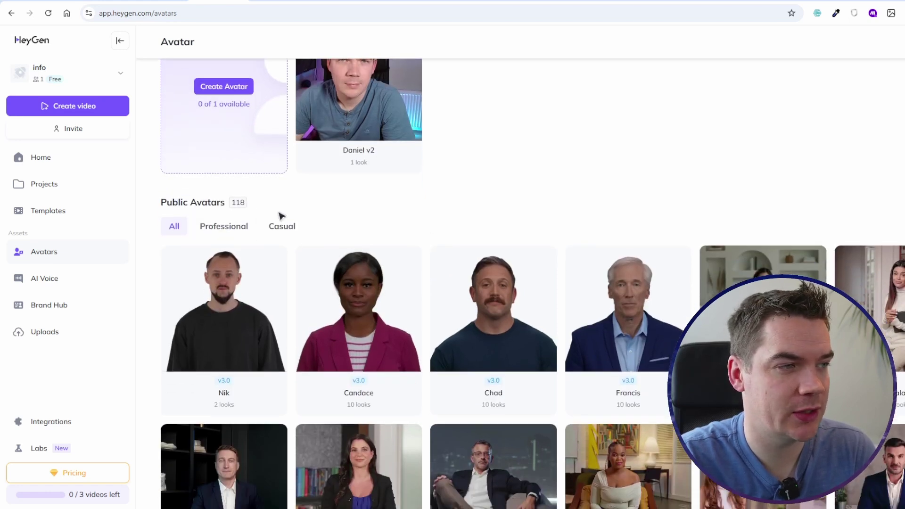
Browse the public avatars listed on HeyGen's Avatar page.
{"action": "scroll", "coordinate": [696, 236], "scroll_direction": "down", "scroll_amount": 7}
{"action": "scroll", "coordinate": [696, 236], "scroll_direction": "down", "scroll_amount": 4}
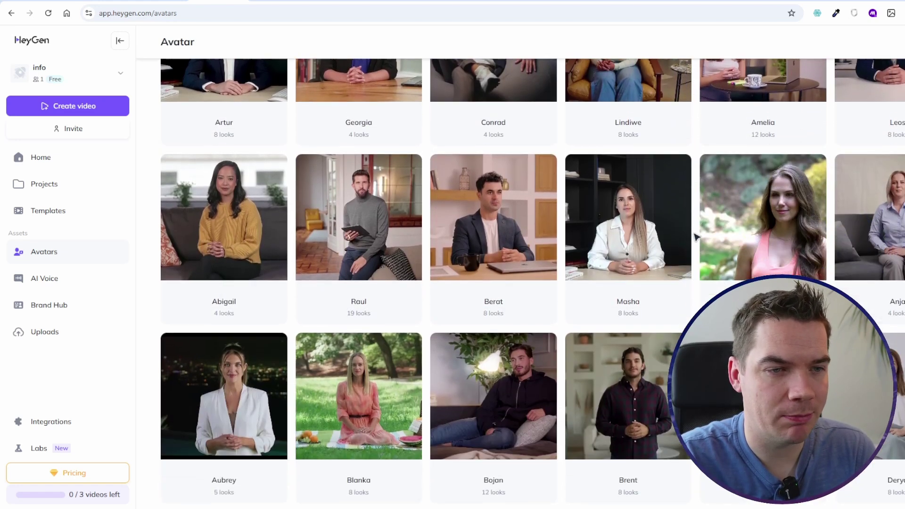
{"action": "scroll", "coordinate": [690, 255], "scroll_direction": "up", "scroll_amount": 2}
{"action": "scroll", "coordinate": [689, 260], "scroll_direction": "up", "scroll_amount": 10}
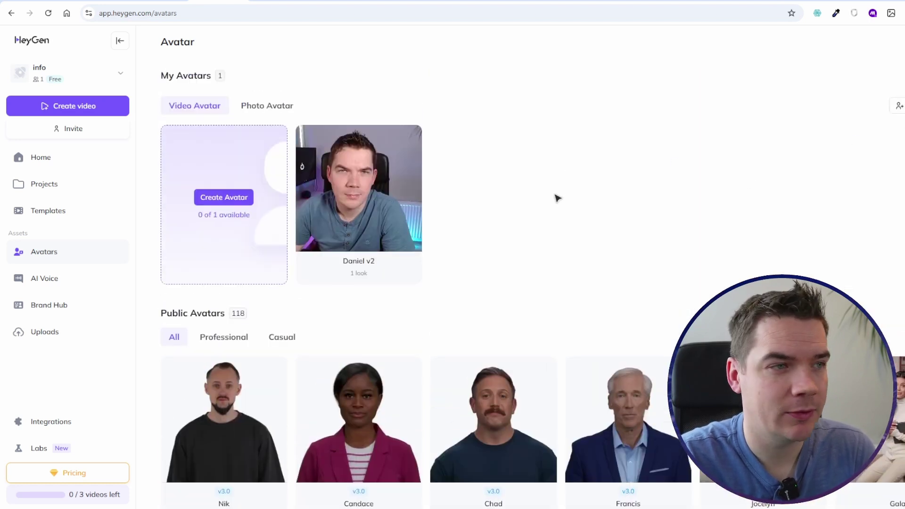
Open the custom video avatar and play the preview of its look.
{"action": "mouse_move", "coordinate": [378, 185]}
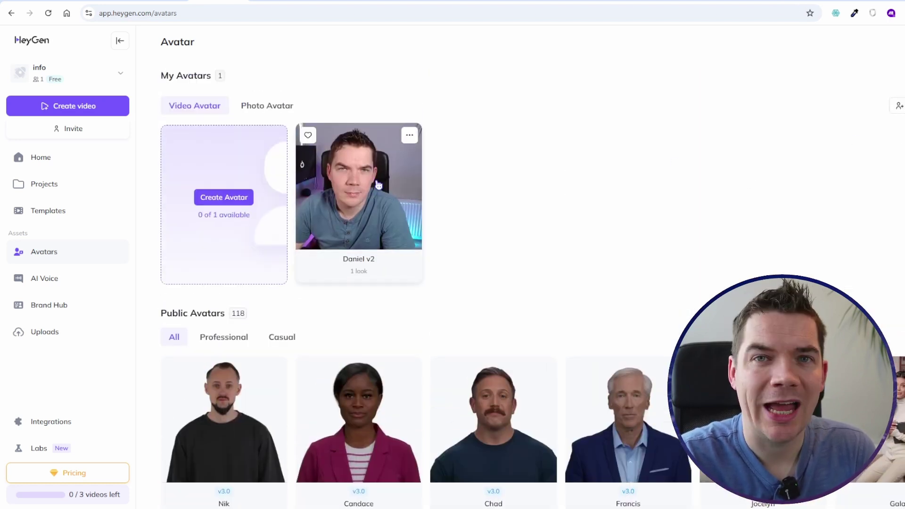
{"action": "left_click", "coordinate": [358, 200]}
{"action": "left_click", "coordinate": [279, 364]}
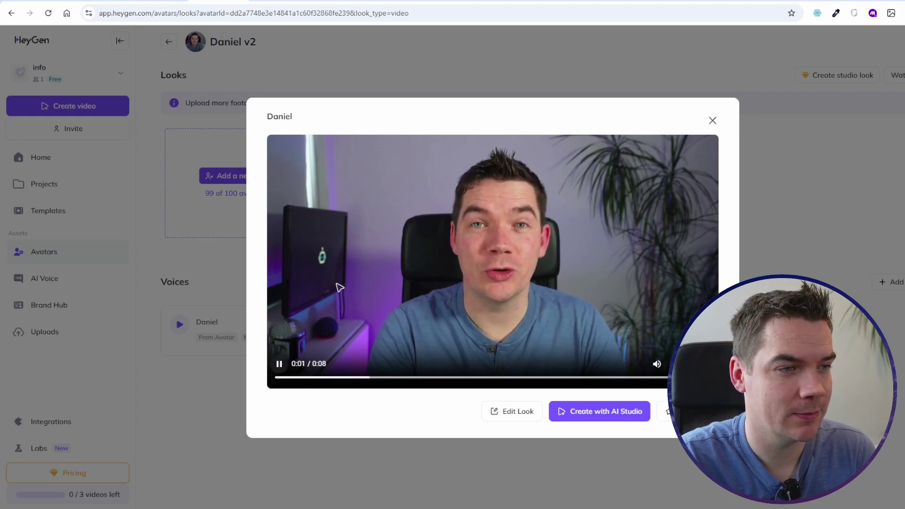
{"action": "mouse_move", "coordinate": [657, 366]}
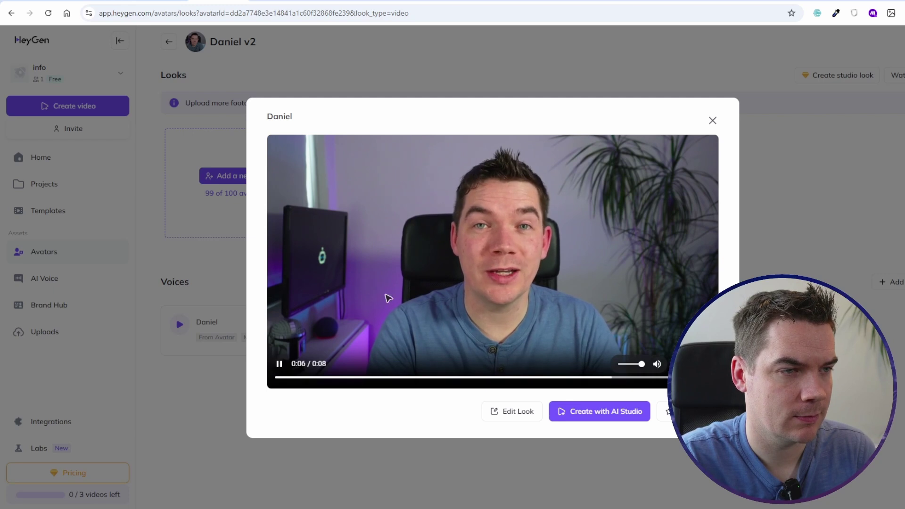
Switch to the media player and play the "Test 1 (1)" and "Spanish" avatar sample videos.
{"action": "left_click", "coordinate": [208, 341]}
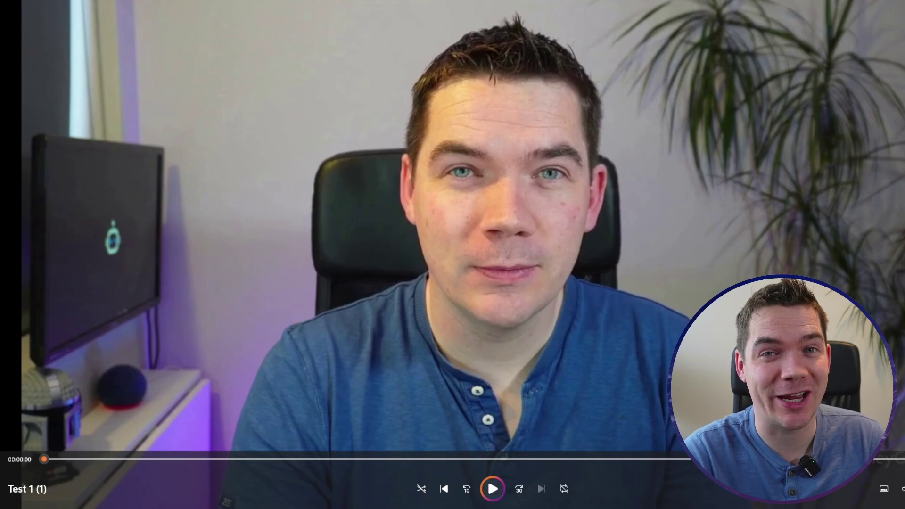
{"action": "left_click", "coordinate": [499, 400]}
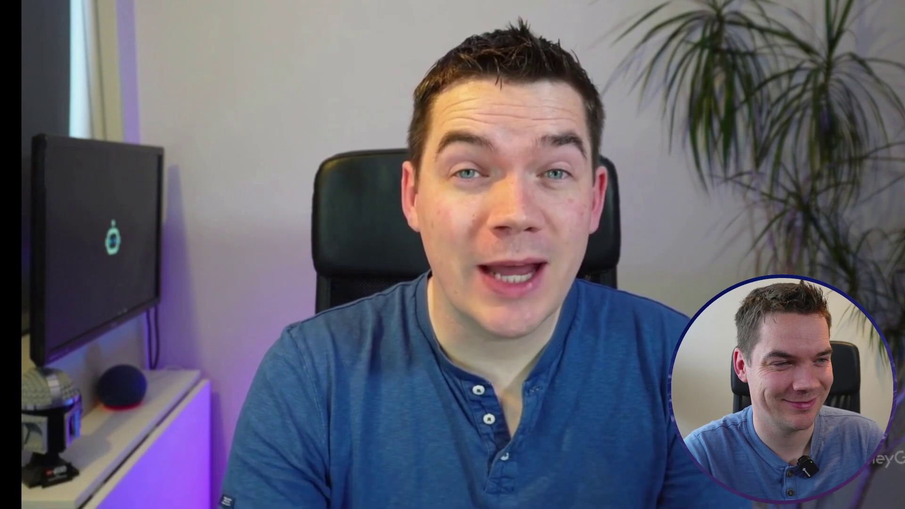
{"action": "mouse_move", "coordinate": [501, 395]}
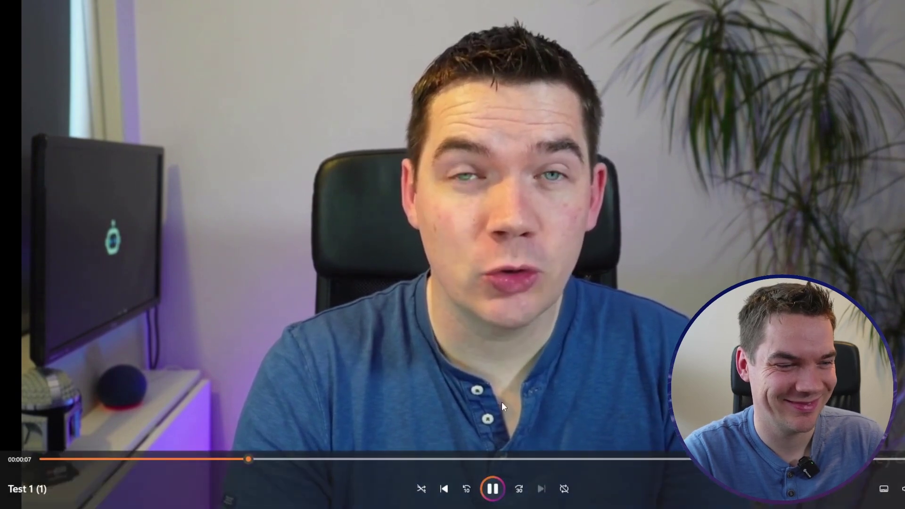
{"action": "left_click", "coordinate": [496, 411]}
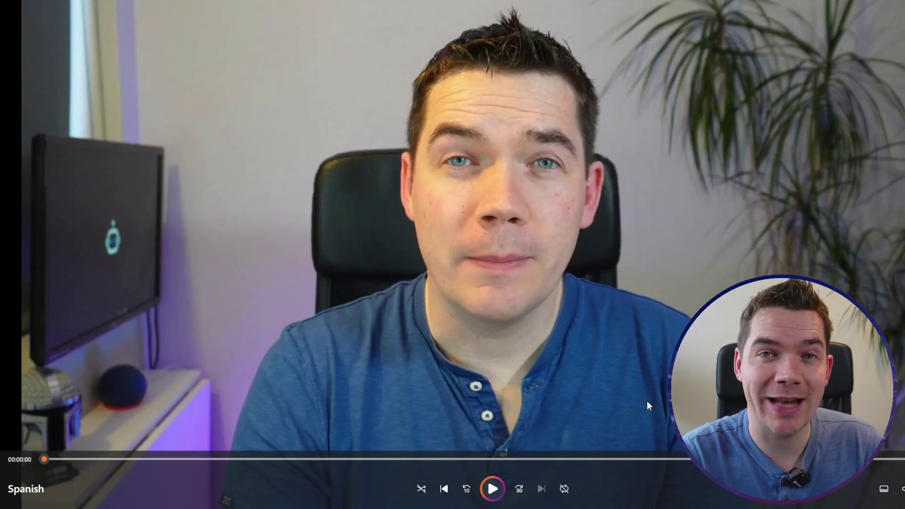
{"action": "left_click", "coordinate": [492, 490]}
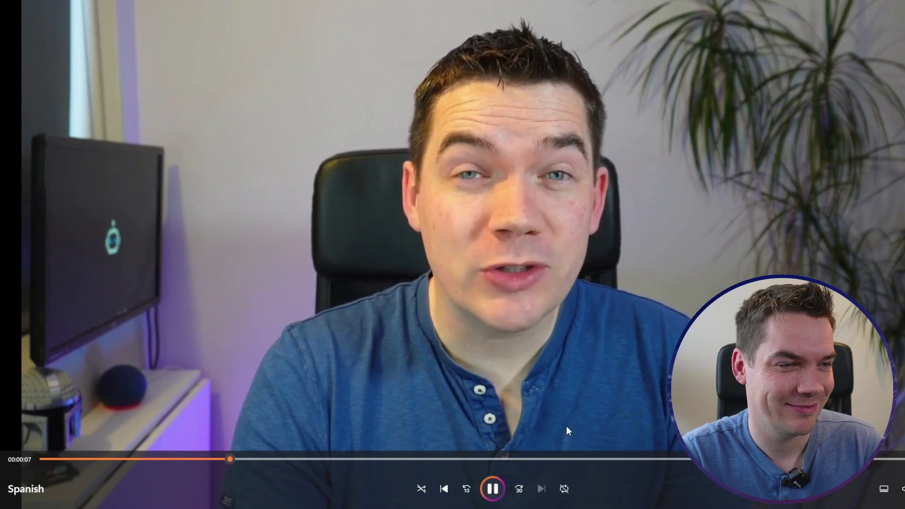
{"action": "left_click", "coordinate": [492, 488]}
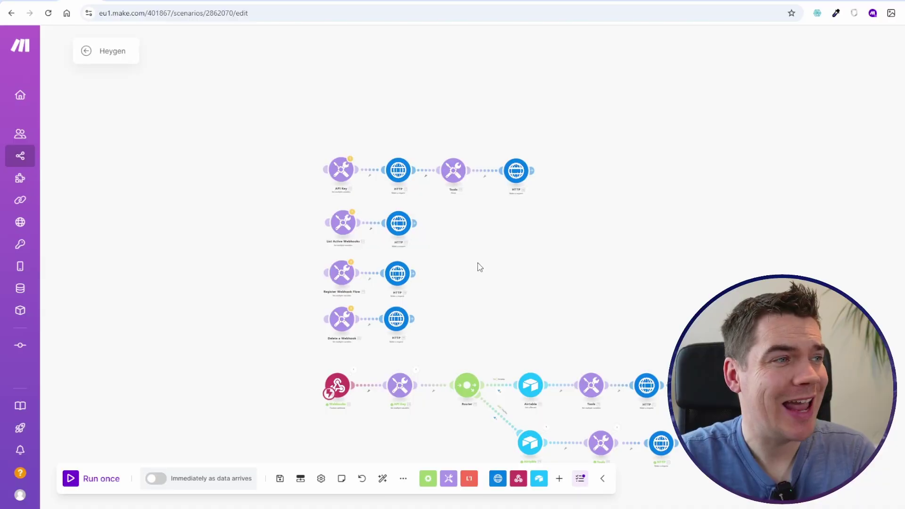
Look over the Heygen scenario in Make, from the API key and webhook flows to the router branches.
{"action": "scroll", "coordinate": [482, 255], "scroll_direction": "up", "scroll_amount": 3}
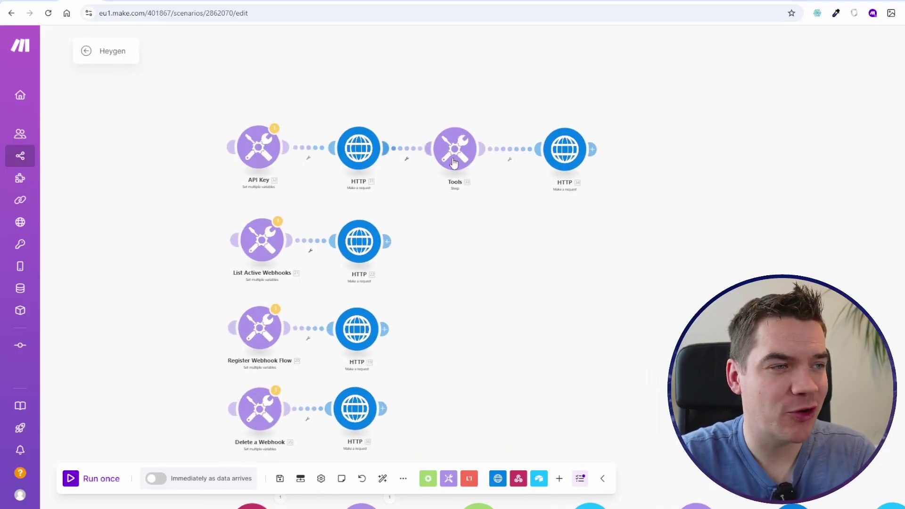
{"action": "left_click_drag", "start_coordinate": [520, 332], "coordinate": [455, 74]}
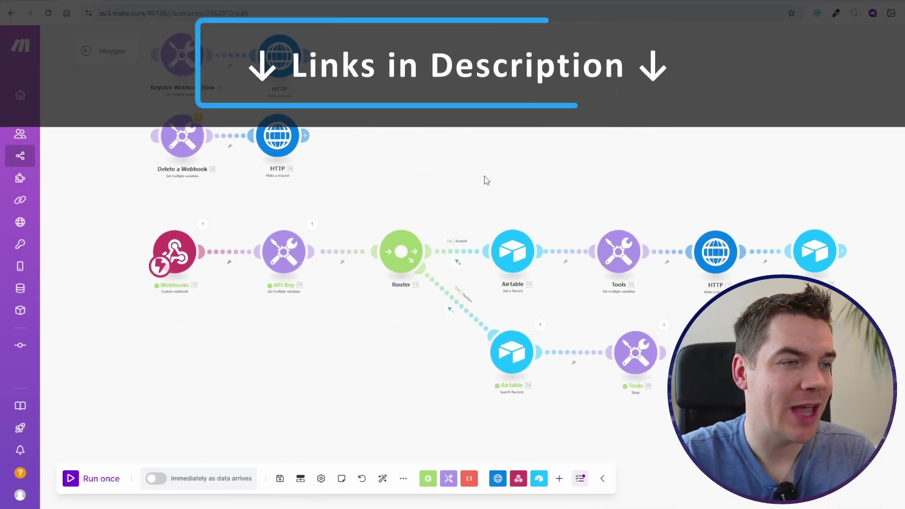
{"action": "left_click_drag", "start_coordinate": [485, 180], "coordinate": [513, 151]}
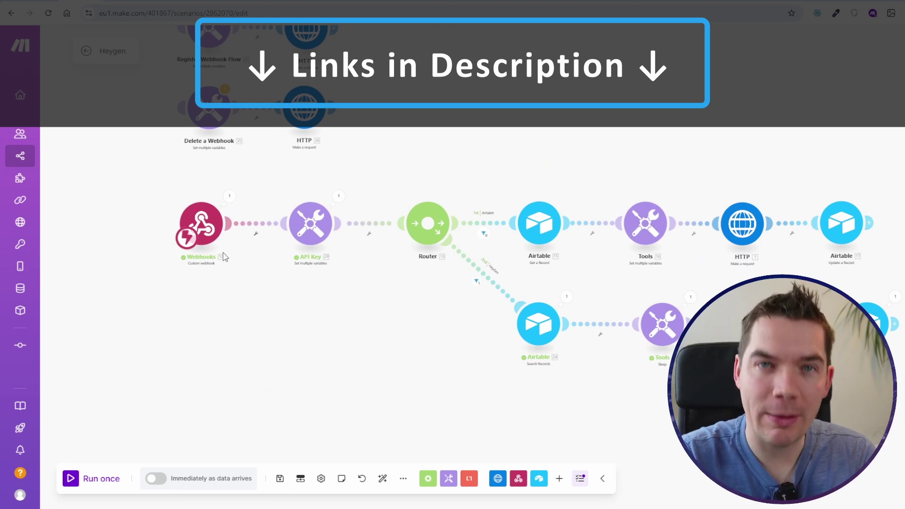
{"action": "scroll", "coordinate": [245, 269], "scroll_direction": "down", "scroll_amount": 2}
{"action": "left_click_drag", "start_coordinate": [424, 186], "coordinate": [410, 292]}
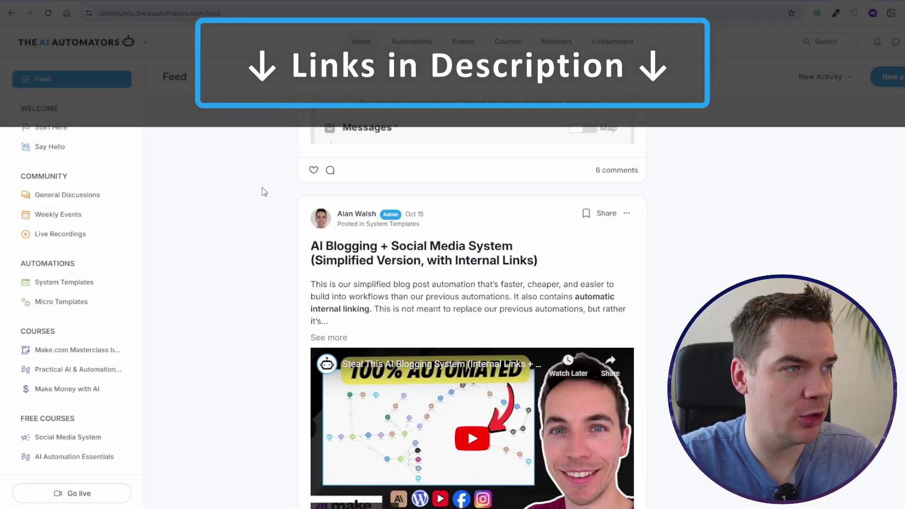
{"action": "scroll", "coordinate": [228, 207], "scroll_direction": "up", "scroll_amount": 3}
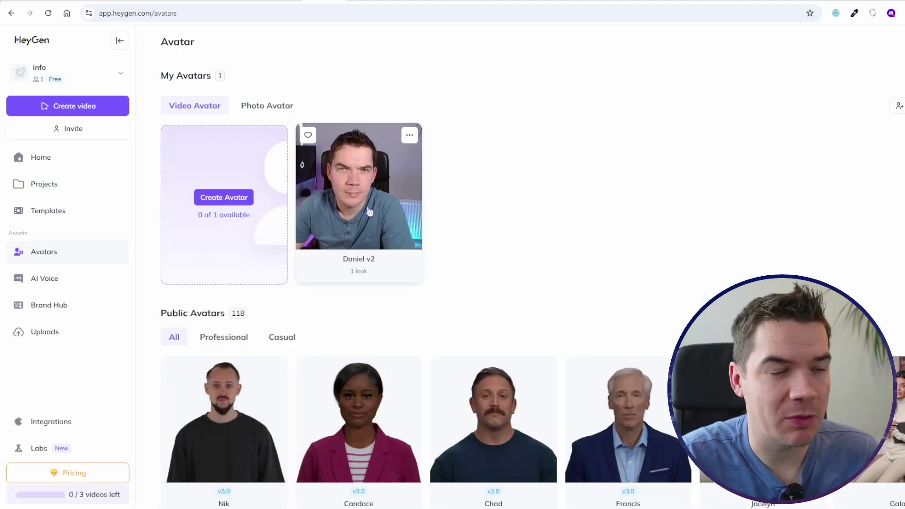
{"action": "scroll", "coordinate": [452, 332], "scroll_direction": "down", "scroll_amount": 1}
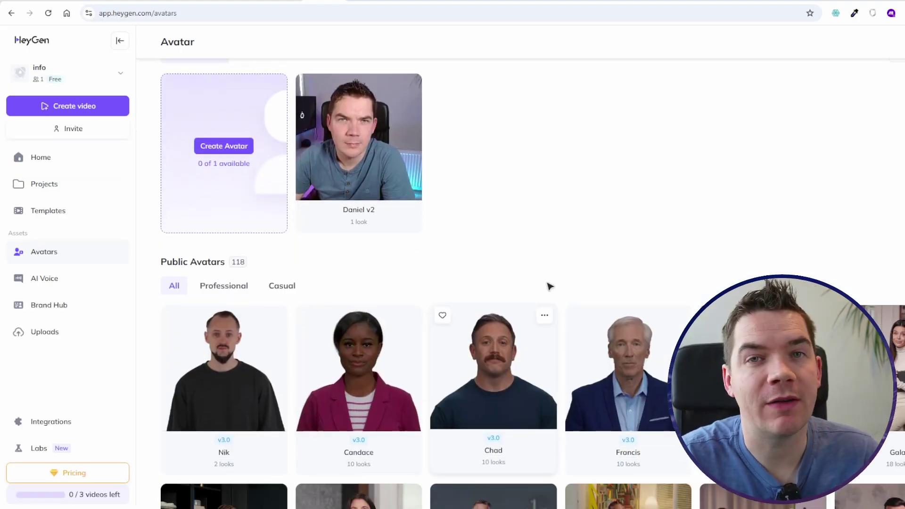
{"action": "scroll", "coordinate": [571, 238], "scroll_direction": "up", "scroll_amount": 1}
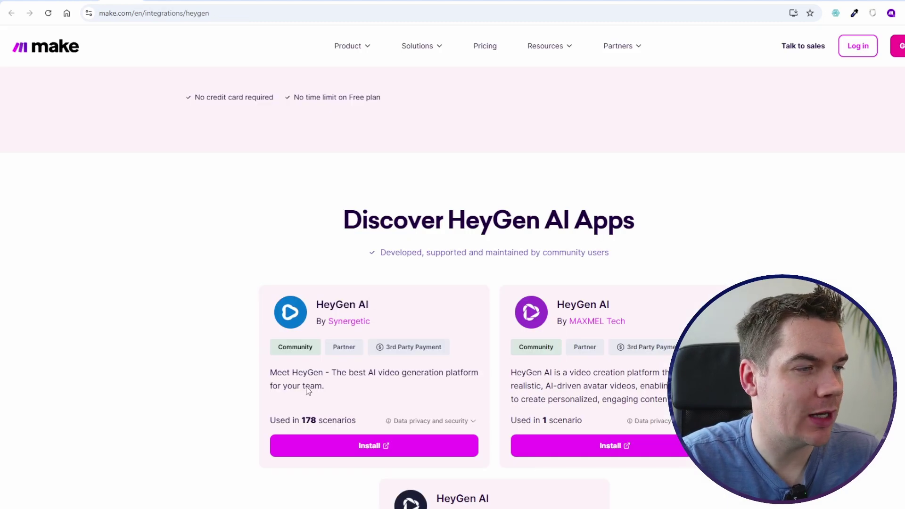
Check the HeyGen AI community app by Synergetic and HeyGen's Create Avatar Video (V2) API reference.
{"action": "left_click", "coordinate": [369, 445]}
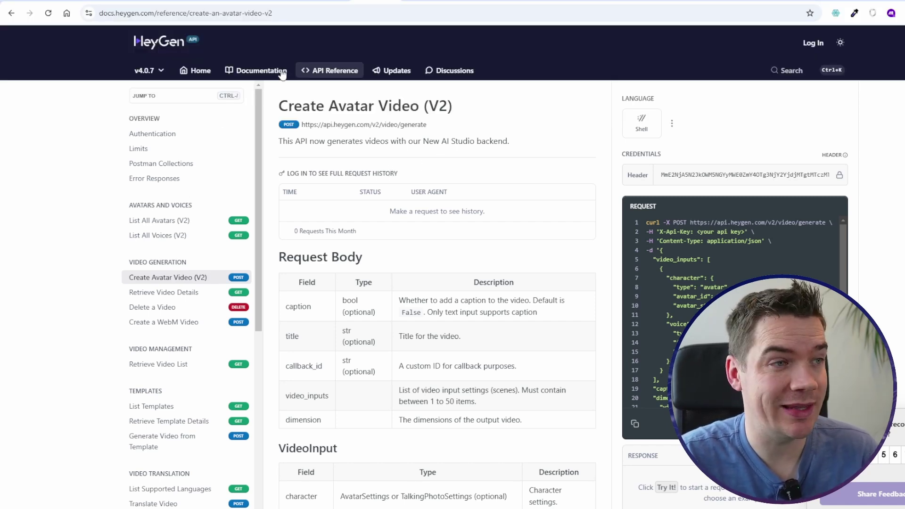
{"action": "left_click", "coordinate": [388, 1]}
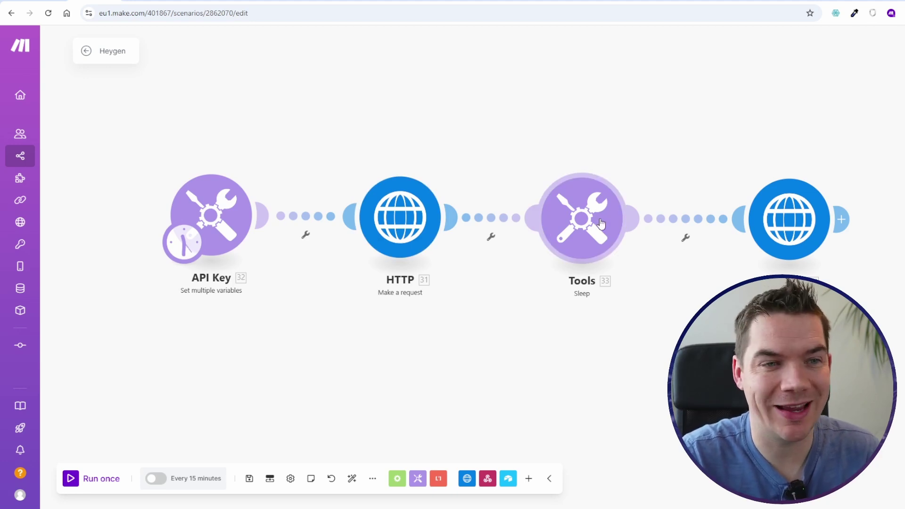
Check the heygenApiKey variable in the Make scenario's API Key module and close its settings.
{"action": "left_click", "coordinate": [212, 216]}
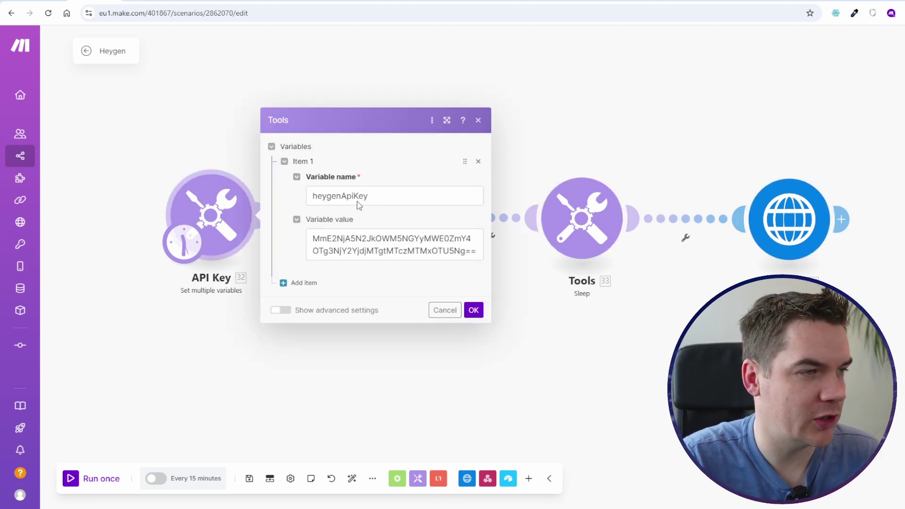
{"action": "left_click", "coordinate": [329, 195]}
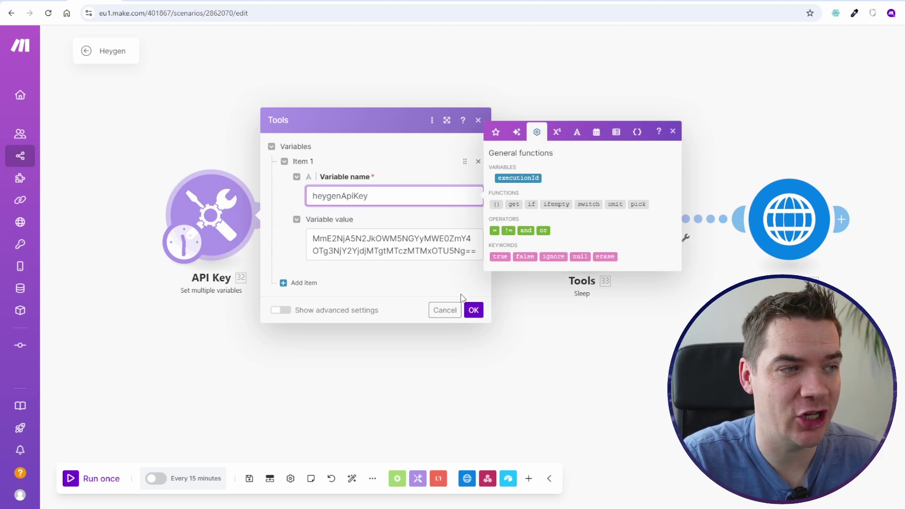
{"action": "left_click", "coordinate": [473, 309]}
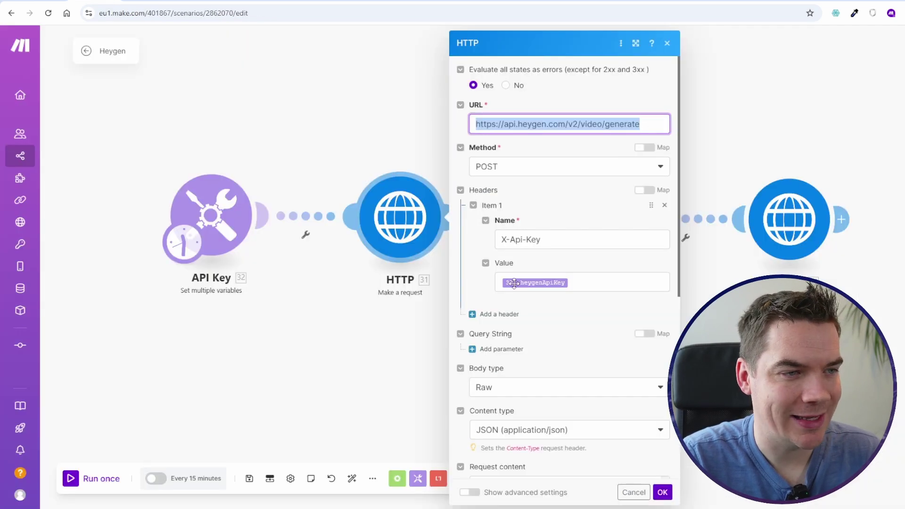
Examine the first HTTP module's header, body type, content type and the character block of its JSON request content.
{"action": "scroll", "coordinate": [513, 309], "scroll_direction": "down", "scroll_amount": 5}
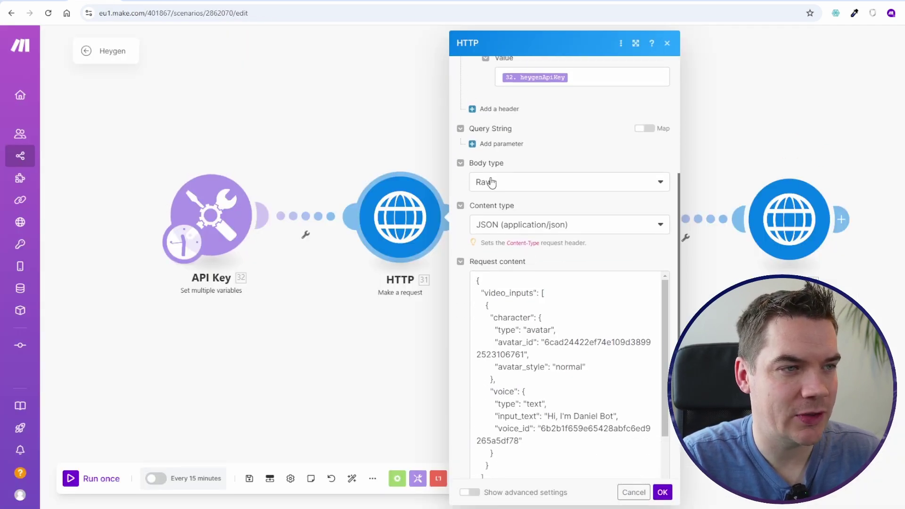
{"action": "scroll", "coordinate": [556, 339], "scroll_direction": "down", "scroll_amount": 1}
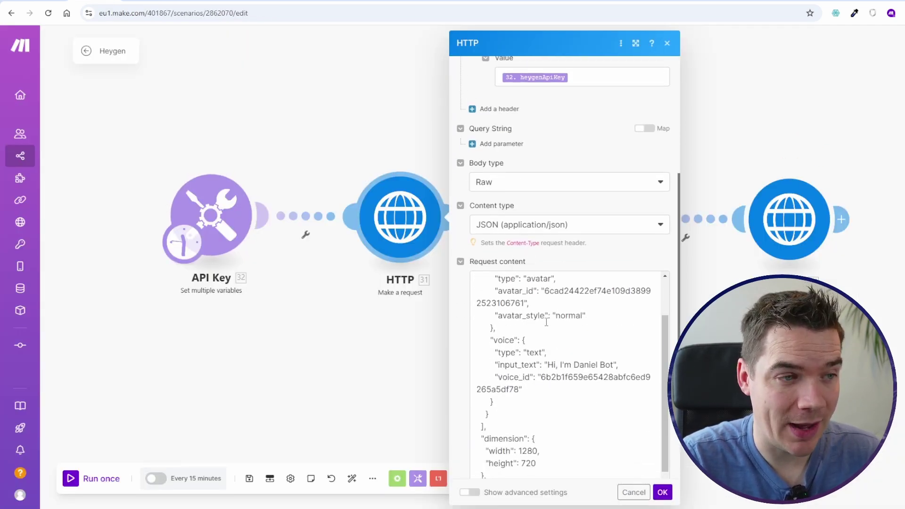
{"action": "scroll", "coordinate": [556, 339], "scroll_direction": "up", "scroll_amount": 1}
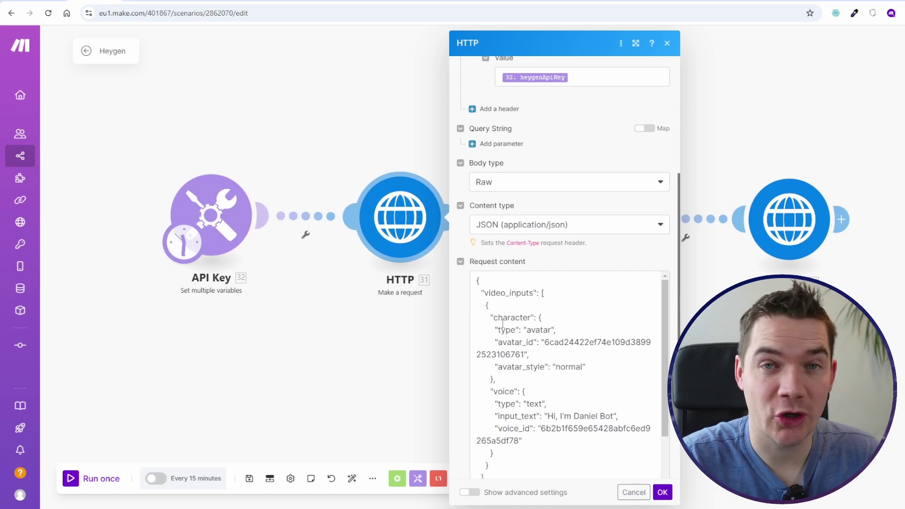
{"action": "left_click_drag", "start_coordinate": [503, 317], "coordinate": [519, 317]}
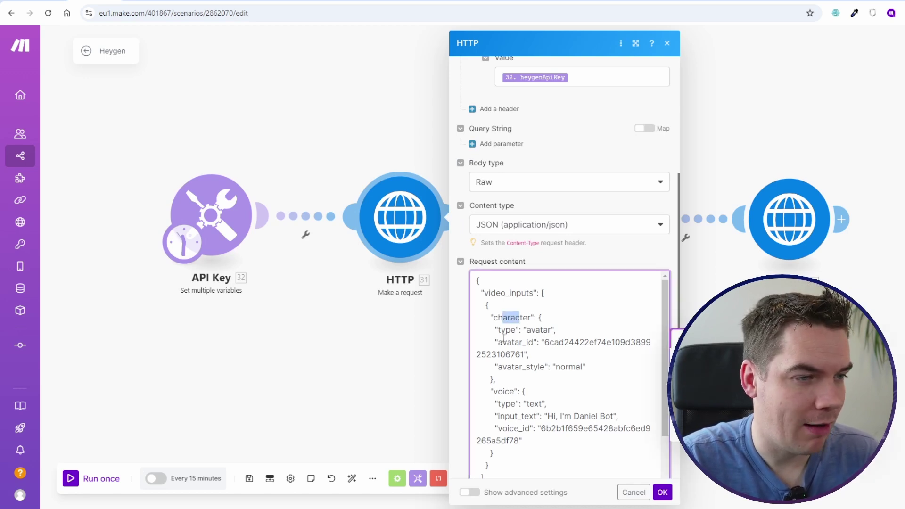
{"action": "double_click", "coordinate": [537, 330]}
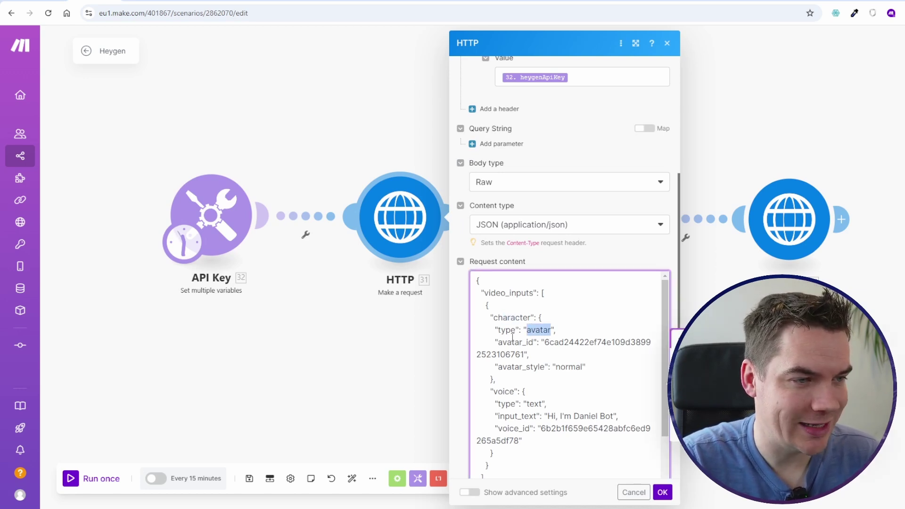
Clear the avatar_id value in the HTTP module's request content and review the avatar_style setting.
{"action": "double_click", "coordinate": [544, 342]}
{"action": "key", "text": "BackSpace"}
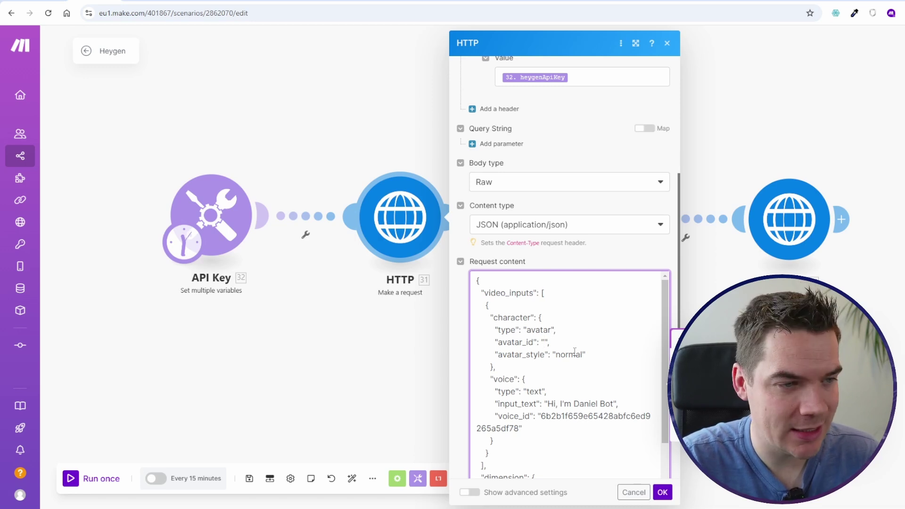
{"action": "left_click_drag", "start_coordinate": [511, 355], "coordinate": [574, 355]}
{"action": "left_click", "coordinate": [556, 365]}
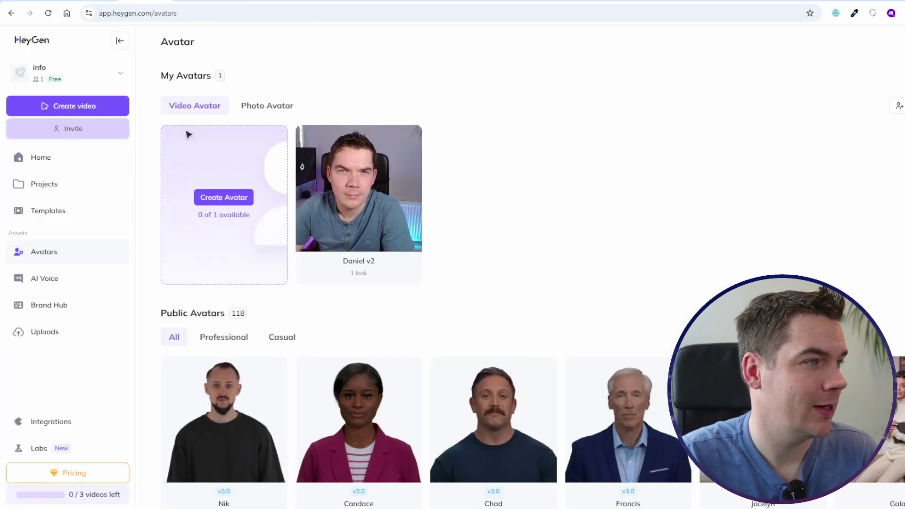
Switch to HeyGen's Avatar page, open the custom video avatar and copy the Avatar Look ID of its look.
{"action": "mouse_move", "coordinate": [363, 189]}
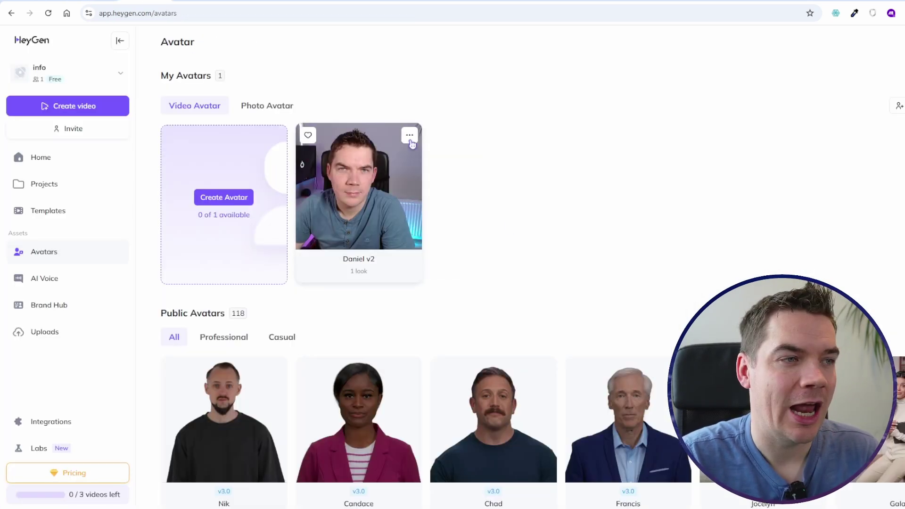
{"action": "left_click", "coordinate": [409, 135]}
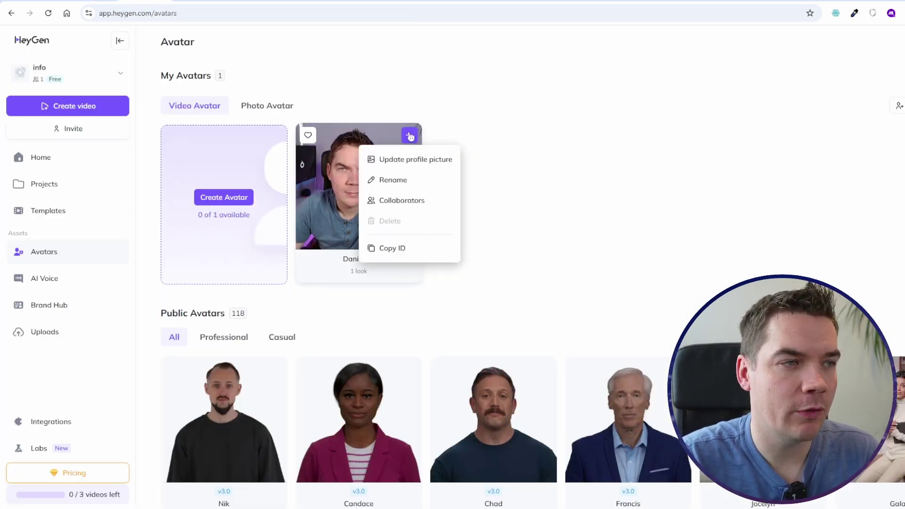
{"action": "left_click", "coordinate": [405, 256]}
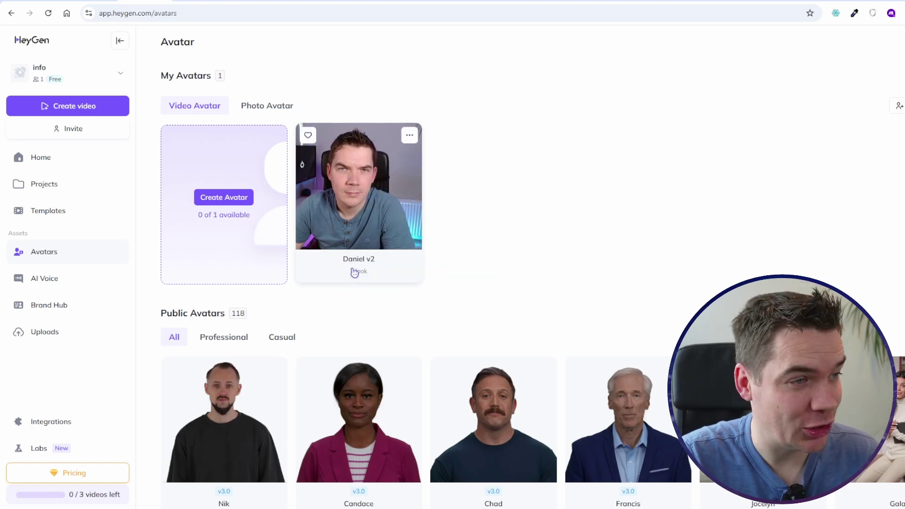
{"action": "left_click", "coordinate": [367, 201]}
{"action": "left_click", "coordinate": [462, 136]}
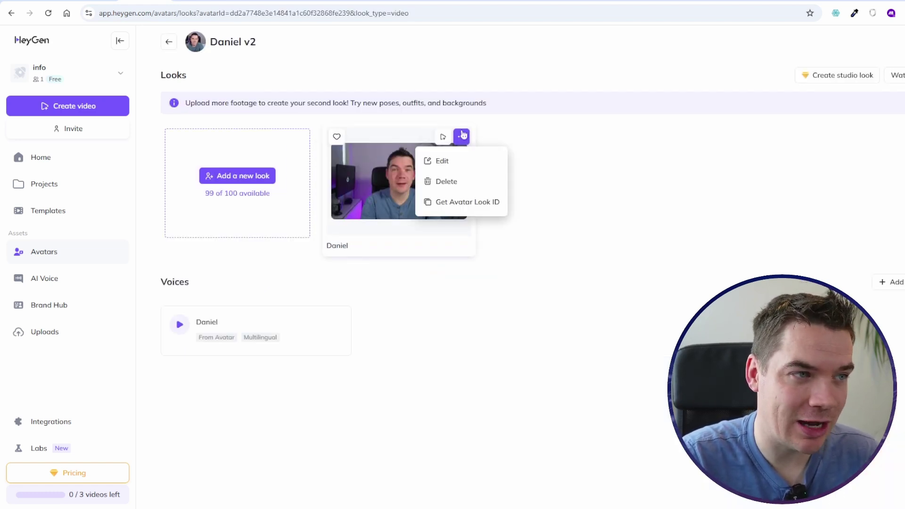
{"action": "left_click", "coordinate": [462, 203]}
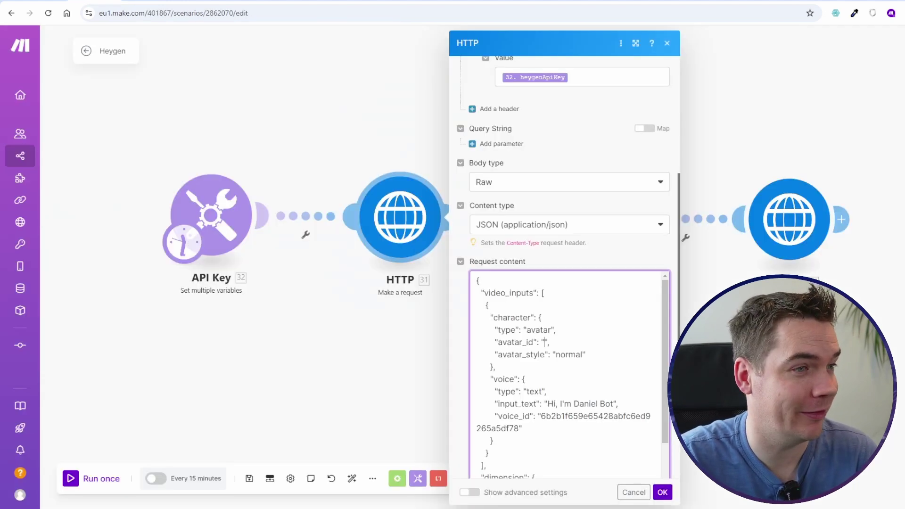
Insert the copied look ID as avatar_id in the request content and remove the avatar_style line with its leftover comma.
{"action": "left_click_drag", "start_coordinate": [600, 362], "coordinate": [579, 353]}
{"action": "key", "text": "BackSpace"}
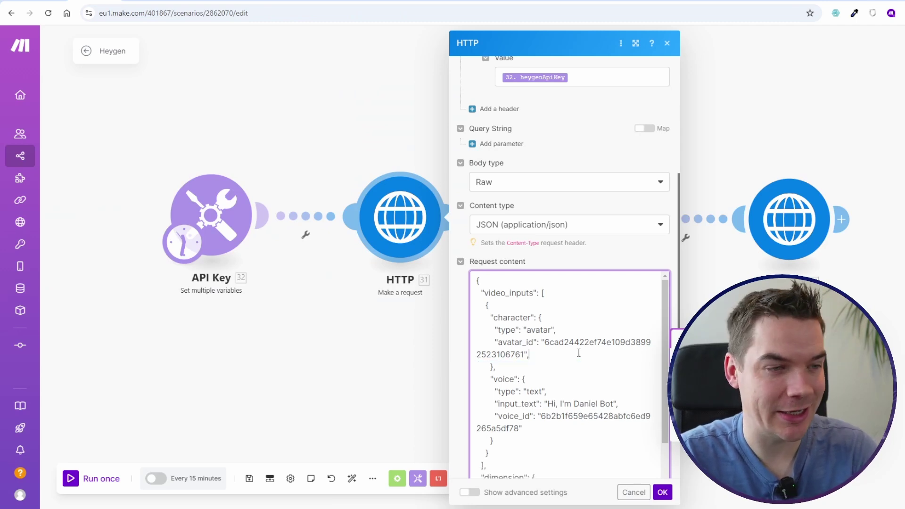
Switch to HeyGen's AI Voice page and copy the voice ID of the first voice under My voices.
{"action": "scroll", "coordinate": [528, 367], "scroll_direction": "down", "scroll_amount": 1}
{"action": "double_click", "coordinate": [503, 328]}
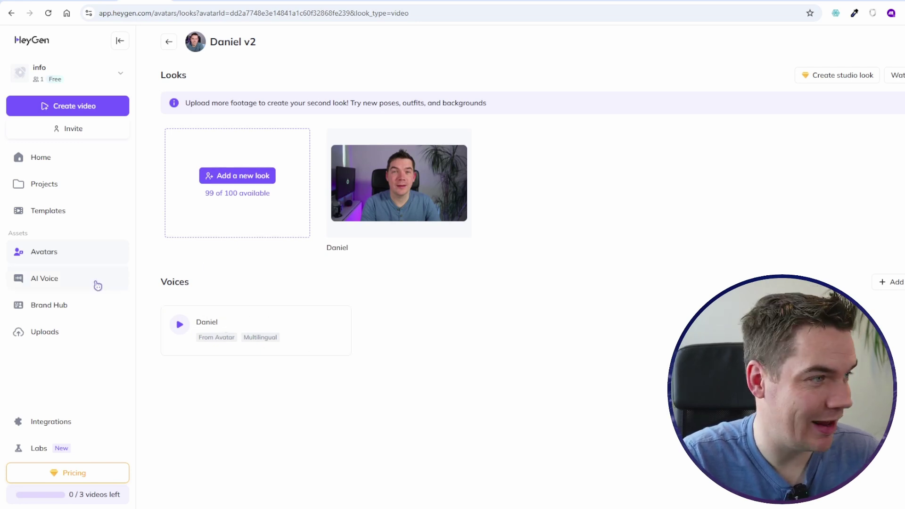
{"action": "left_click", "coordinate": [42, 282]}
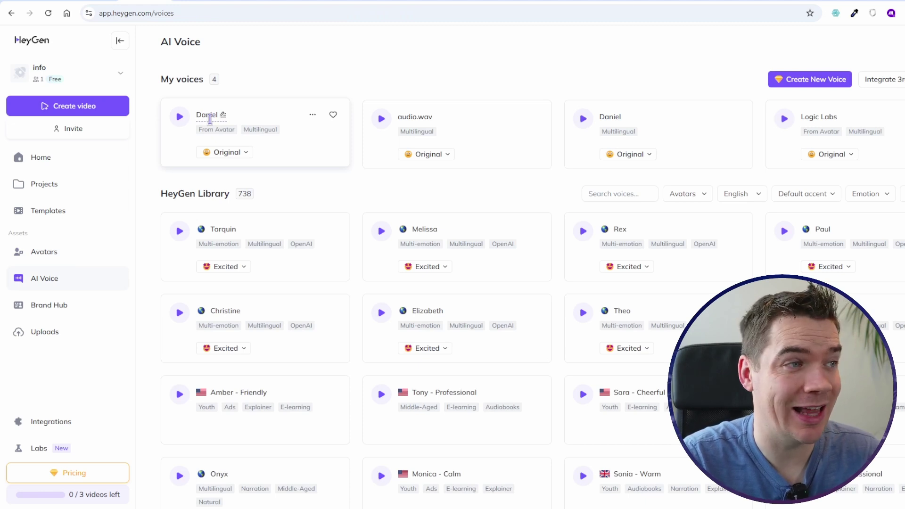
{"action": "left_click", "coordinate": [312, 115]}
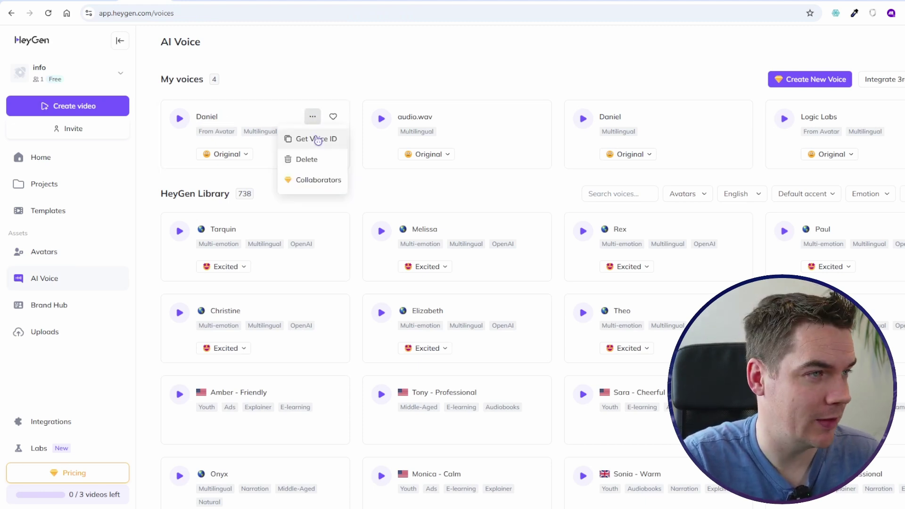
{"action": "left_click", "coordinate": [315, 138]}
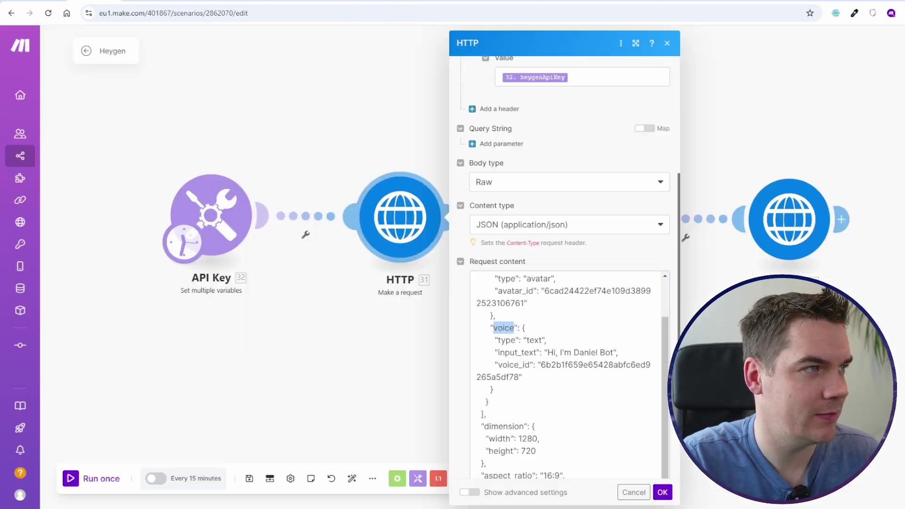
Replace the voice_id value in the HTTP module's request content with the copied voice ID.
{"action": "double_click", "coordinate": [549, 365]}
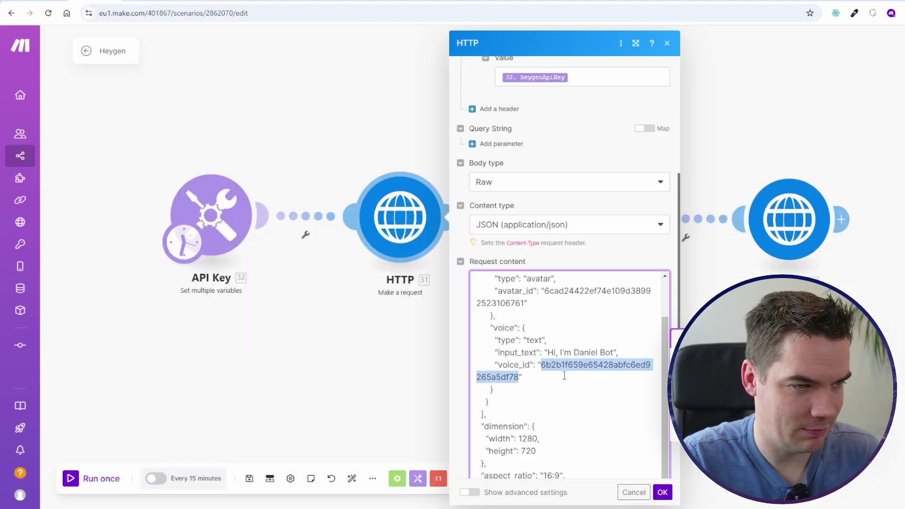
{"action": "key", "text": "BackSpace"}
{"action": "key", "text": "ctrl+v"}
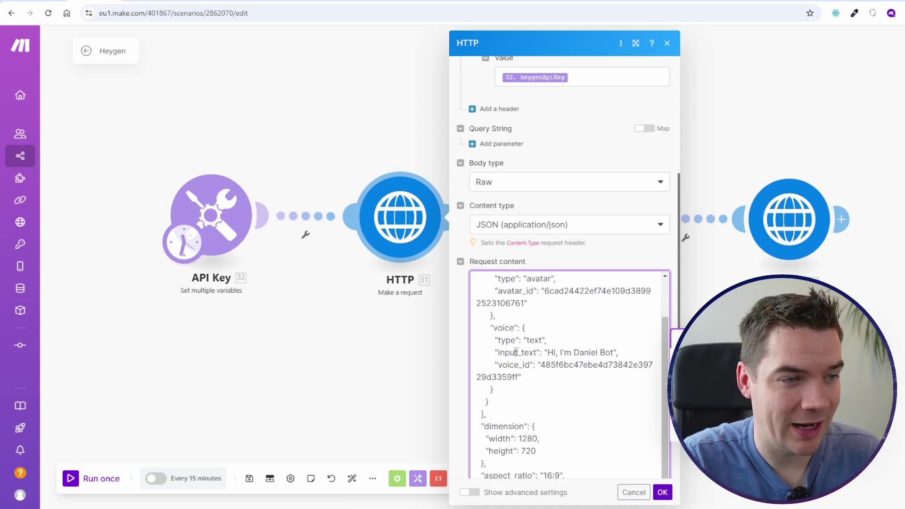
Review the input_text, voice_id and dimension settings in the first HTTP module's request content.
{"action": "left_click_drag", "start_coordinate": [548, 352], "coordinate": [613, 352]}
{"action": "left_click", "coordinate": [606, 352]}
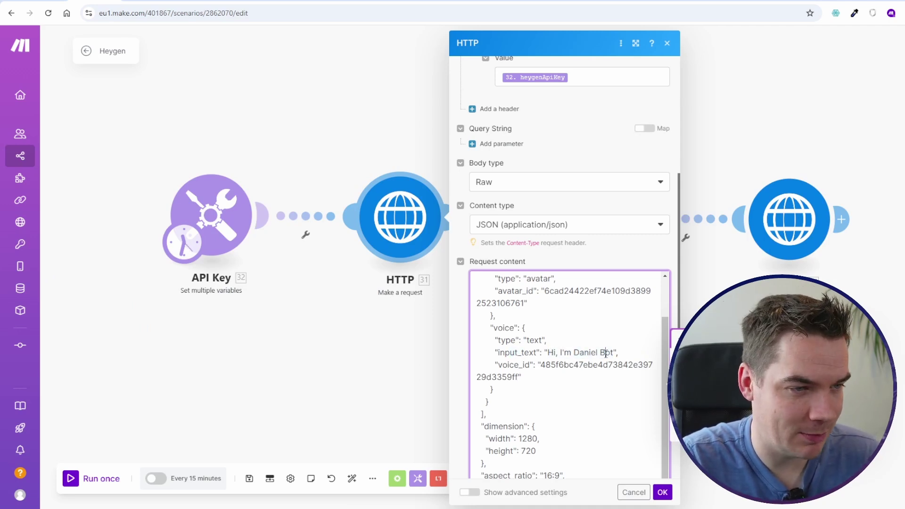
{"action": "scroll", "coordinate": [561, 358], "scroll_direction": "down", "scroll_amount": 3}
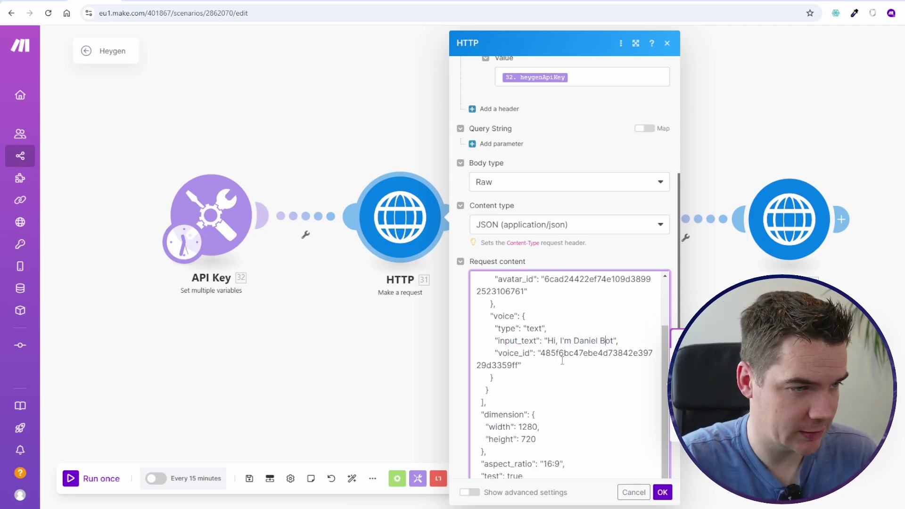
{"action": "left_click_drag", "start_coordinate": [543, 361], "coordinate": [566, 361]}
{"action": "left_click", "coordinate": [548, 361]}
{"action": "left_click_drag", "start_coordinate": [486, 311], "coordinate": [542, 349]}
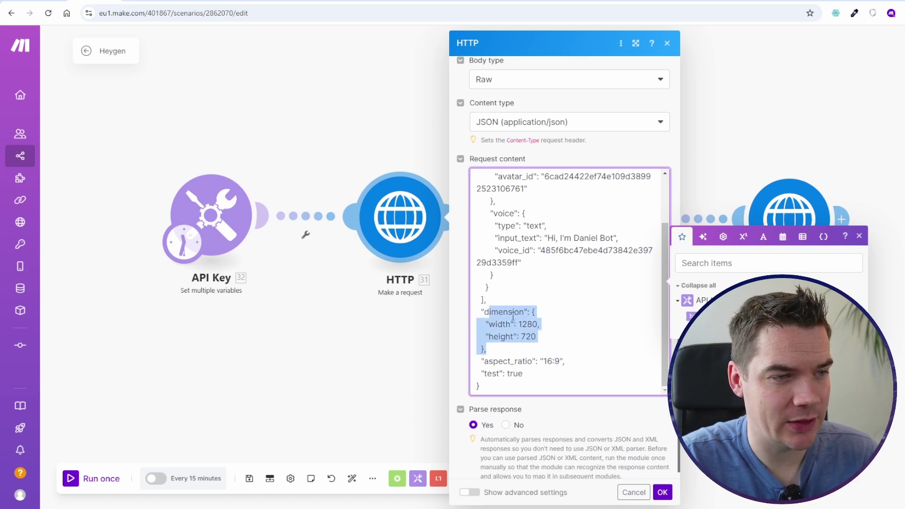
{"action": "left_click", "coordinate": [513, 313]}
Switch to the HeyGen API reference and examine the character, voice and background settings for Create Avatar Video (V2).
{"action": "left_click", "coordinate": [205, 1]}
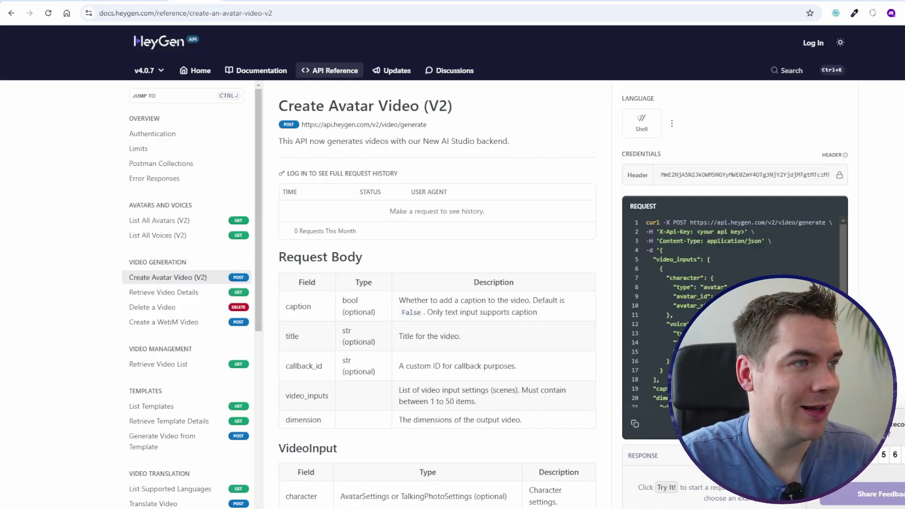
{"action": "scroll", "coordinate": [368, 330], "scroll_direction": "down", "scroll_amount": 6}
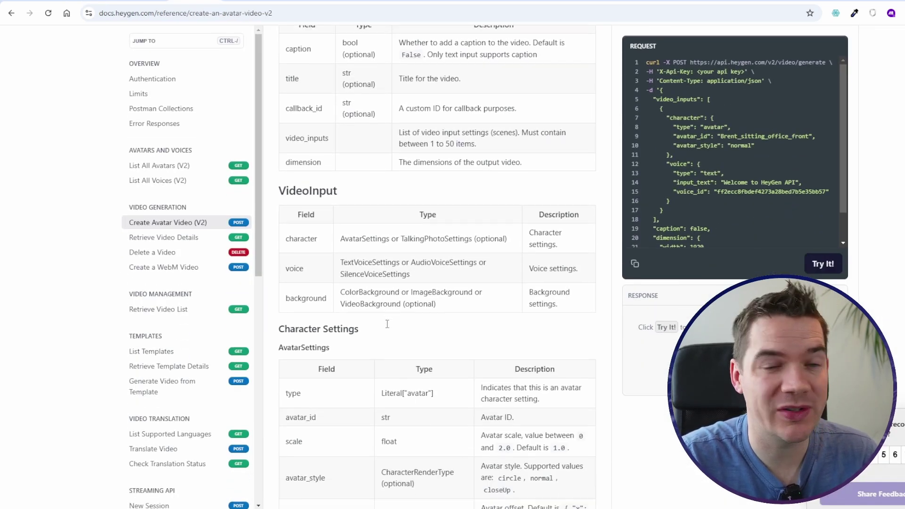
{"action": "scroll", "coordinate": [388, 328], "scroll_direction": "down", "scroll_amount": 18}
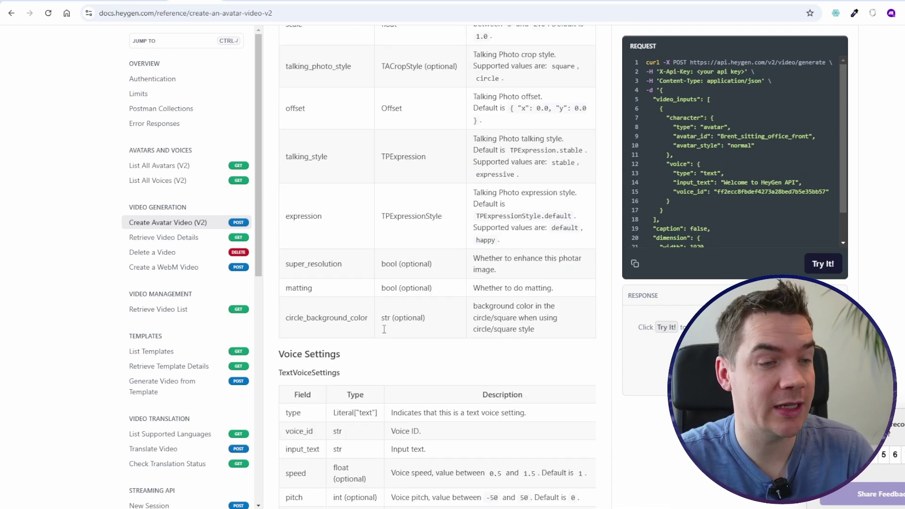
{"action": "scroll", "coordinate": [384, 329], "scroll_direction": "down", "scroll_amount": 3}
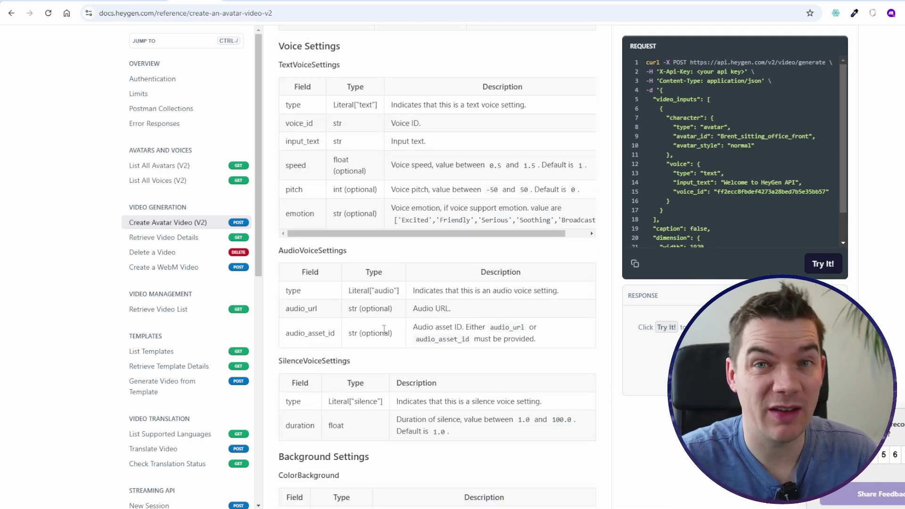
{"action": "scroll", "coordinate": [384, 329], "scroll_direction": "down", "scroll_amount": 3}
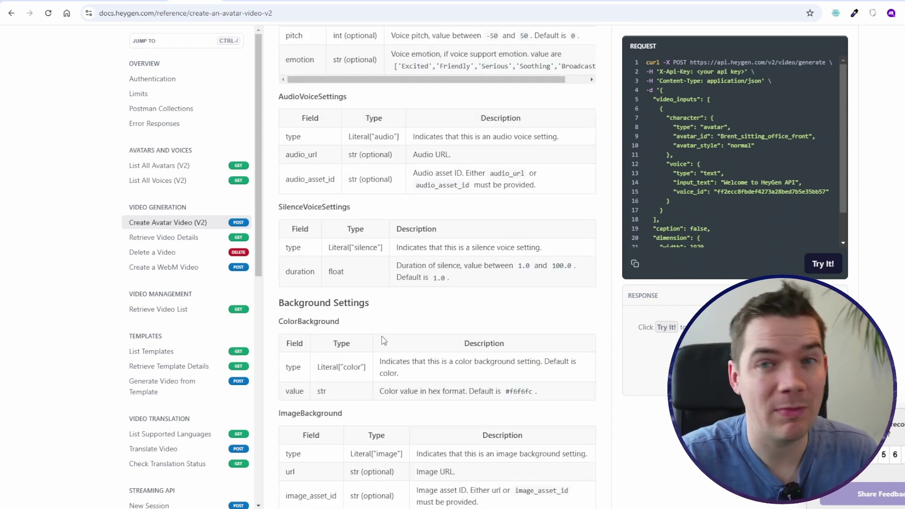
{"action": "scroll", "coordinate": [380, 338], "scroll_direction": "down", "scroll_amount": 5}
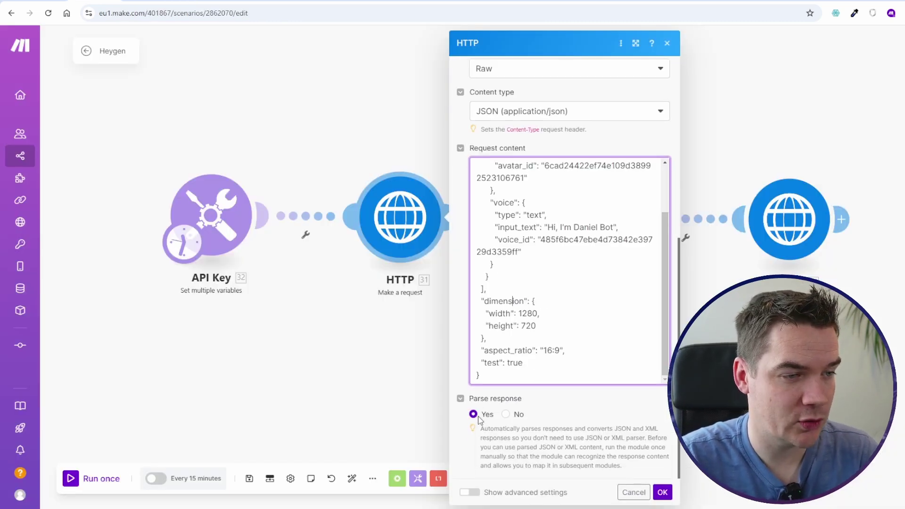
Return to the Make scenario, confirm the first HTTP module's settings and check the Sleep module's delay.
{"action": "left_click", "coordinate": [662, 492]}
{"action": "left_click_drag", "start_coordinate": [560, 340], "coordinate": [457, 359]}
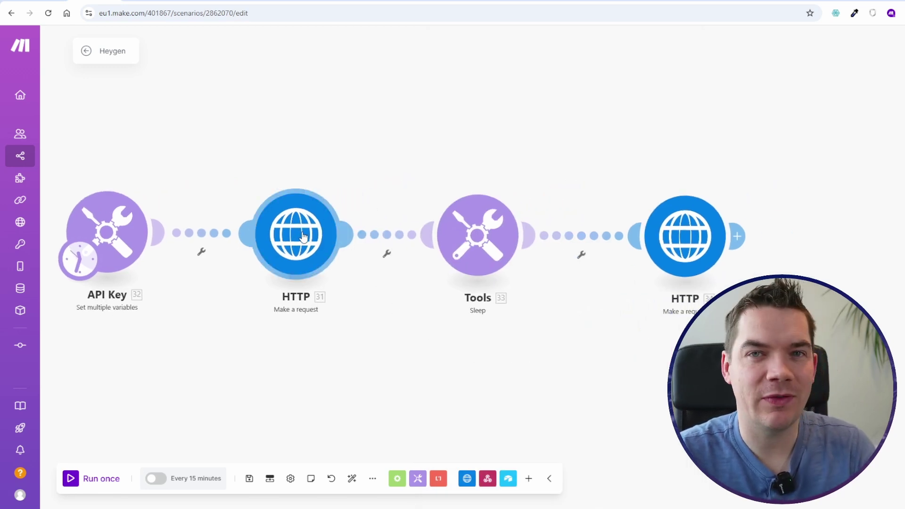
{"action": "left_click", "coordinate": [473, 231]}
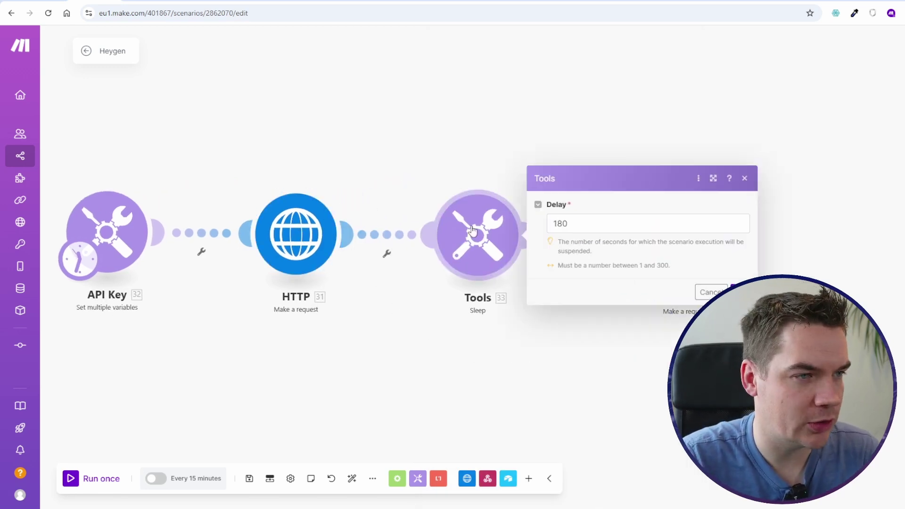
{"action": "double_click", "coordinate": [570, 223]}
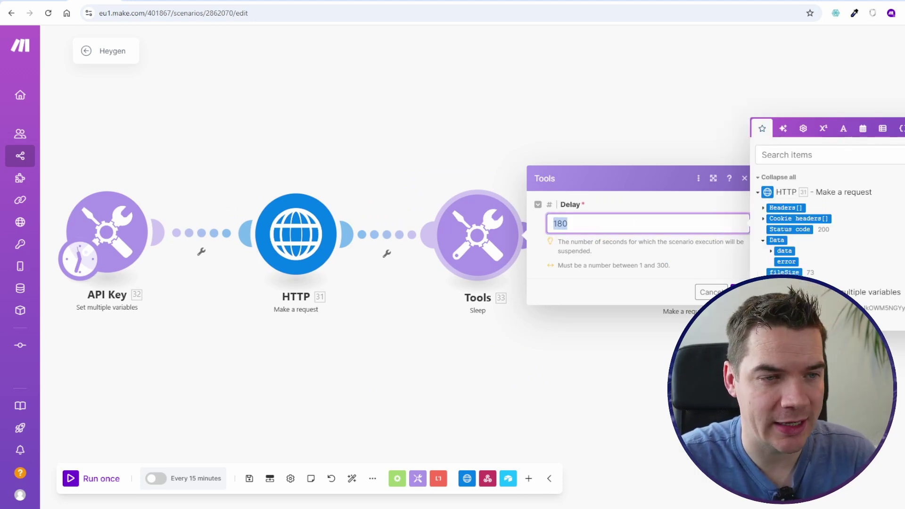
{"action": "left_click", "coordinate": [628, 343]}
{"action": "left_click_drag", "start_coordinate": [628, 343], "coordinate": [459, 347]}
Compare the video_status.get URL in the last HTTP module with the endpoint on HeyGen's Retrieve Video Details reference page.
{"action": "left_click", "coordinate": [518, 238]}
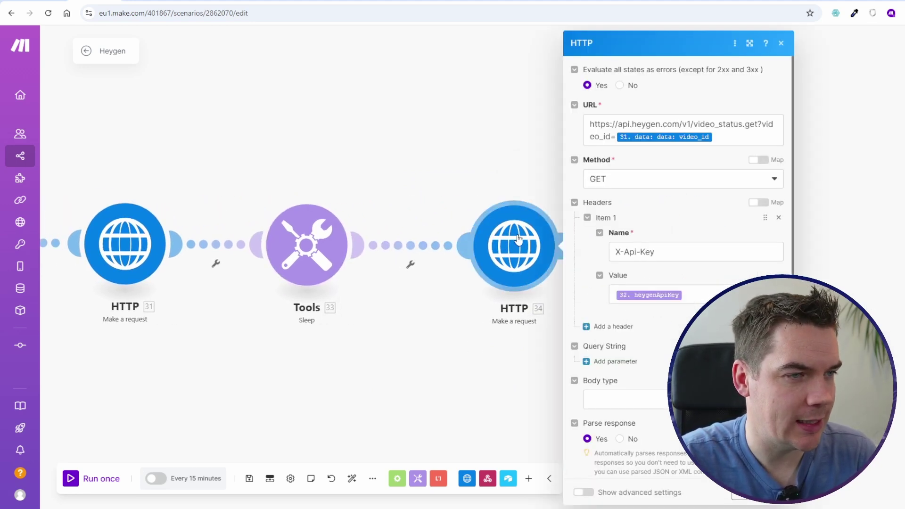
{"action": "left_click_drag", "start_coordinate": [700, 124], "coordinate": [757, 123]}
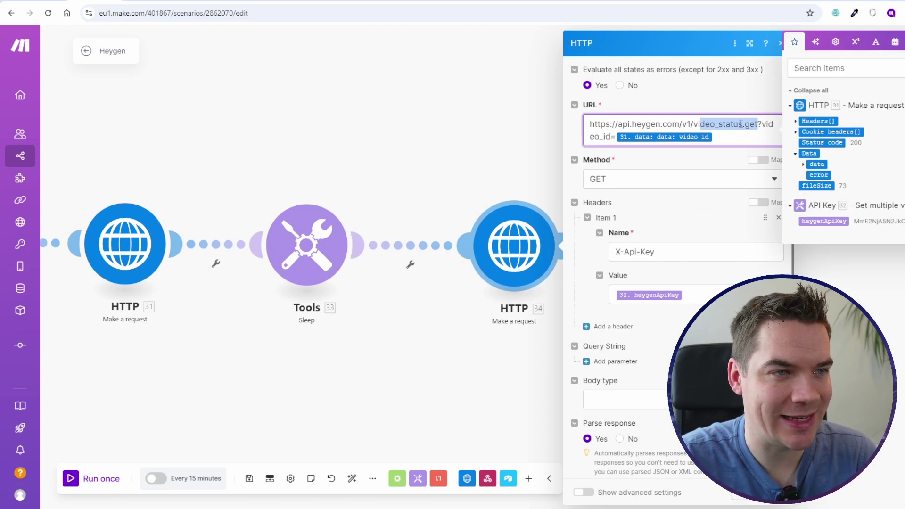
{"action": "key", "text": "ctrl+Tab"}
{"action": "left_click", "coordinate": [169, 296]}
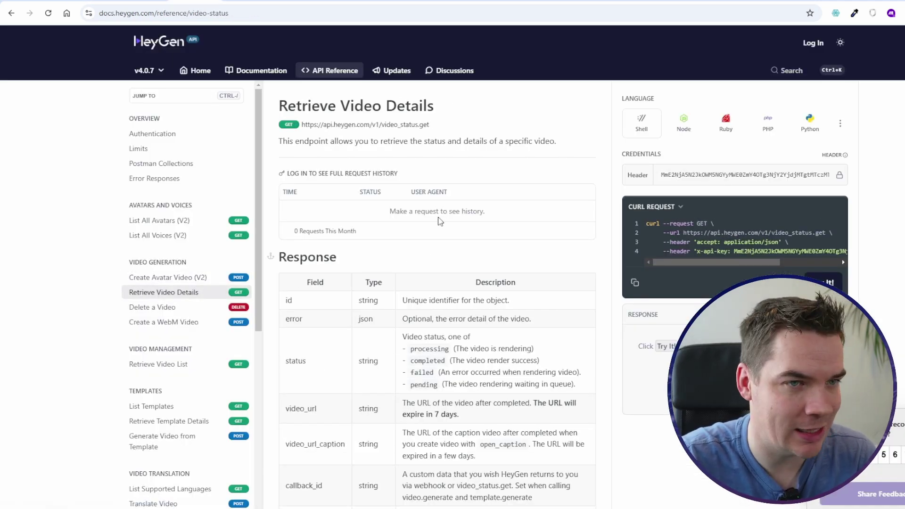
{"action": "left_click_drag", "start_coordinate": [382, 125], "coordinate": [429, 124]}
{"action": "left_click", "coordinate": [389, 124]}
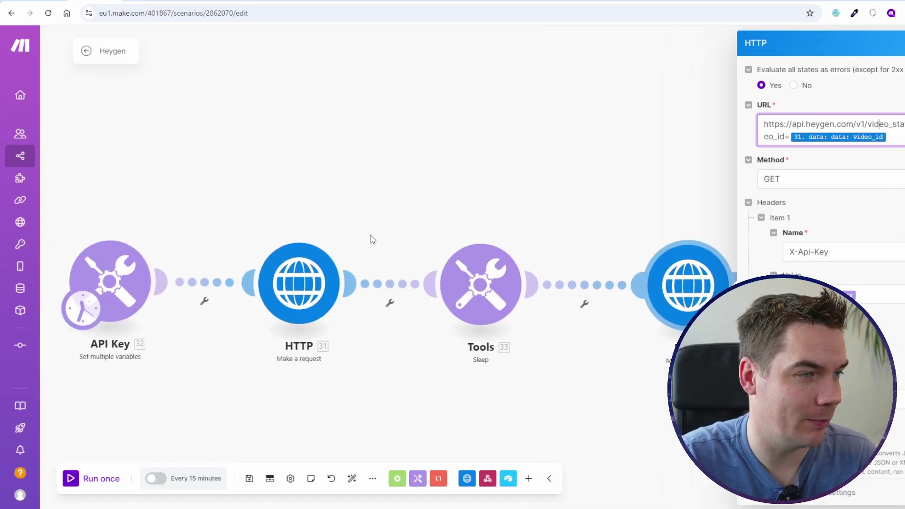
Review the last HTTP module's URL with its video_id parameter, GET method and X-Api-Key header, and close its settings.
{"action": "left_click", "coordinate": [312, 283]}
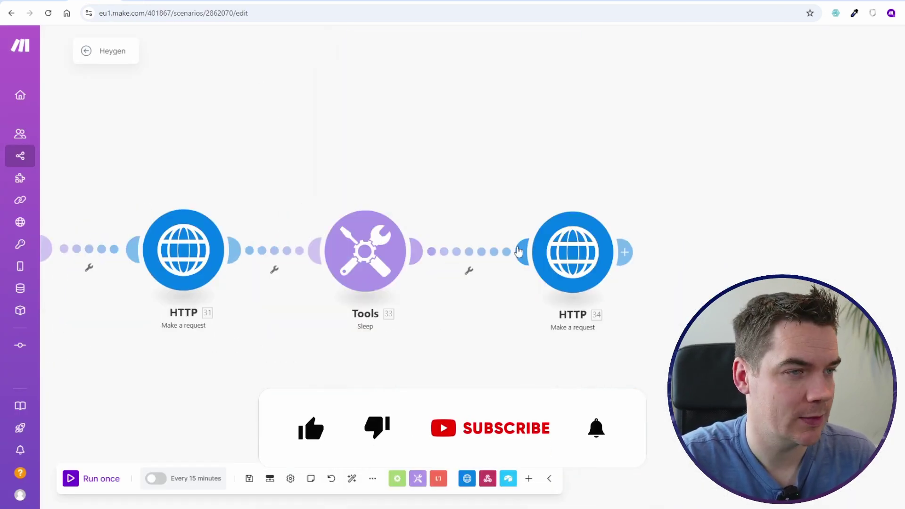
{"action": "left_click", "coordinate": [572, 252]}
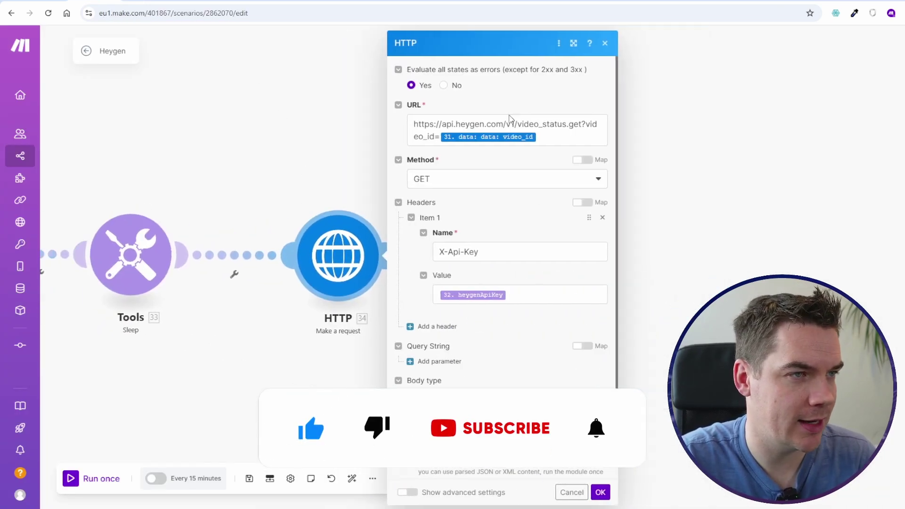
{"action": "left_click_drag", "start_coordinate": [523, 125], "coordinate": [590, 124]}
{"action": "left_click", "coordinate": [583, 125]}
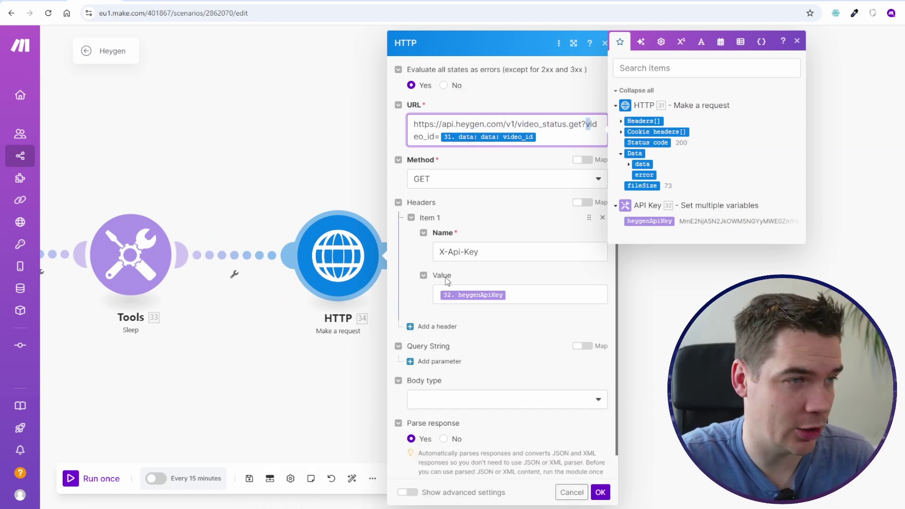
{"action": "scroll", "coordinate": [447, 287], "scroll_direction": "down", "scroll_amount": 1}
{"action": "scroll", "coordinate": [447, 302], "scroll_direction": "up", "scroll_amount": 1}
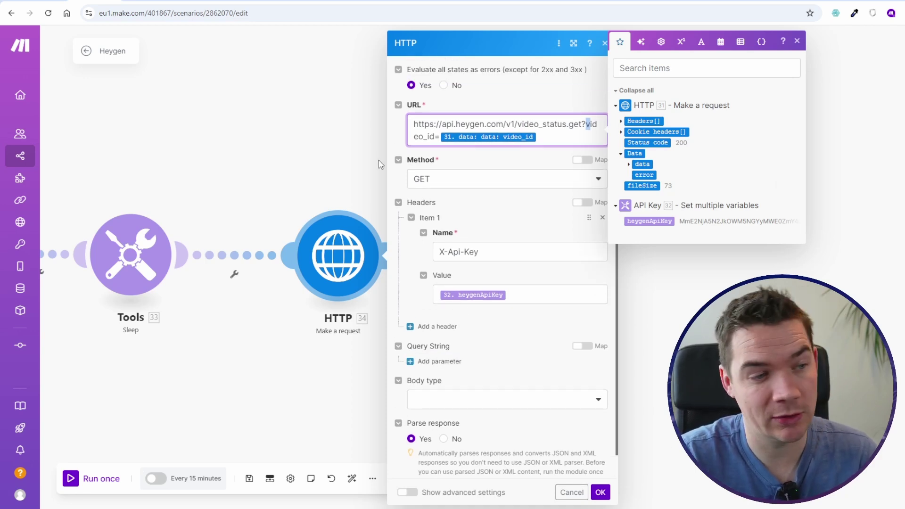
{"action": "left_click", "coordinate": [309, 125]}
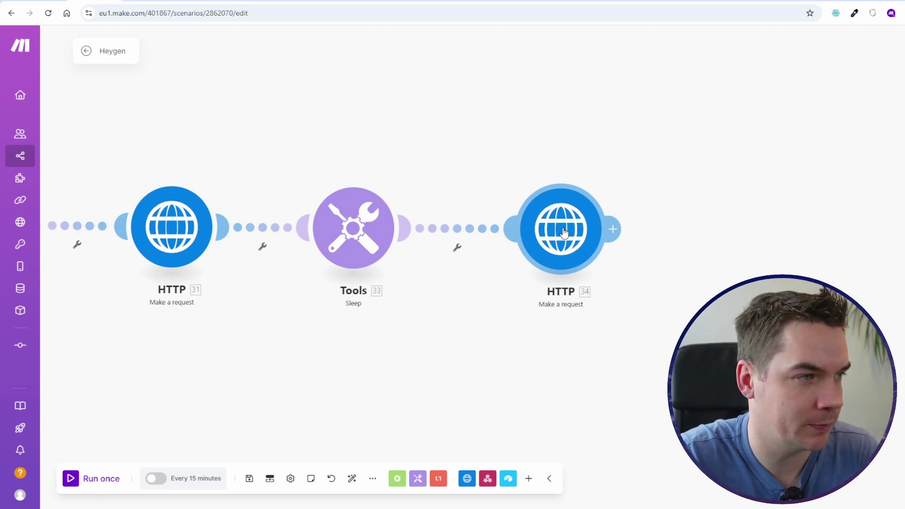
Save the Make scenario and run it once.
{"action": "scroll", "coordinate": [469, 328], "scroll_direction": "down", "scroll_amount": 1}
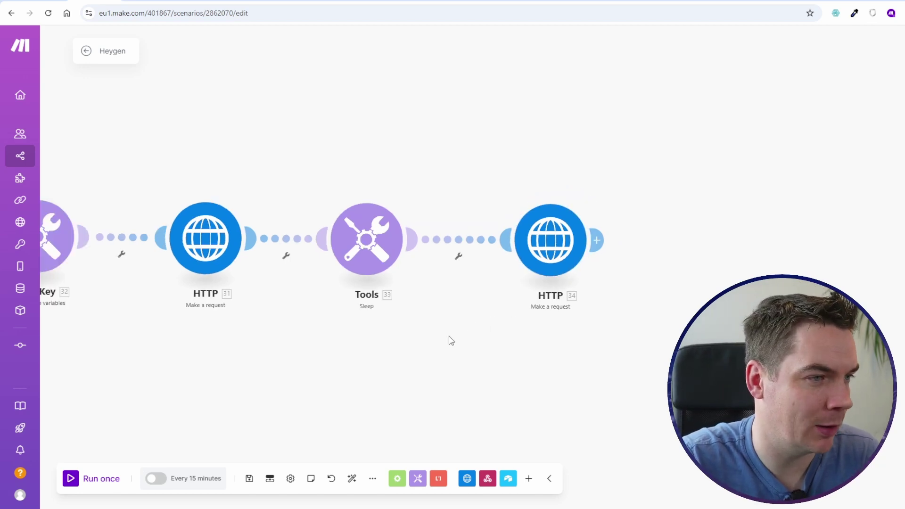
{"action": "left_click_drag", "start_coordinate": [385, 354], "coordinate": [505, 355]}
{"action": "left_click", "coordinate": [249, 478]}
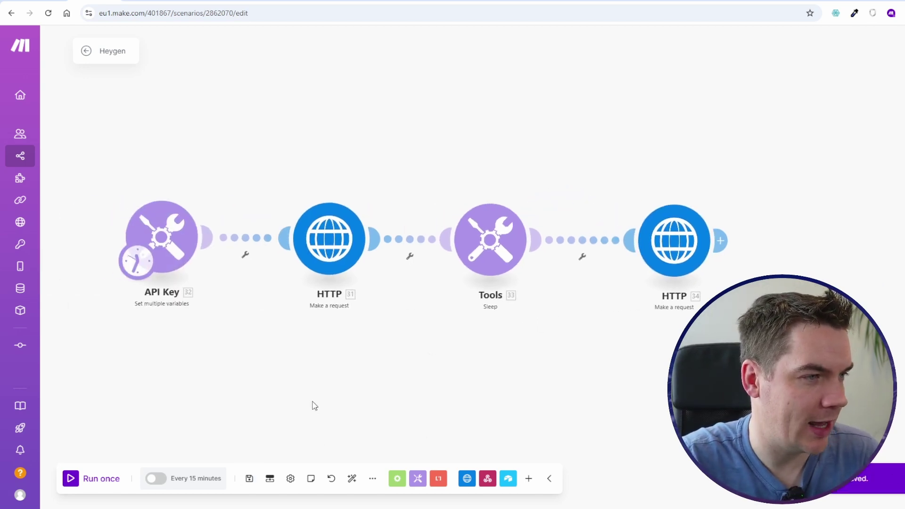
{"action": "left_click", "coordinate": [68, 478]}
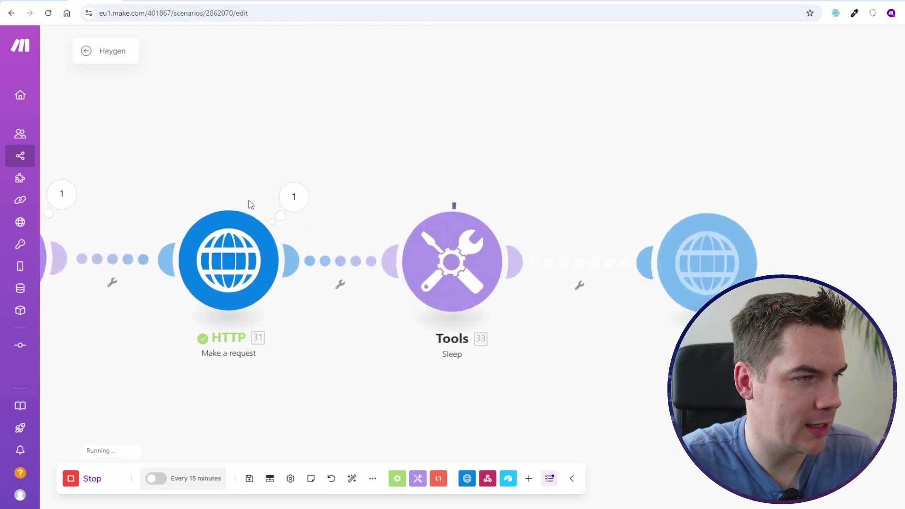
Inspect the first HTTP module's output bundle, expanding the nested data collection to find the video_id.
{"action": "left_click", "coordinate": [296, 202]}
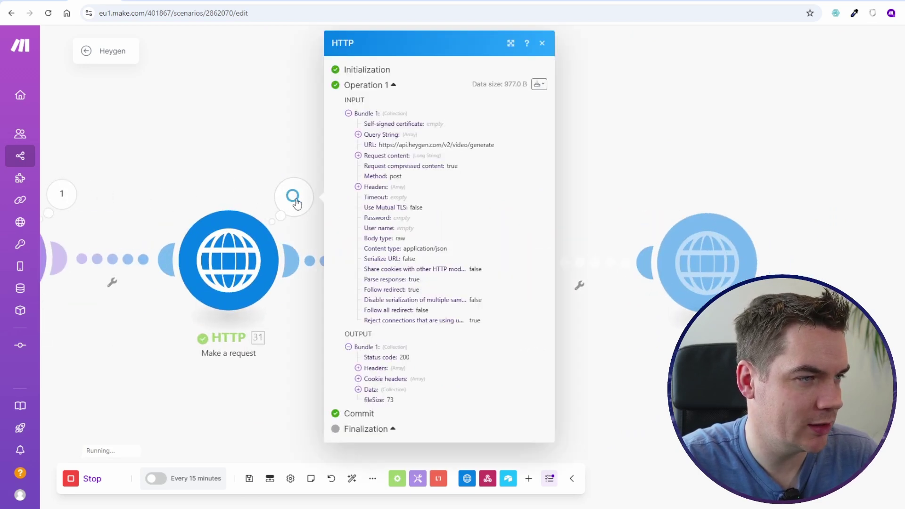
{"action": "left_click", "coordinate": [358, 389]}
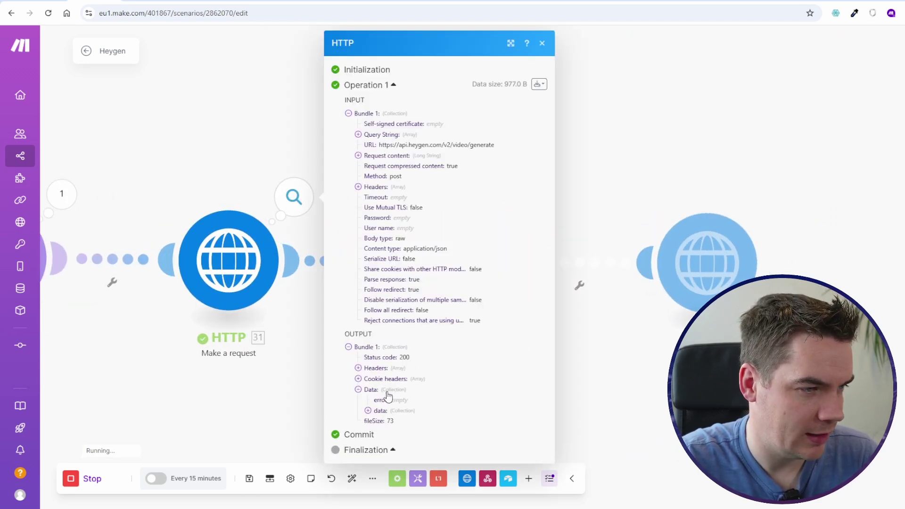
{"action": "left_click", "coordinate": [367, 410]}
{"action": "double_click", "coordinate": [421, 420]}
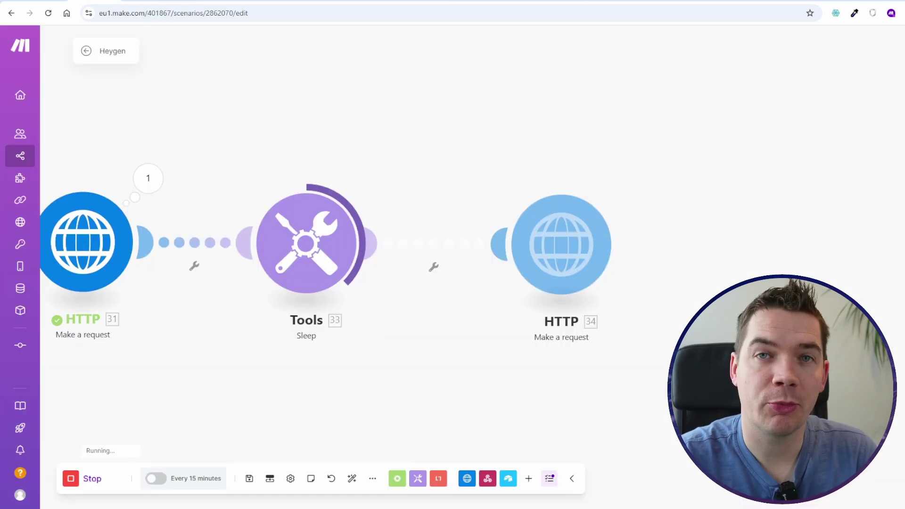
Check the new video's rendering progress on the HeyGen home page while the scenario runs, and return to the Make scenario.
{"action": "left_click", "coordinate": [207, 2]}
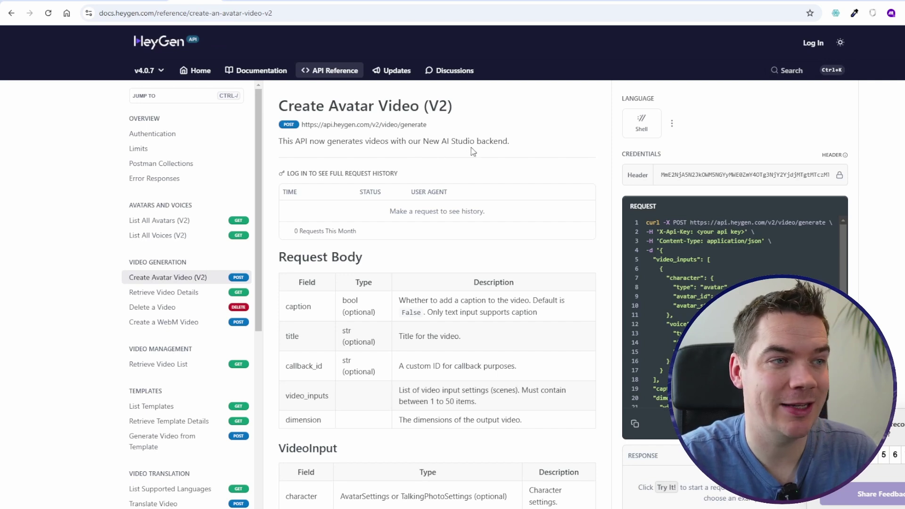
{"action": "left_click", "coordinate": [151, 2]}
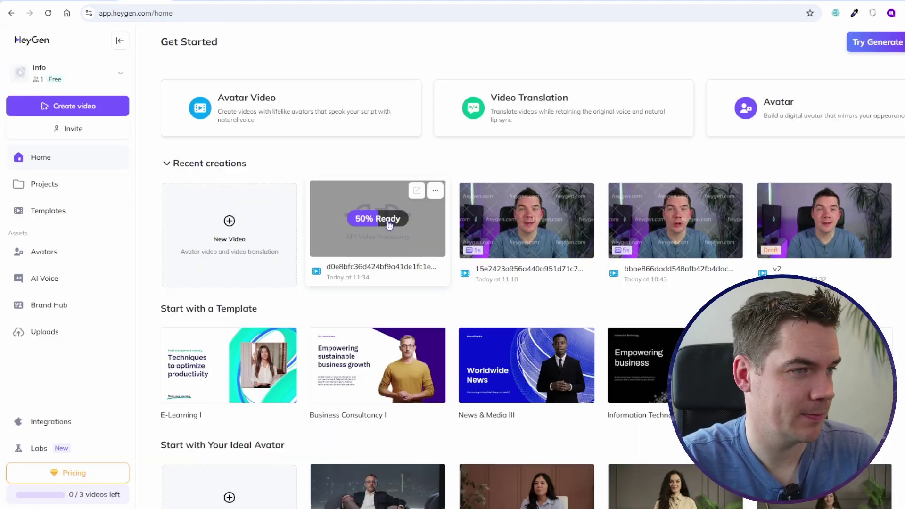
{"action": "left_click", "coordinate": [130, 1]}
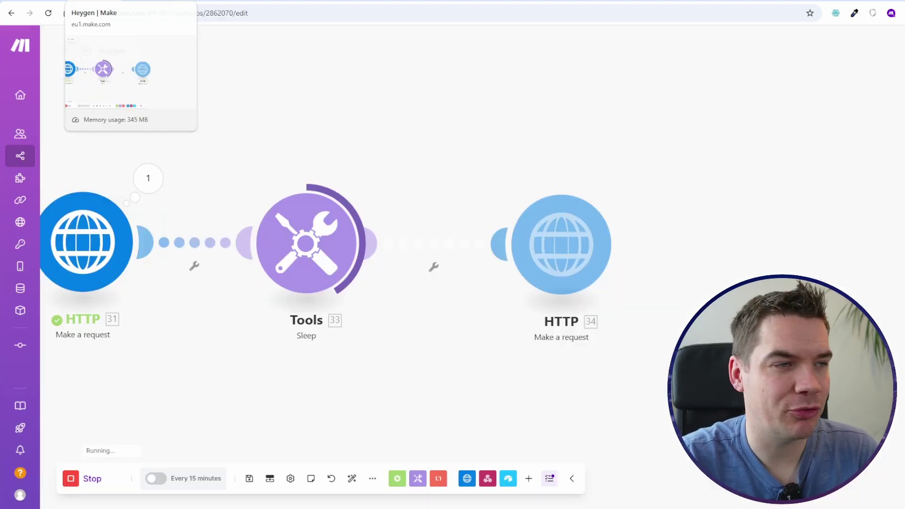
{"action": "left_click_drag", "start_coordinate": [299, 175], "coordinate": [378, 179]}
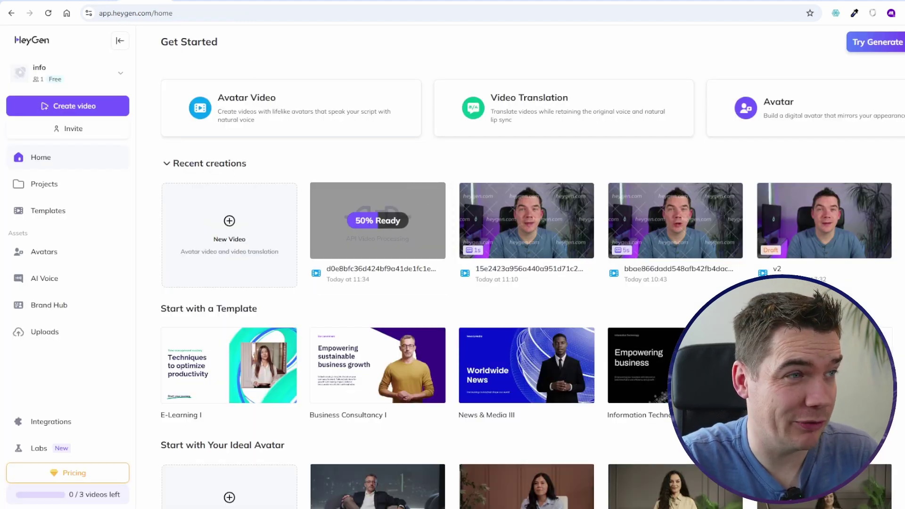
{"action": "key", "text": "ctrl+Tab"}
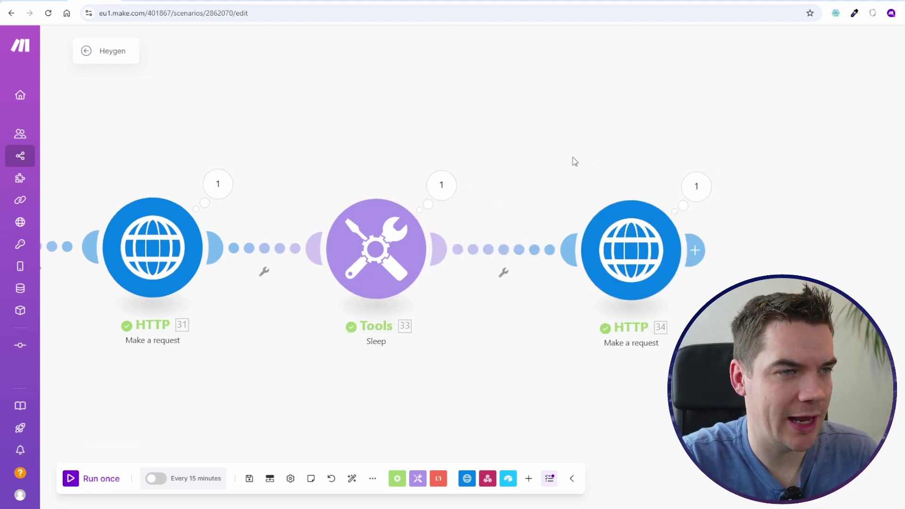
Inspect the last HTTP module's output bundle, expanding the nested data collection to read the video status, and close it.
{"action": "left_click_drag", "start_coordinate": [573, 162], "coordinate": [422, 163]}
{"action": "left_click", "coordinate": [538, 188]}
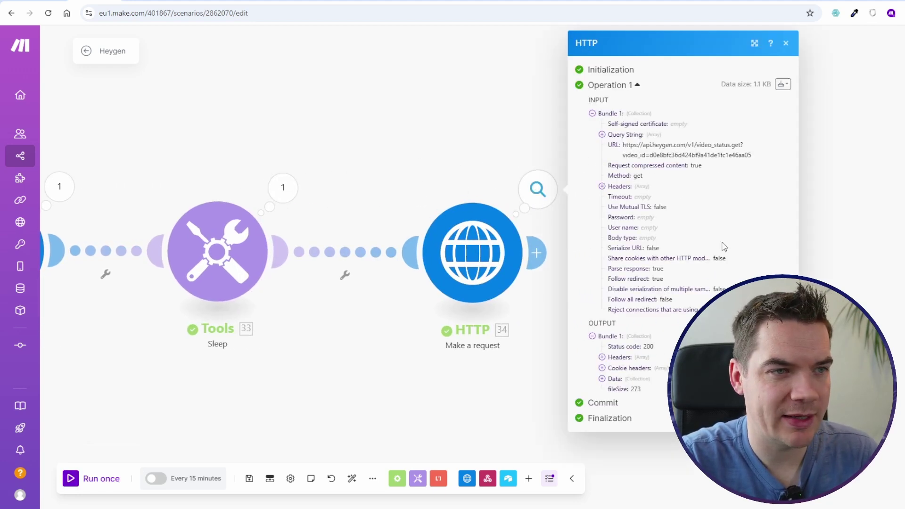
{"action": "left_click", "coordinate": [602, 378]}
{"action": "left_click", "coordinate": [611, 400]}
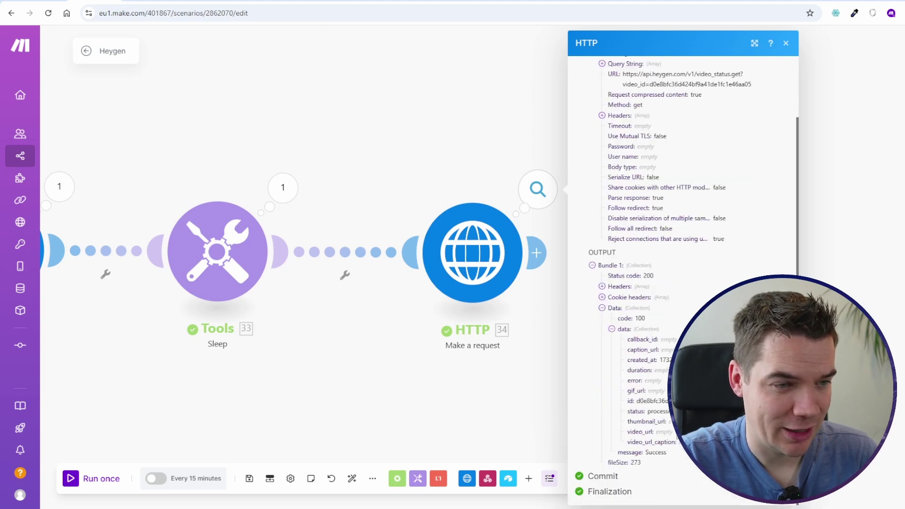
{"action": "left_click_drag", "start_coordinate": [502, 377], "coordinate": [339, 322]}
{"action": "key", "text": "ctrl+plus"}
{"action": "key", "text": "ctrl+plus"}
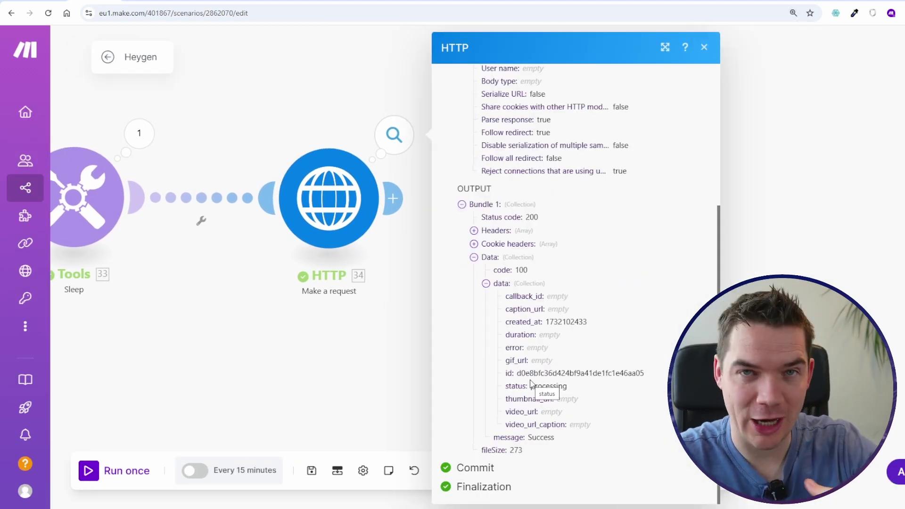
{"action": "left_click", "coordinate": [362, 377]}
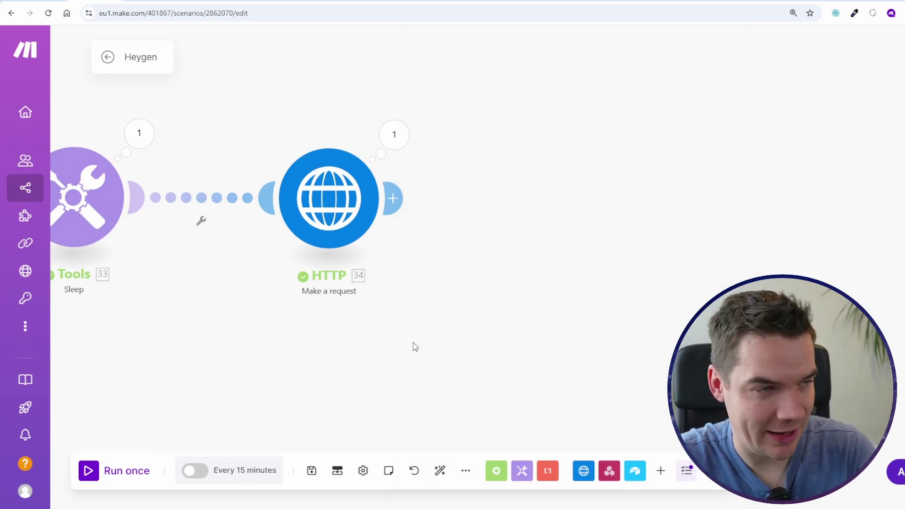
Review the Sleep module's delay and its allowed range, and check the video's rendering progress on the HeyGen home page.
{"action": "scroll", "coordinate": [377, 318], "scroll_direction": "down", "scroll_amount": 1}
{"action": "scroll", "coordinate": [377, 318], "scroll_direction": "down", "scroll_amount": 1}
{"action": "left_click_drag", "start_coordinate": [231, 378], "coordinate": [390, 403]}
{"action": "left_click", "coordinate": [302, 237]}
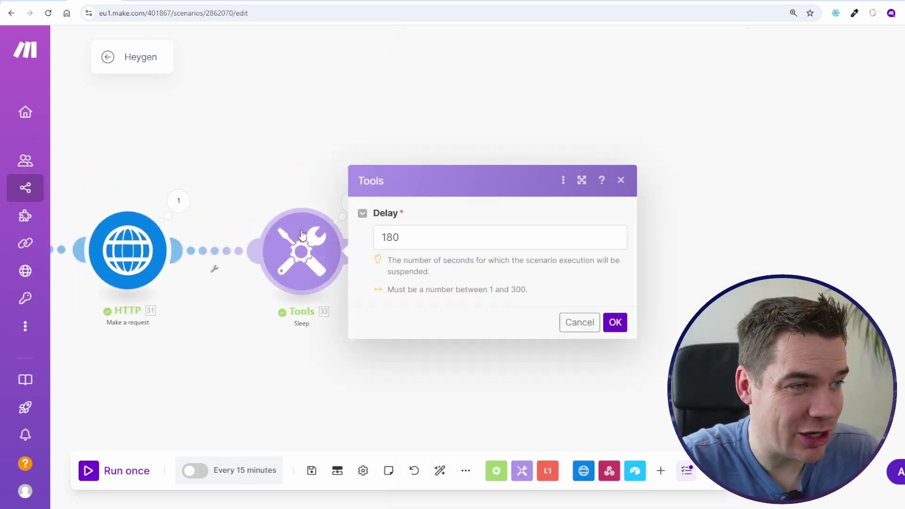
{"action": "double_click", "coordinate": [519, 289]}
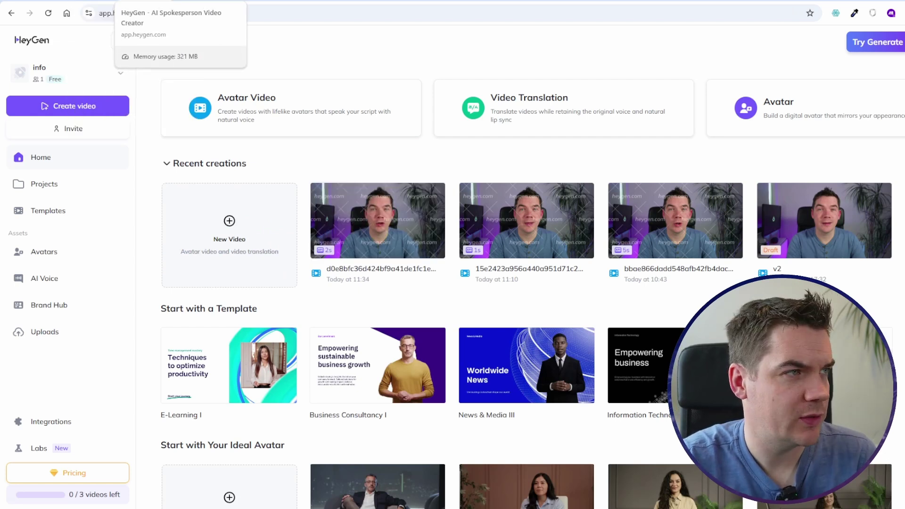
Run only the last HTTP module in the Make scenario, supplying the video_id from the first HTTP module's output.
{"action": "left_click", "coordinate": [94, 1]}
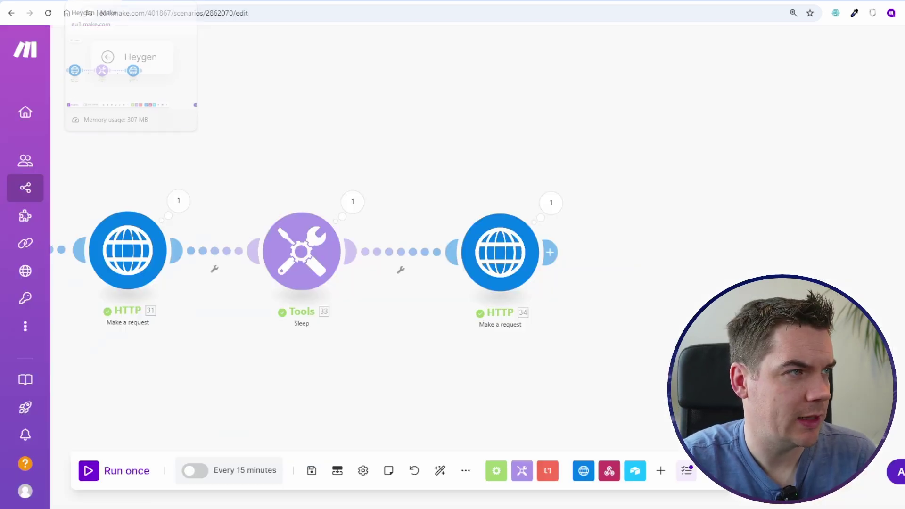
{"action": "right_click", "coordinate": [560, 218]}
{"action": "left_click", "coordinate": [617, 244]}
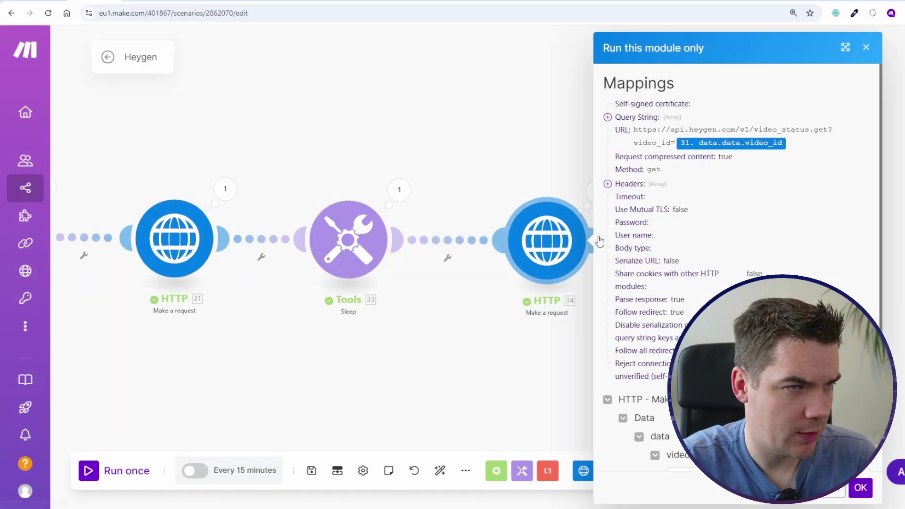
{"action": "scroll", "coordinate": [600, 242], "scroll_direction": "down", "scroll_amount": 3}
{"action": "key", "text": "ctrl+0"}
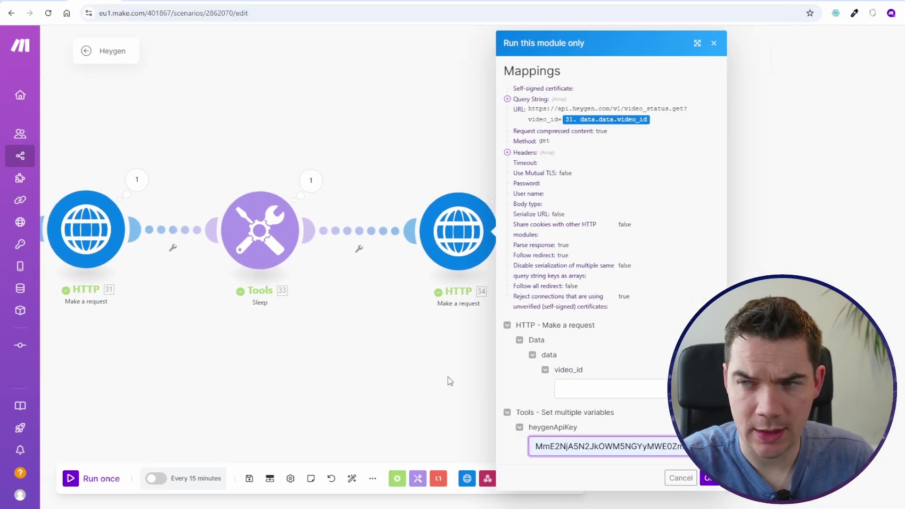
{"action": "left_click", "coordinate": [610, 388]}
{"action": "left_click", "coordinate": [137, 179]}
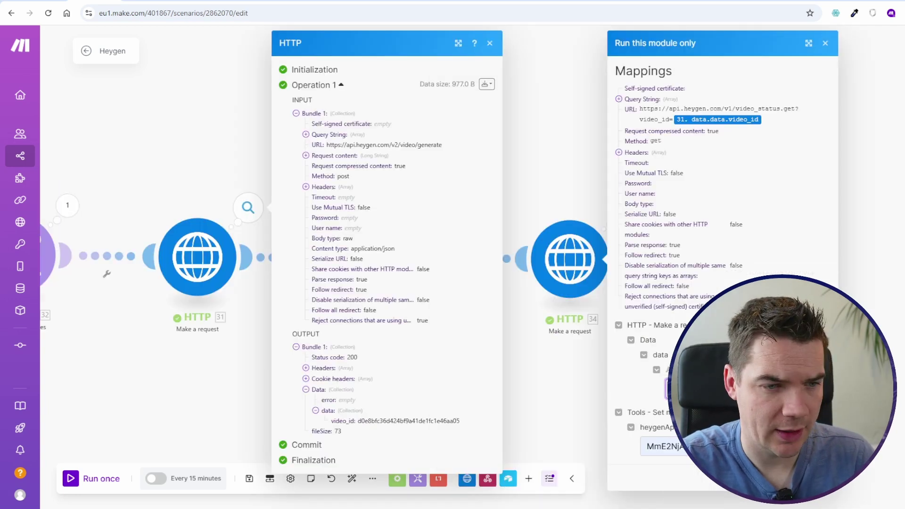
{"action": "left_click", "coordinate": [819, 477]}
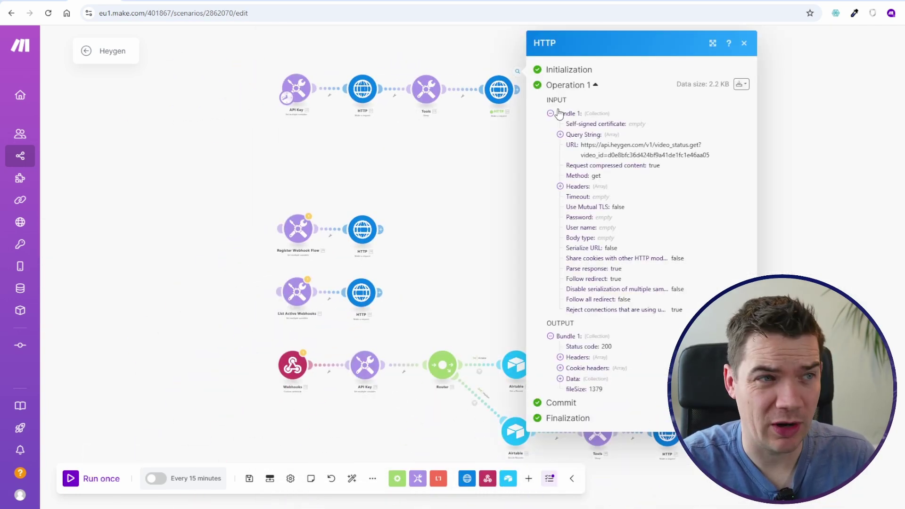
Examine the last HTTP module's new output, expanding the data collection to find the status and video_url.
{"action": "scroll", "coordinate": [478, 149], "scroll_direction": "up", "scroll_amount": 3}
{"action": "left_click_drag", "start_coordinate": [481, 150], "coordinate": [370, 283]}
{"action": "scroll", "coordinate": [382, 255], "scroll_direction": "up", "scroll_amount": 2}
{"action": "left_click_drag", "start_coordinate": [400, 257], "coordinate": [277, 334]}
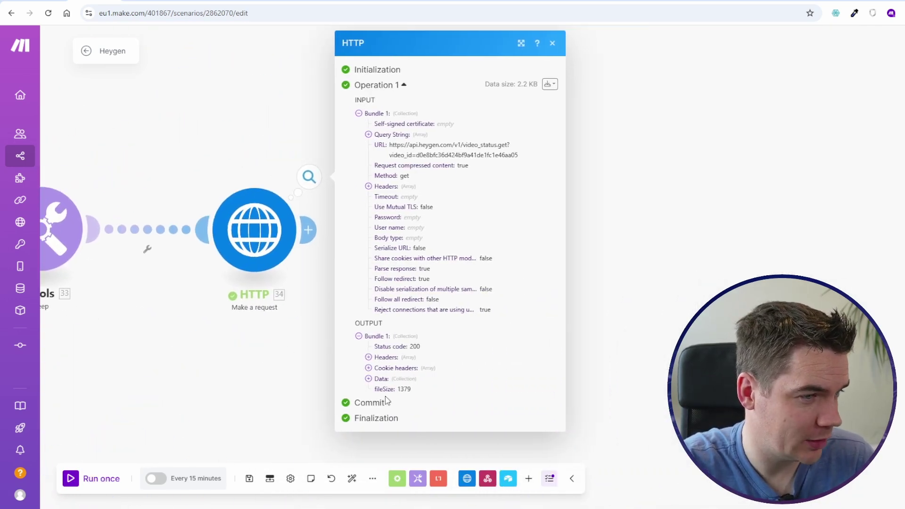
{"action": "left_click", "coordinate": [381, 380]}
{"action": "scroll", "coordinate": [420, 377], "scroll_direction": "down", "scroll_amount": 3}
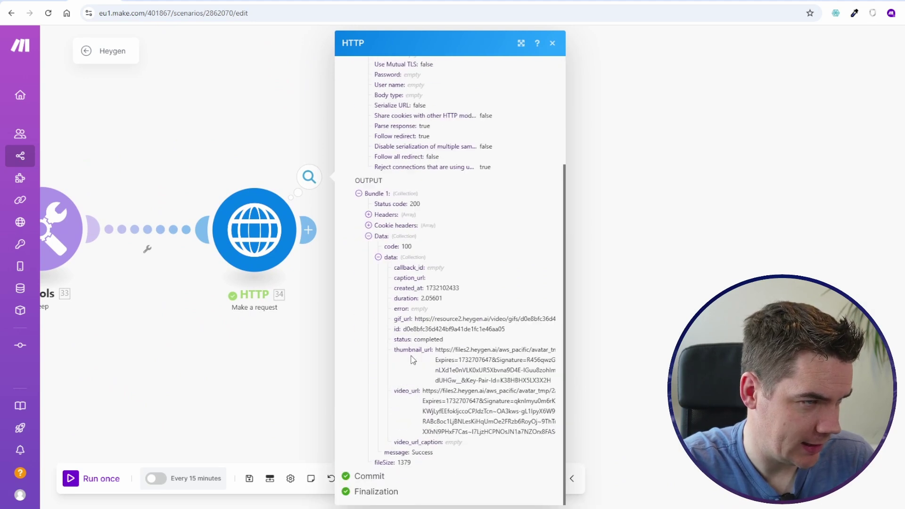
Copy the video_url from the output, load it in a new browser tab to download the MP4, and open the downloaded file.
{"action": "triple_click", "coordinate": [458, 400]}
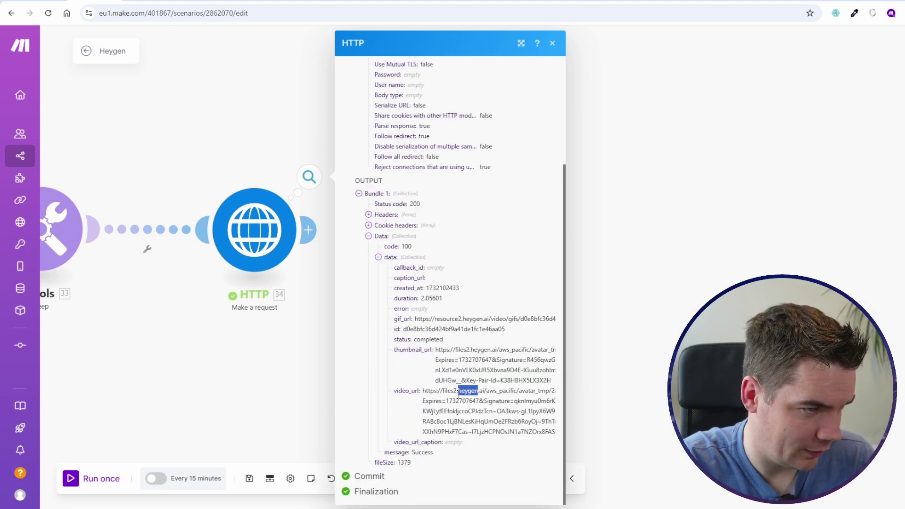
{"action": "key", "text": "ctrl+c"}
{"action": "key", "text": "ctrl+t"}
{"action": "key", "text": "ctrl+v"}
{"action": "key", "text": "Return"}
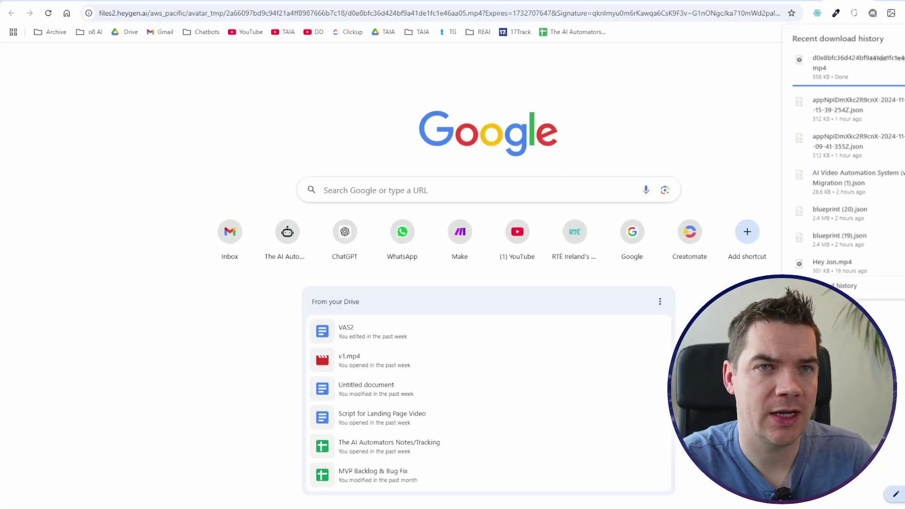
{"action": "left_click", "coordinate": [862, 70]}
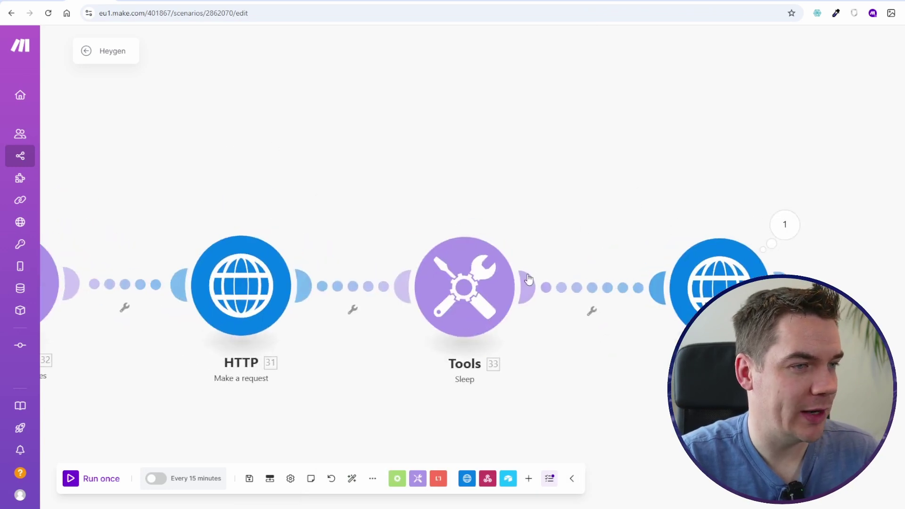
Set the Sleep module's delay to 300 seconds.
{"action": "left_click", "coordinate": [520, 266]}
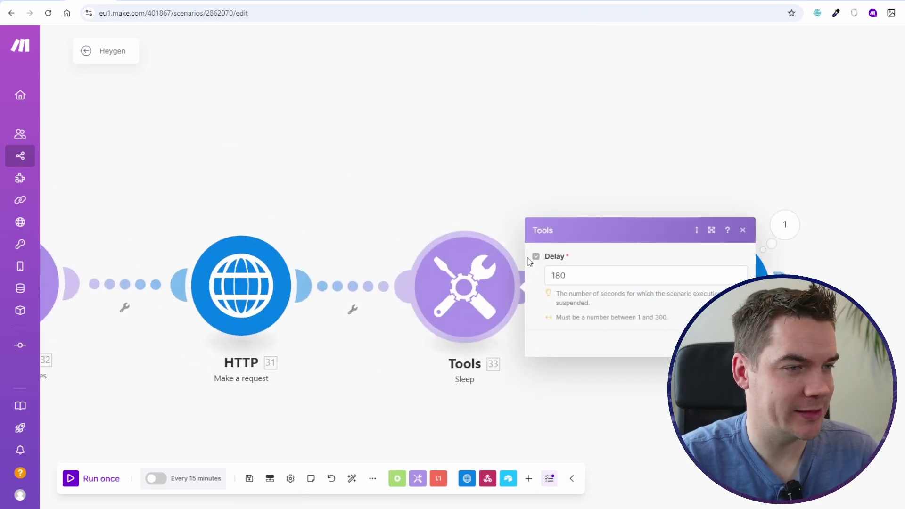
{"action": "double_click", "coordinate": [563, 276]}
{"action": "type", "text": "300"}
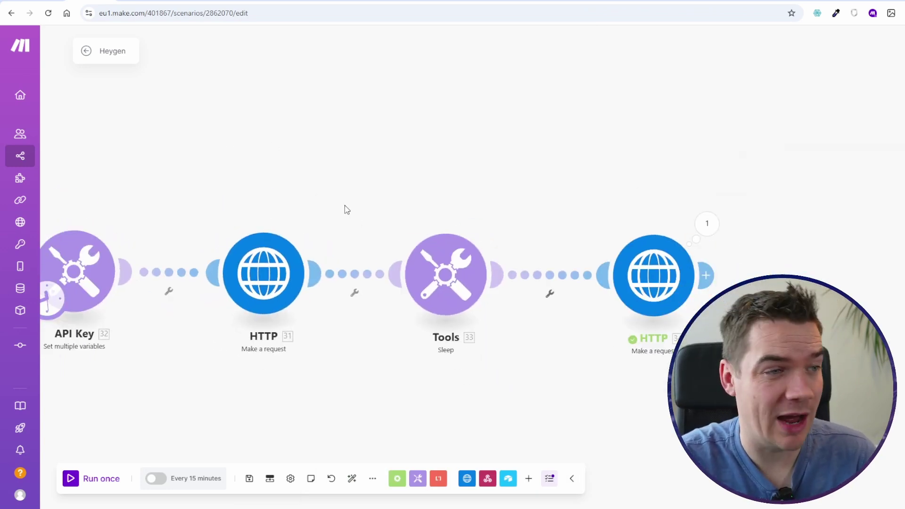
Select the four modules of the video generation flow and move them higher on the canvas, away from the webhook flows.
{"action": "left_click_drag", "start_coordinate": [347, 209], "coordinate": [507, 137]}
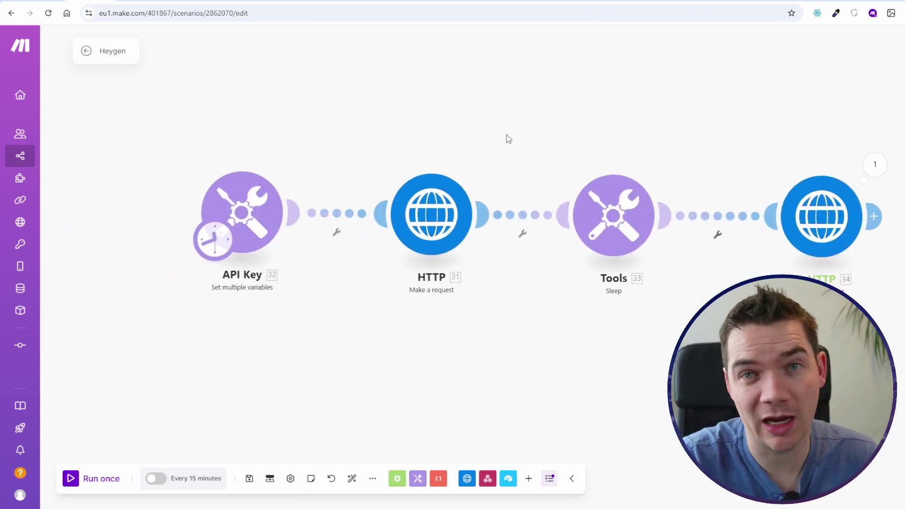
{"action": "scroll", "coordinate": [507, 136], "scroll_direction": "down", "scroll_amount": 2}
{"action": "left_click_drag", "start_coordinate": [855, 129], "coordinate": [96, 305]}
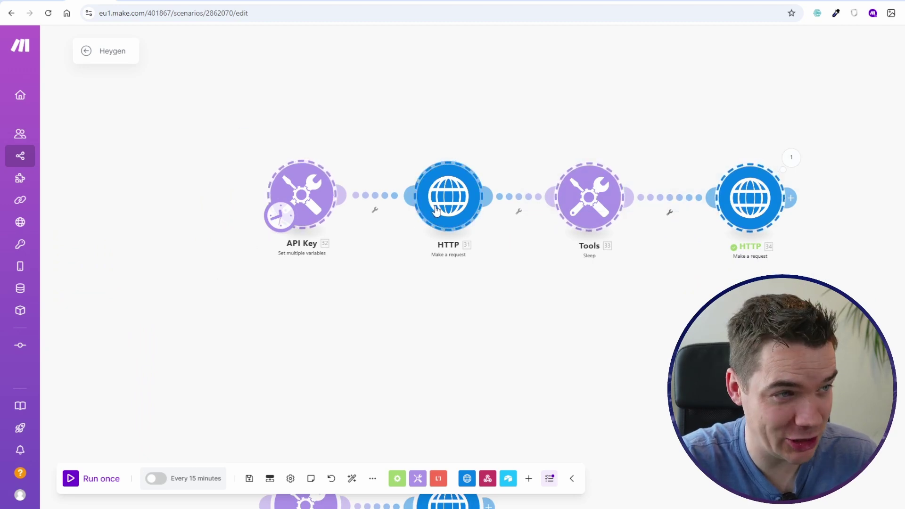
{"action": "left_click_drag", "start_coordinate": [432, 208], "coordinate": [427, 131]}
{"action": "left_click_drag", "start_coordinate": [406, 207], "coordinate": [384, 293]}
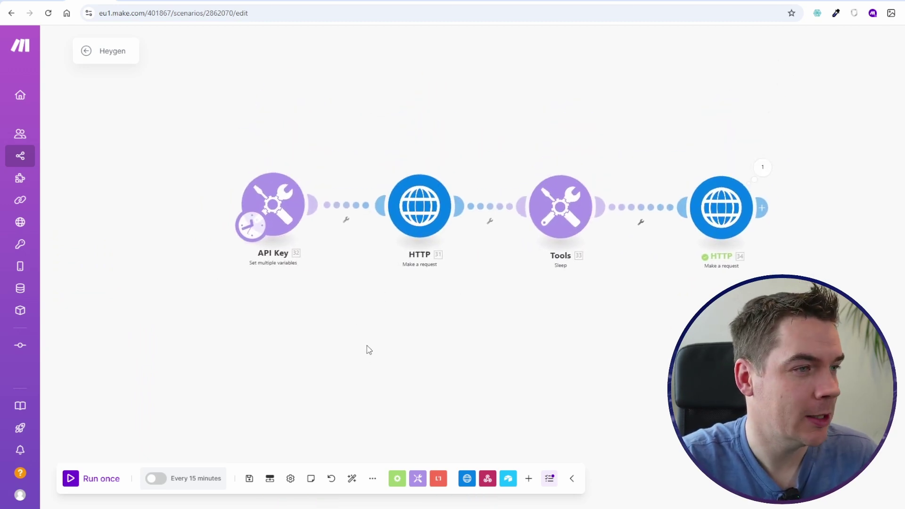
{"action": "left_click_drag", "start_coordinate": [390, 354], "coordinate": [431, 209]}
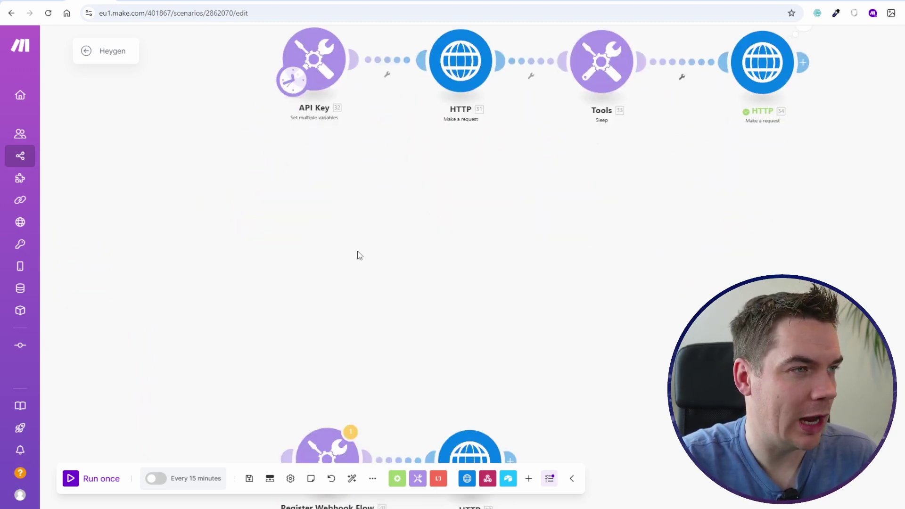
Browse the webhook section of the HeyGen API reference, viewing the List Webhook Endpoints and Delete a Webhook Endpoint pages.
{"action": "left_click", "coordinate": [187, 1]}
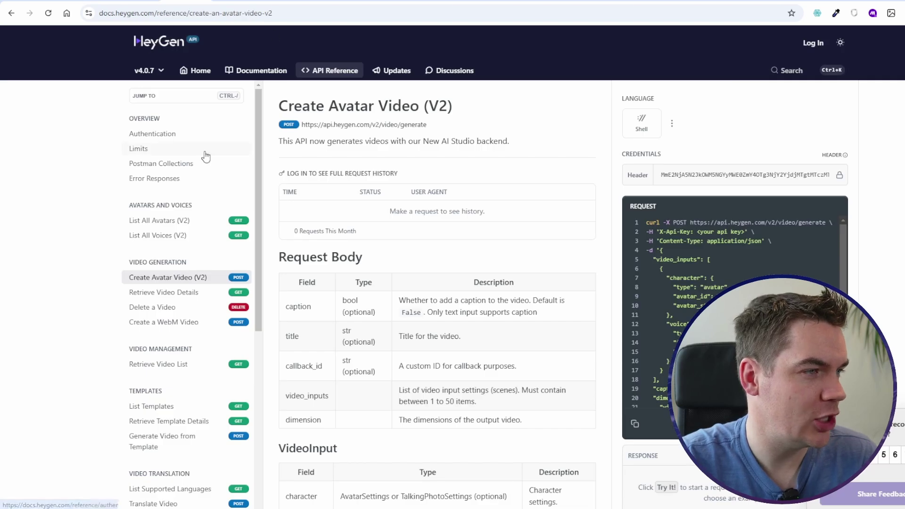
{"action": "scroll", "coordinate": [169, 302], "scroll_direction": "down", "scroll_amount": 8}
{"action": "scroll", "coordinate": [158, 302], "scroll_direction": "down", "scroll_amount": 3}
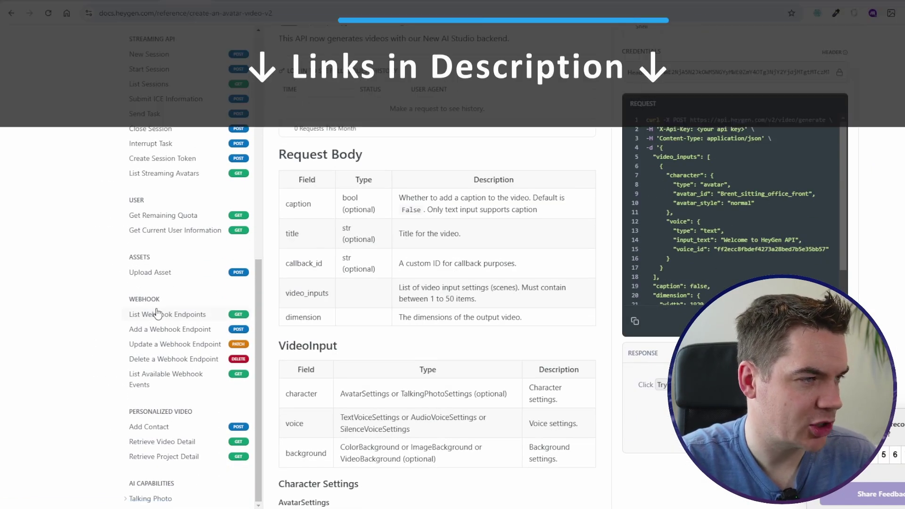
{"action": "left_click", "coordinate": [158, 314]}
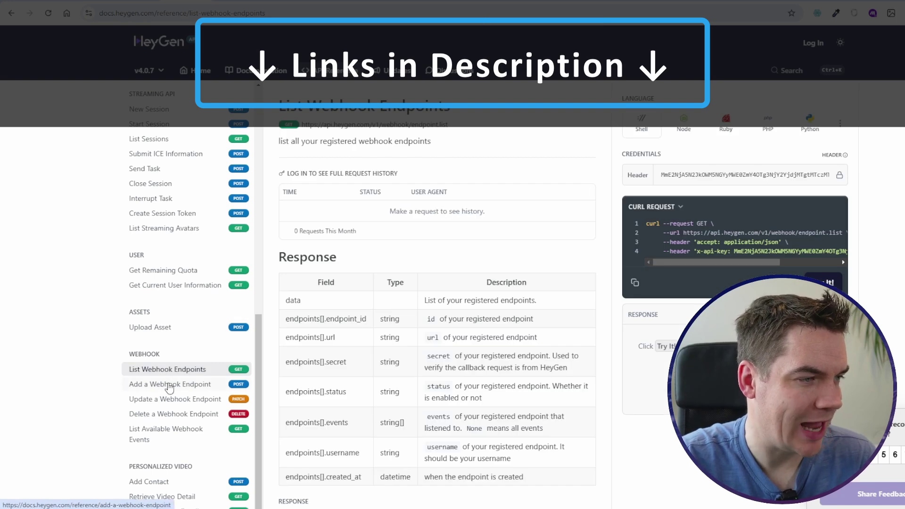
{"action": "left_click", "coordinate": [173, 413]}
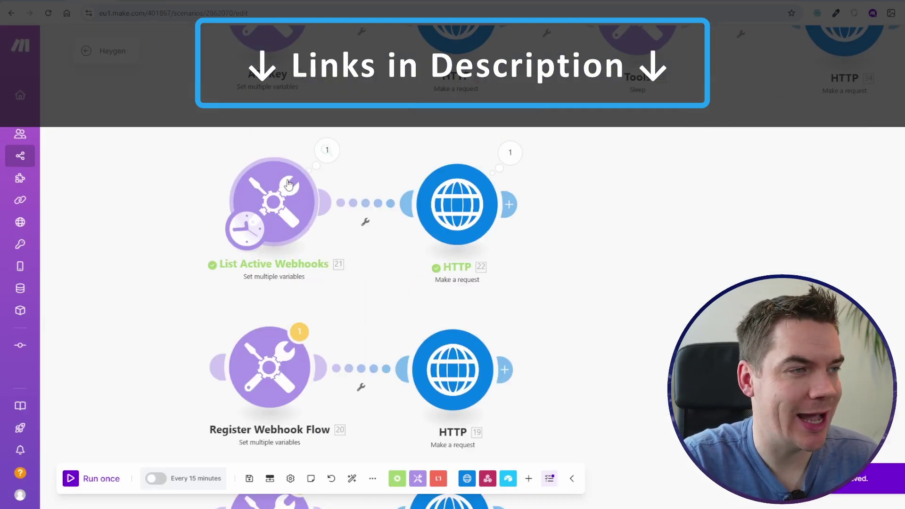
Check the List Active Webhooks flow's heygenApiKey variable and its HTTP module's URL against HeyGen's List Webhook Endpoints reference page.
{"action": "left_click", "coordinate": [289, 184]}
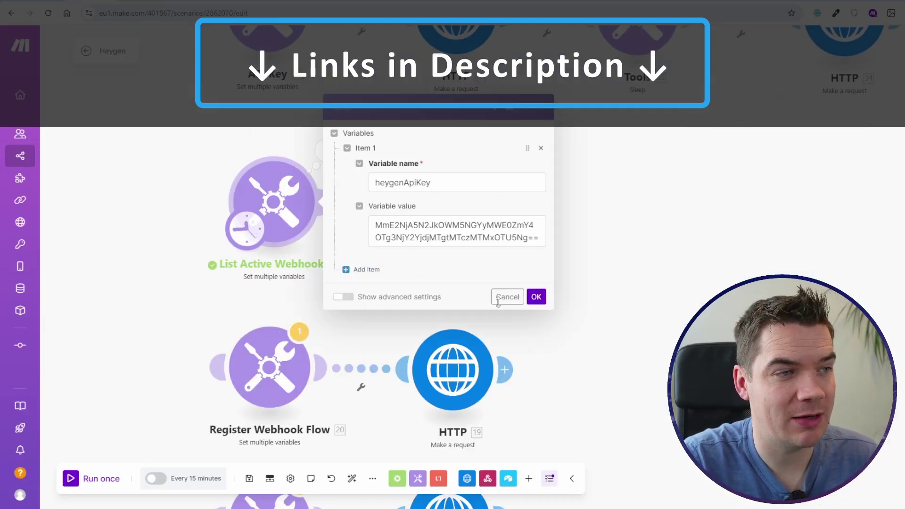
{"action": "left_click", "coordinate": [536, 296]}
{"action": "left_click", "coordinate": [481, 214]}
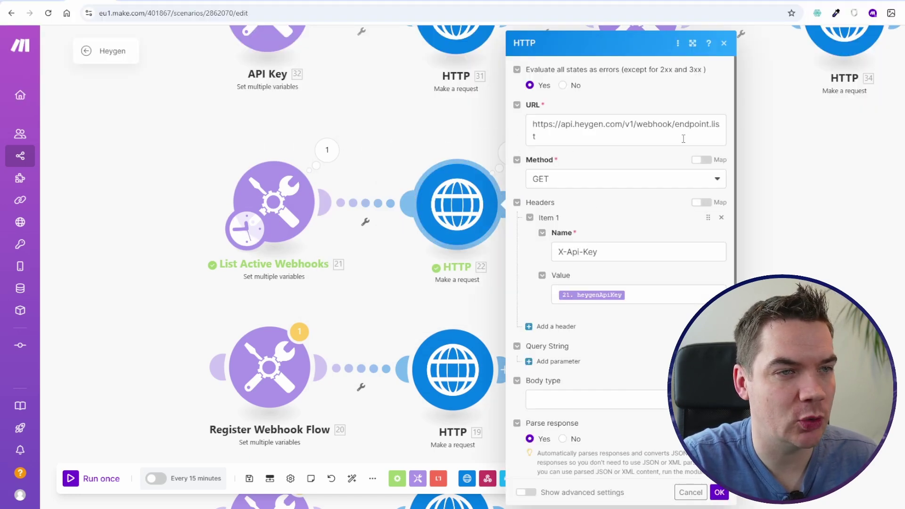
{"action": "left_click_drag", "start_coordinate": [677, 124], "coordinate": [688, 135]}
{"action": "left_click", "coordinate": [238, 1]}
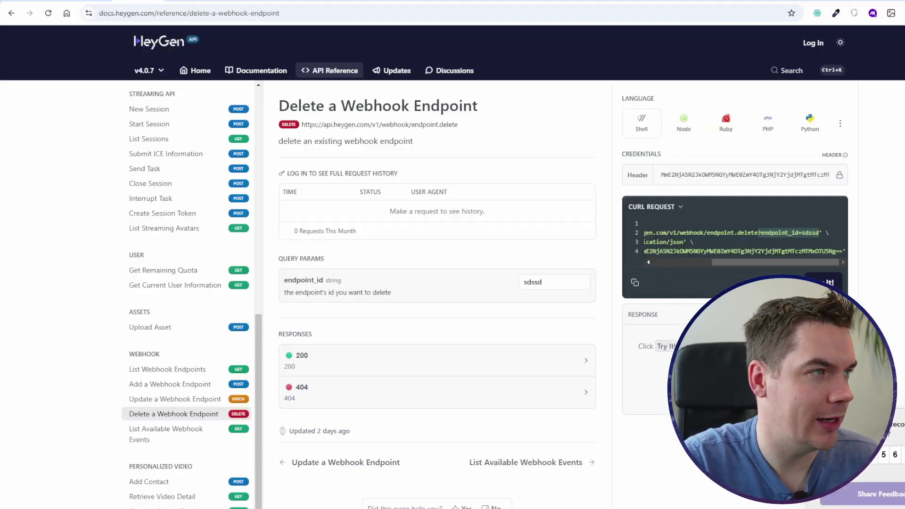
{"action": "left_click", "coordinate": [171, 370]}
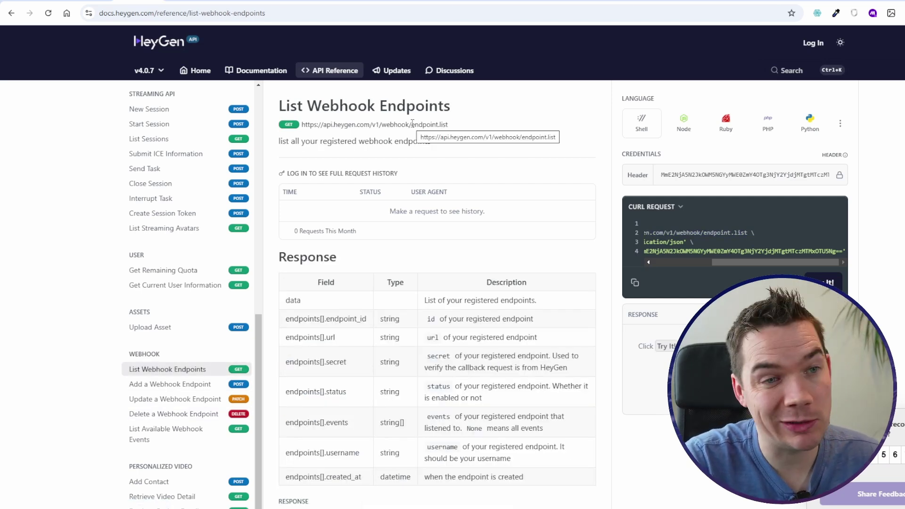
Switch back to Make, move the start trigger from the API Key module to the List Active Webhooks module, and save the scenario.
{"action": "left_click", "coordinate": [90, 1]}
{"action": "left_click", "coordinate": [678, 138]}
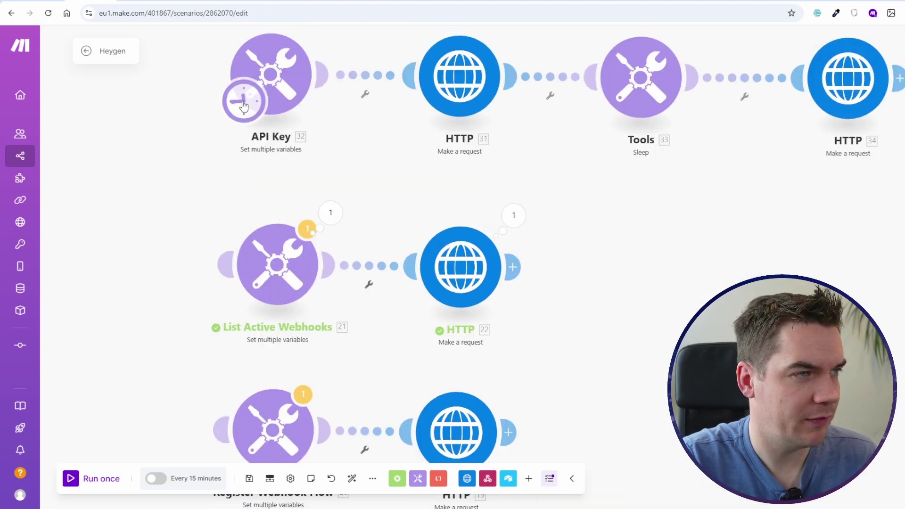
{"action": "left_click_drag", "start_coordinate": [242, 103], "coordinate": [248, 291]}
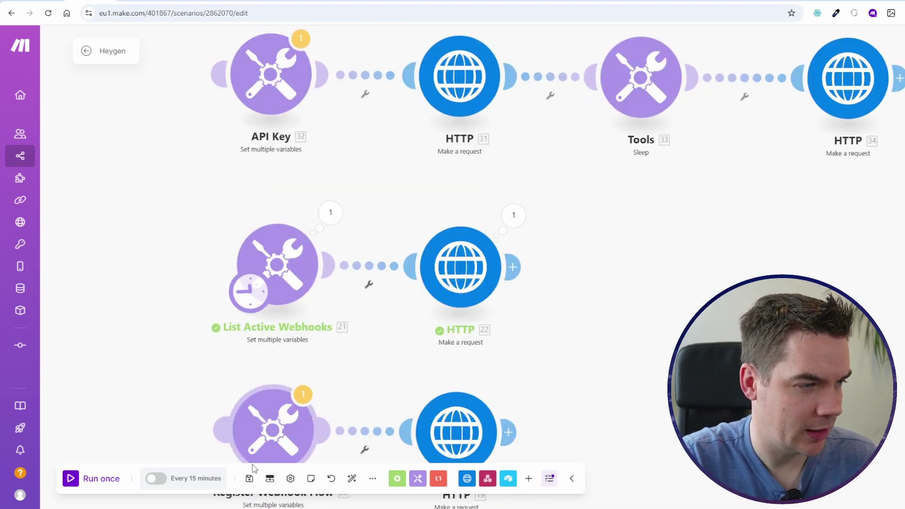
{"action": "key", "text": "ctrl+s"}
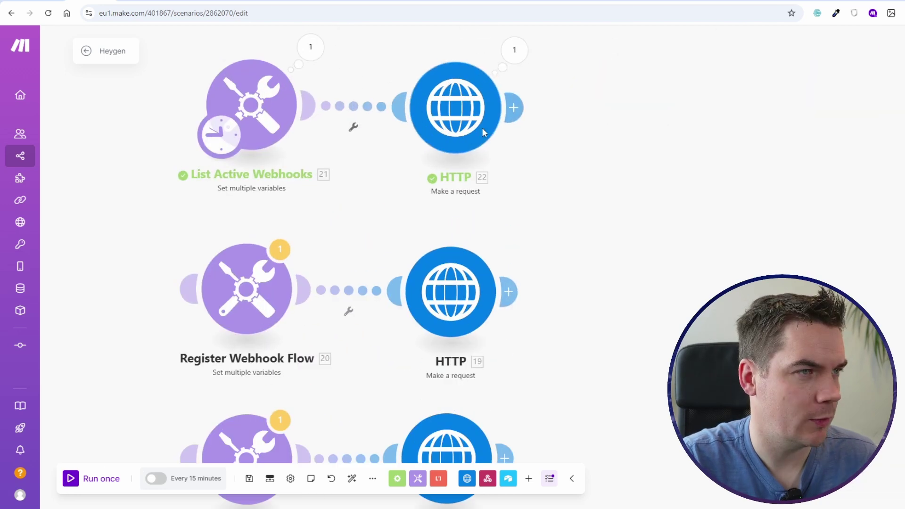
Inspect the run output of the List Active Webhooks flow's HTTP module, expanding its nested data array.
{"action": "left_click_drag", "start_coordinate": [347, 76], "coordinate": [262, 204]}
{"action": "left_click", "coordinate": [427, 180]}
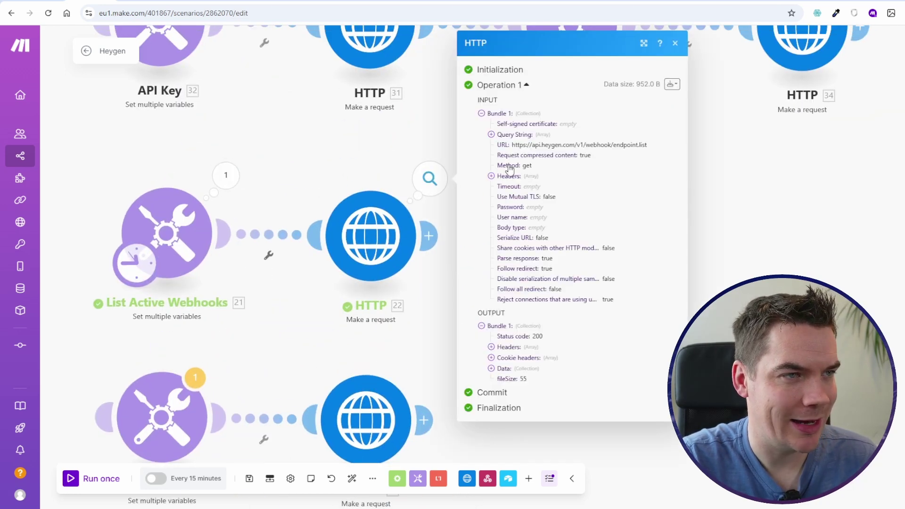
{"action": "left_click", "coordinate": [503, 368]}
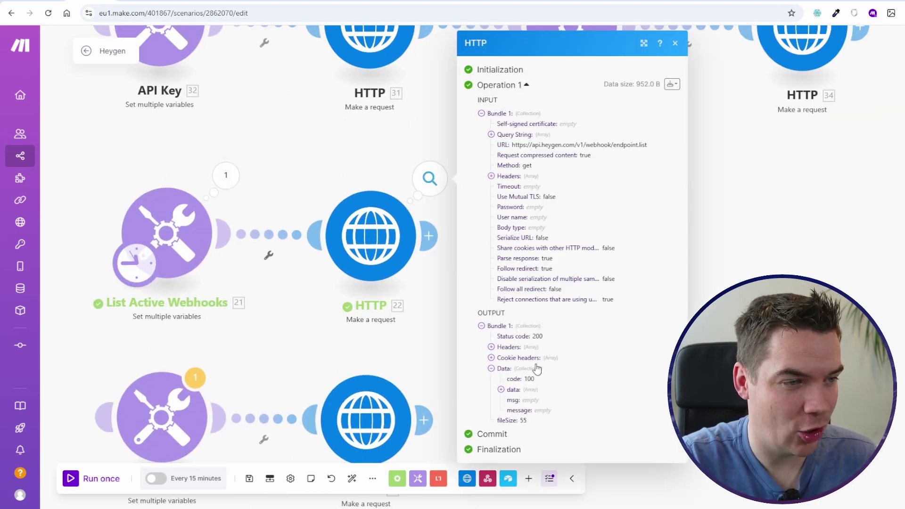
{"action": "left_click", "coordinate": [514, 389]}
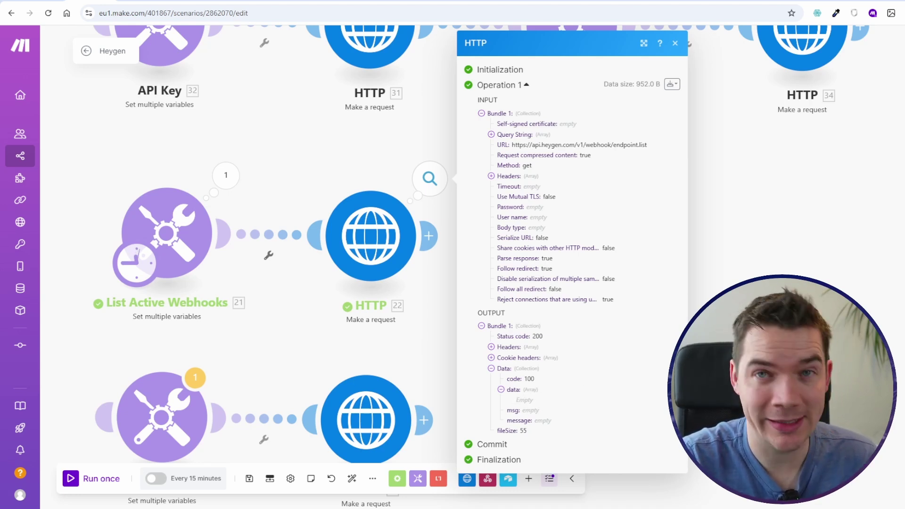
{"action": "left_click", "coordinate": [843, 220]}
Copy the HeyGen Webhook address from the custom webhook module that starts the router flow.
{"action": "scroll", "coordinate": [588, 245], "scroll_direction": "down", "scroll_amount": 1}
{"action": "left_click_drag", "start_coordinate": [509, 351], "coordinate": [637, 168]}
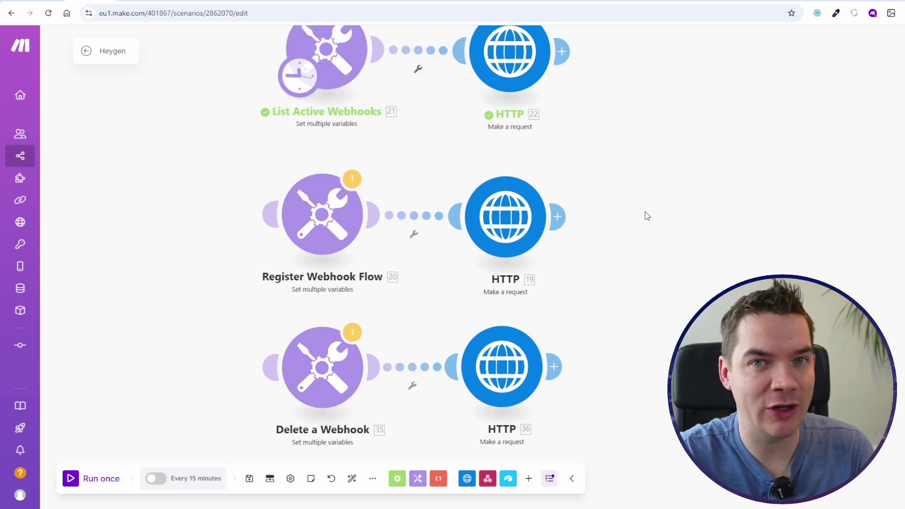
{"action": "scroll", "coordinate": [647, 216], "scroll_direction": "up", "scroll_amount": 6}
{"action": "left_click_drag", "start_coordinate": [638, 244], "coordinate": [571, 121]}
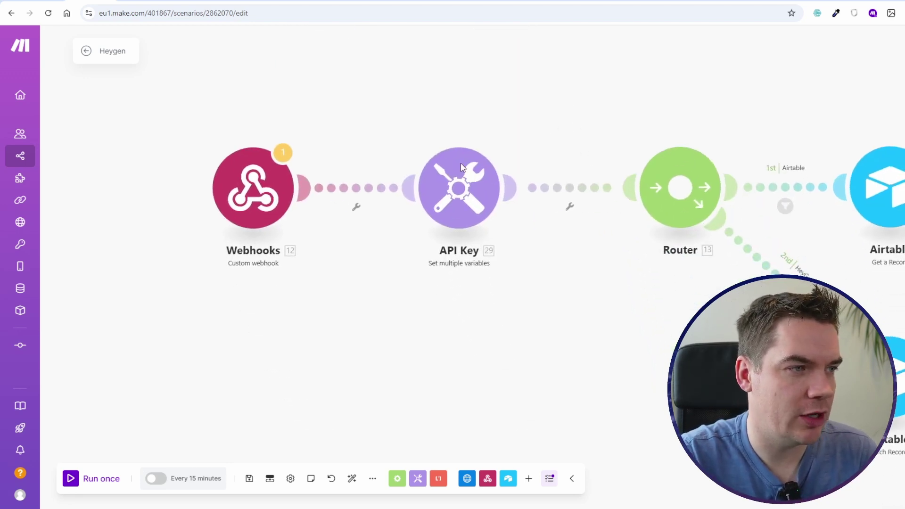
{"action": "left_click", "coordinate": [270, 193]}
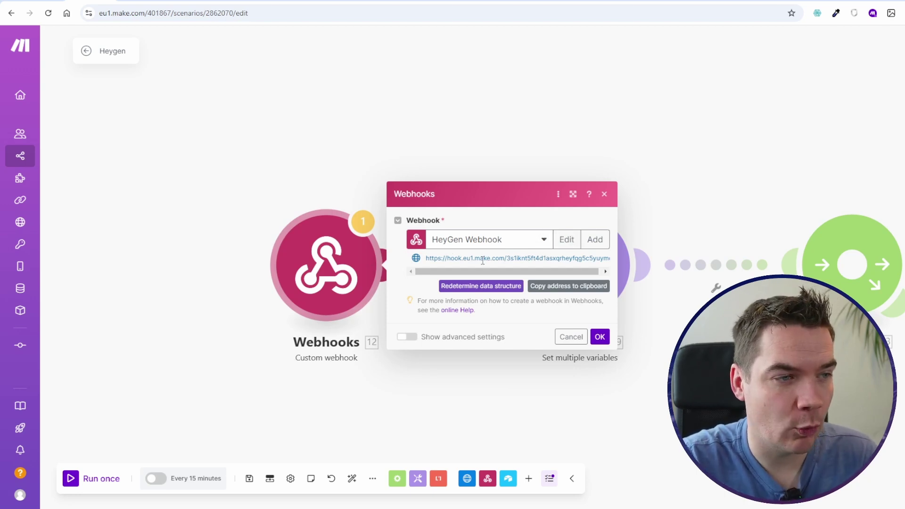
{"action": "left_click", "coordinate": [551, 286]}
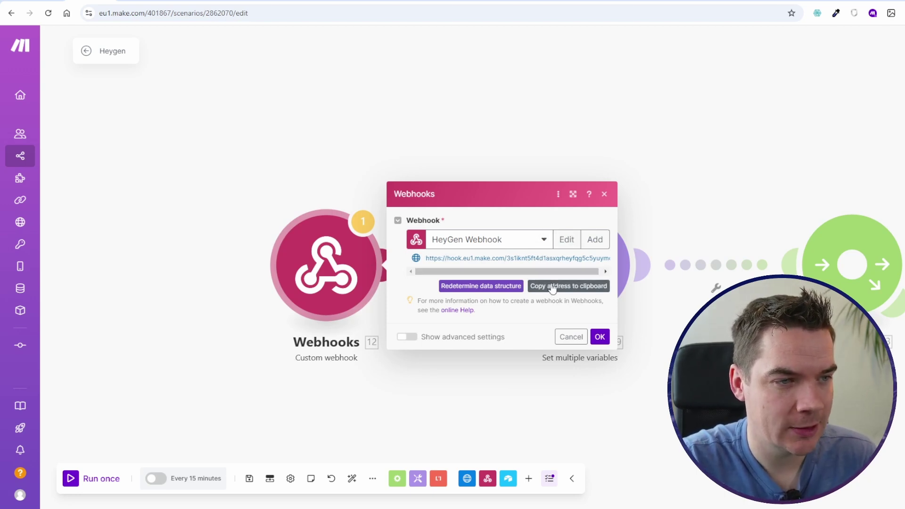
{"action": "left_click", "coordinate": [600, 336]}
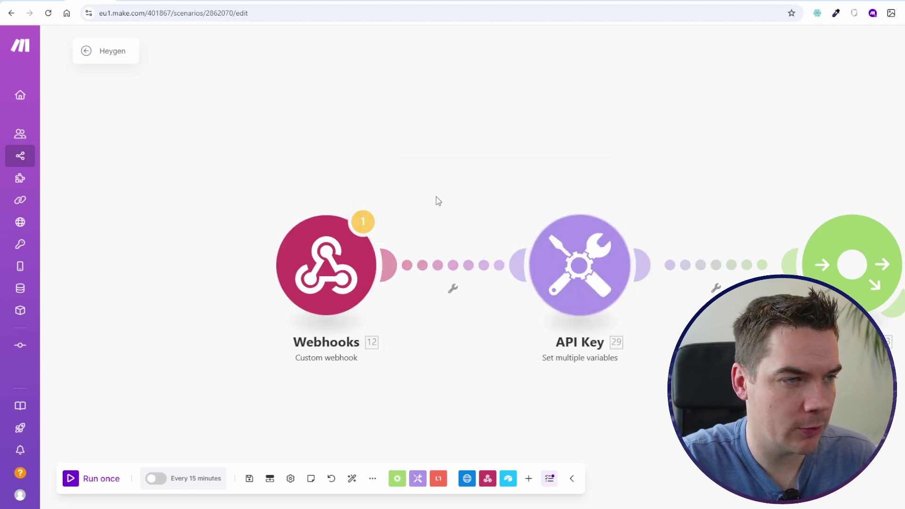
Move the start trigger from the List Active Webhooks module to the Register Webhook Flow module.
{"action": "scroll", "coordinate": [436, 196], "scroll_direction": "down", "scroll_amount": 5}
{"action": "left_click_drag", "start_coordinate": [448, 214], "coordinate": [442, 363]}
{"action": "scroll", "coordinate": [431, 194], "scroll_direction": "up", "scroll_amount": 1}
{"action": "left_click_drag", "start_coordinate": [429, 193], "coordinate": [389, 94]}
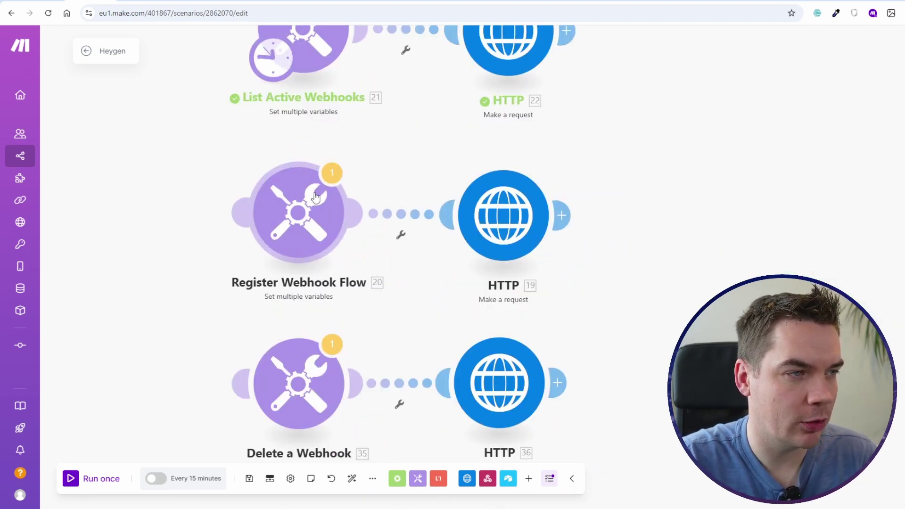
{"action": "left_click", "coordinate": [340, 223]}
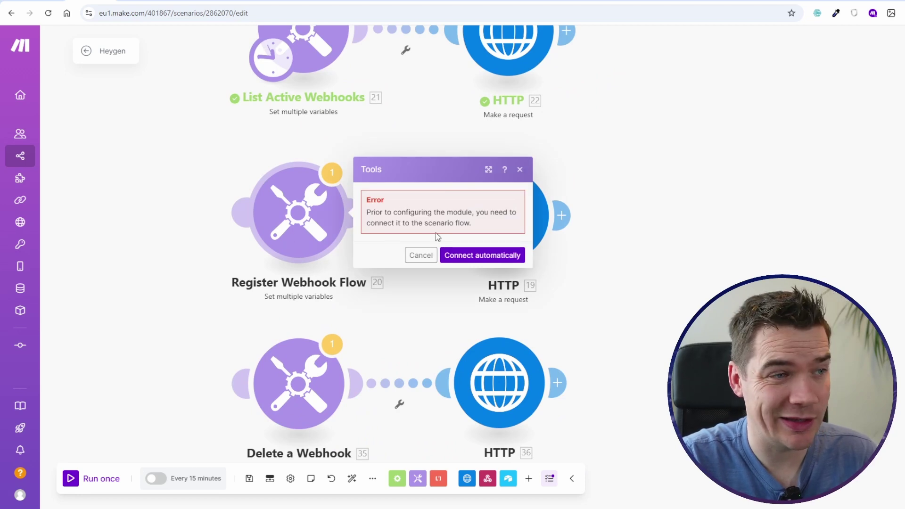
{"action": "left_click_drag", "start_coordinate": [218, 150], "coordinate": [288, 242]}
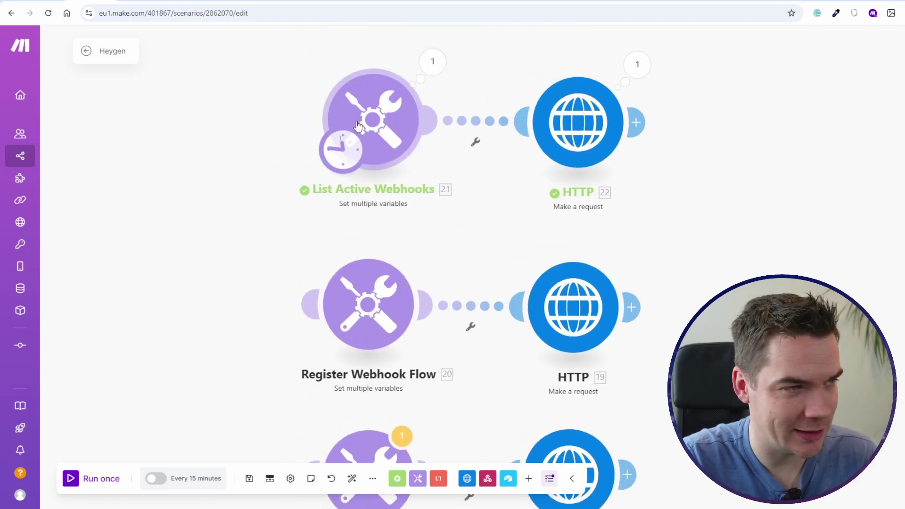
{"action": "left_click_drag", "start_coordinate": [339, 152], "coordinate": [333, 245]}
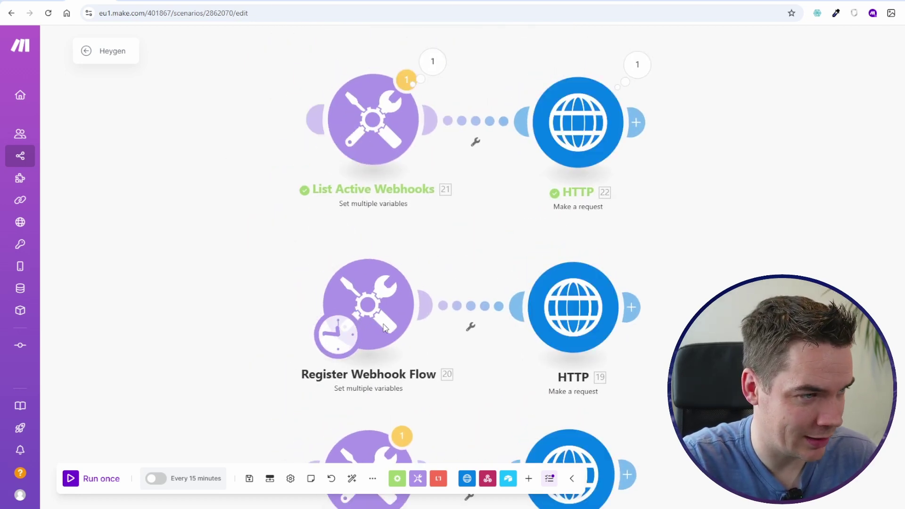
Re-enter the HeyGen Webhook address as the make_webhook_url value in the Register Webhook Flow module and save the module's settings.
{"action": "left_click_drag", "start_coordinate": [490, 249], "coordinate": [439, 124]}
{"action": "left_click", "coordinate": [334, 167]}
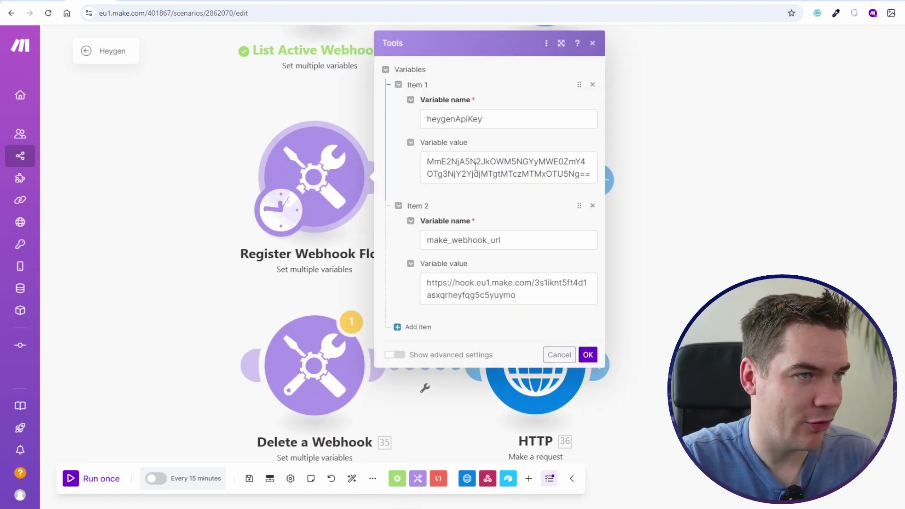
{"action": "left_click", "coordinate": [485, 285]}
{"action": "key", "text": "ctrl+a"}
{"action": "key", "text": "ctrl+c"}
{"action": "key", "text": "BackSpace"}
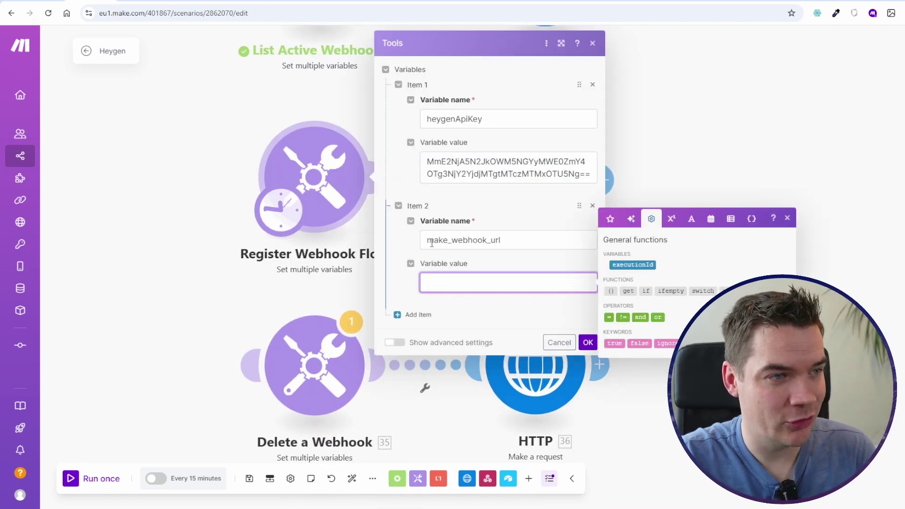
{"action": "key", "text": "ctrl+v"}
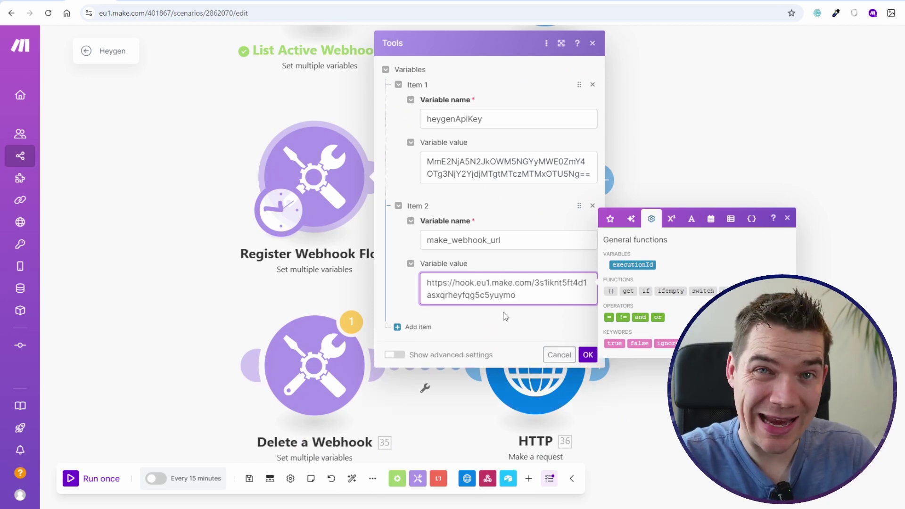
{"action": "left_click", "coordinate": [586, 356]}
Check the Register Webhook Flow's HTTP module URL against HeyGen's Add a Webhook Endpoint reference, including the page's body parameters.
{"action": "left_click", "coordinate": [461, 217]}
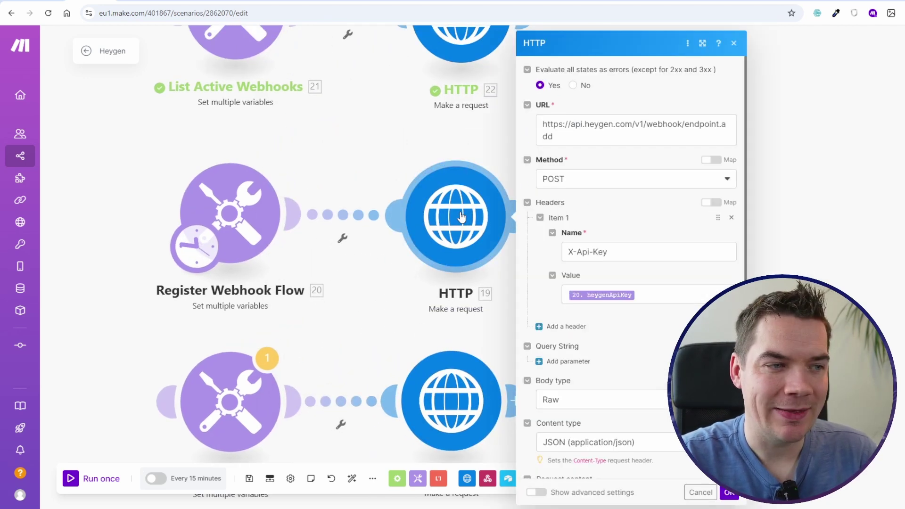
{"action": "left_click_drag", "start_coordinate": [684, 126], "coordinate": [665, 140]}
{"action": "left_click", "coordinate": [140, 1]}
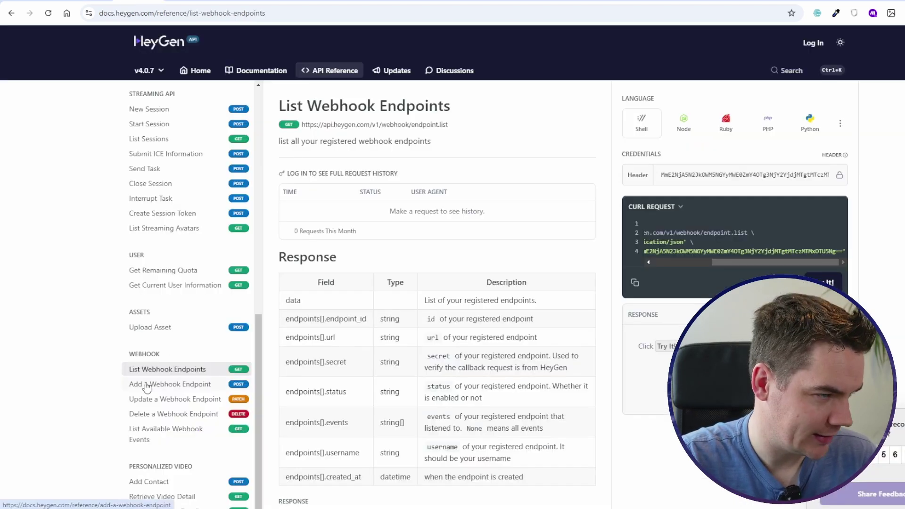
{"action": "left_click", "coordinate": [179, 384]}
{"action": "double_click", "coordinate": [436, 124]}
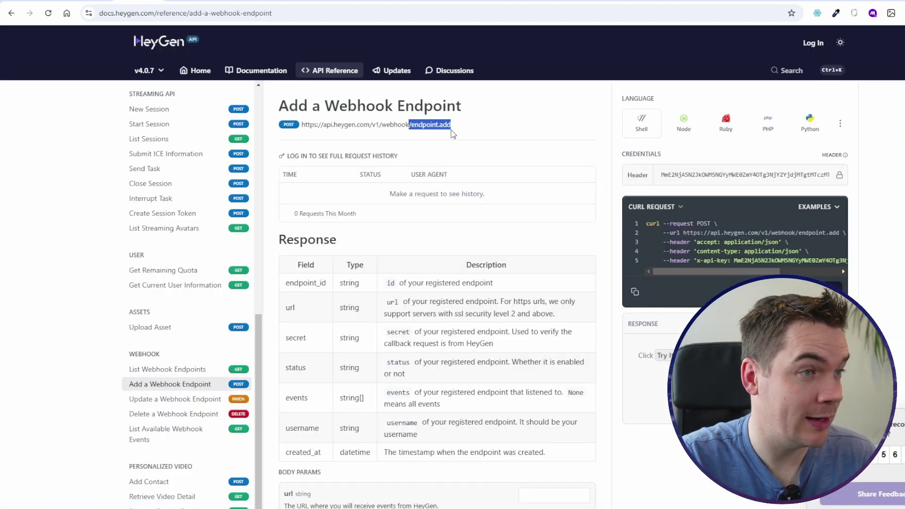
{"action": "left_click", "coordinate": [431, 166]}
{"action": "scroll", "coordinate": [447, 224], "scroll_direction": "down", "scroll_amount": 2}
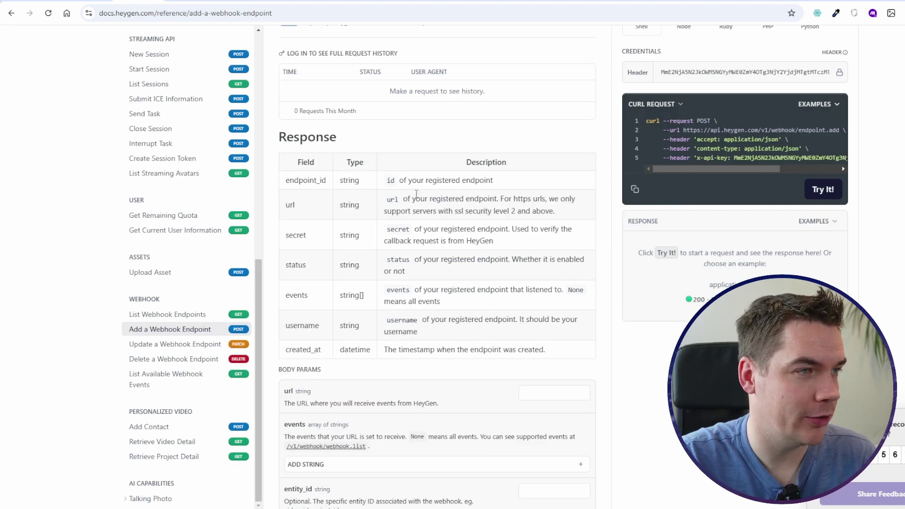
{"action": "scroll", "coordinate": [430, 197], "scroll_direction": "up", "scroll_amount": 2}
{"action": "scroll", "coordinate": [417, 196], "scroll_direction": "down", "scroll_amount": 6}
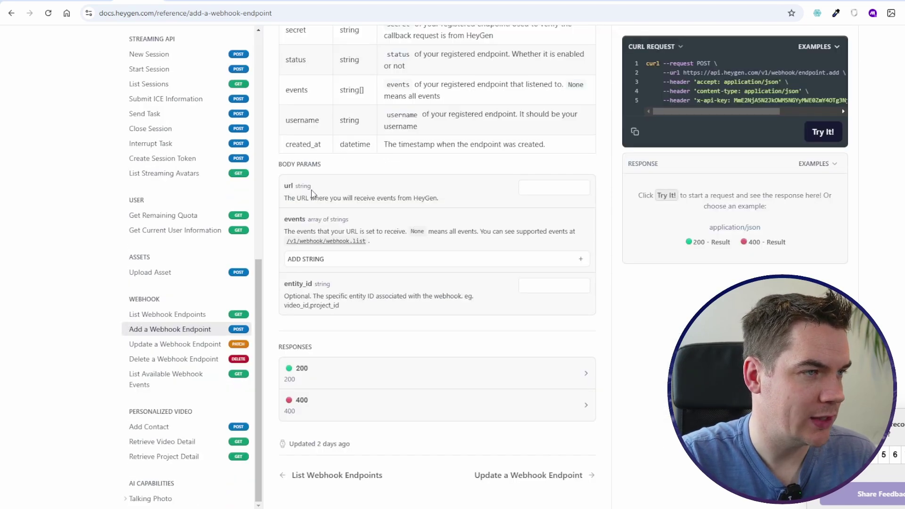
{"action": "left_click", "coordinate": [537, 188]}
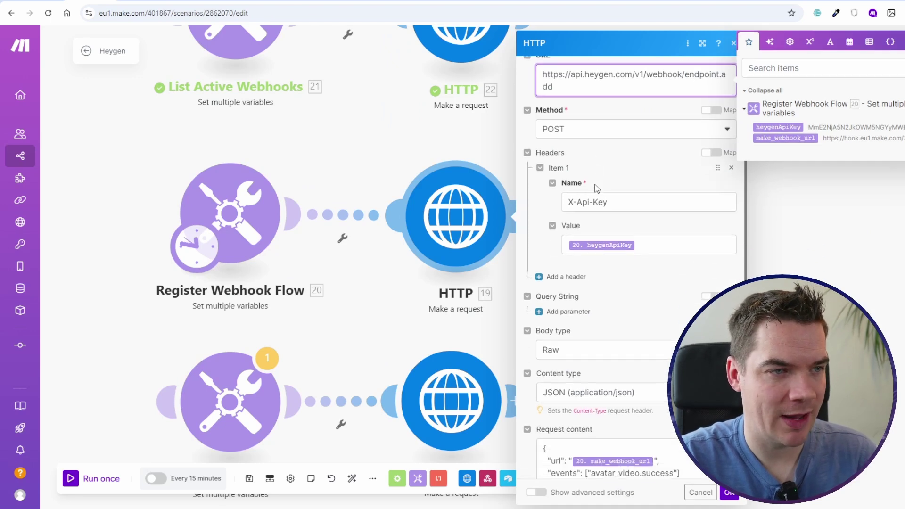
Review the HTTP module's request content, checking the url mapping to make_webhook_url and the avatar_video.success event against HeyGen's reference.
{"action": "scroll", "coordinate": [589, 198], "scroll_direction": "down", "scroll_amount": 1}
{"action": "scroll", "coordinate": [618, 282], "scroll_direction": "down", "scroll_amount": 2}
{"action": "left_click", "coordinate": [584, 350]}
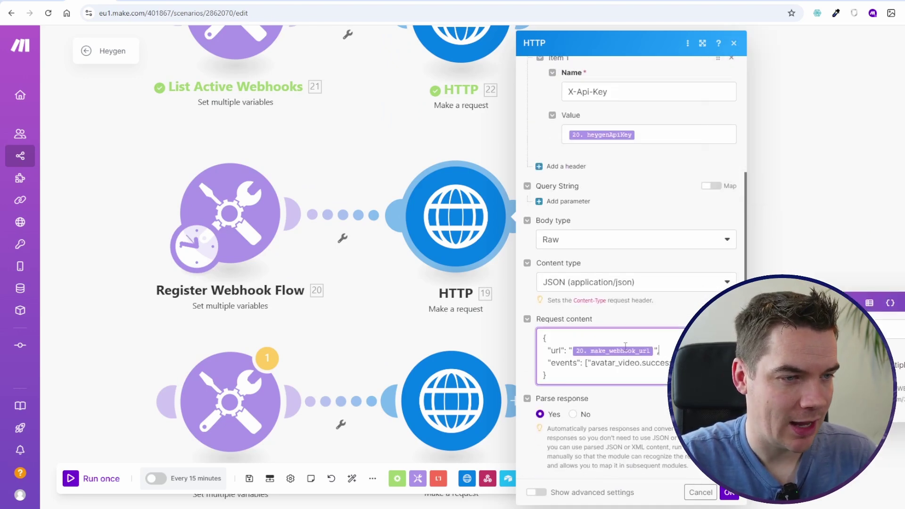
{"action": "left_click", "coordinate": [268, 215]}
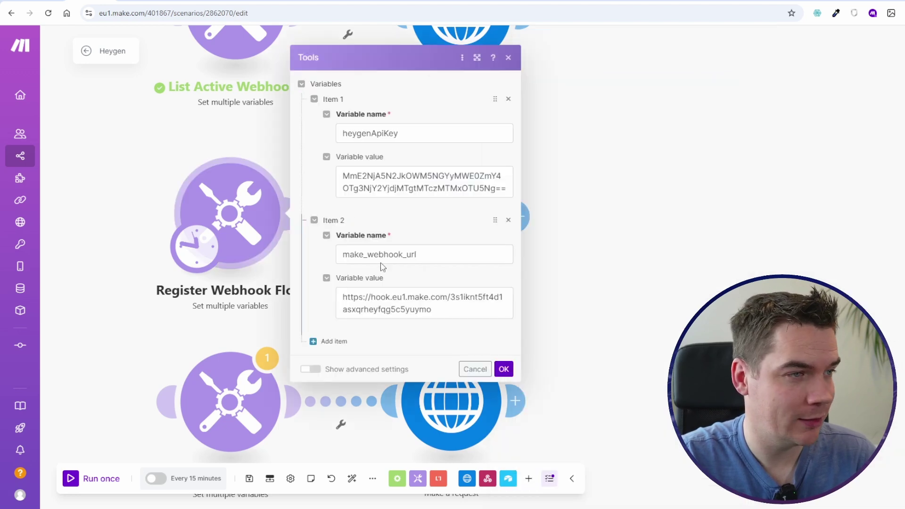
{"action": "left_click", "coordinate": [603, 269]}
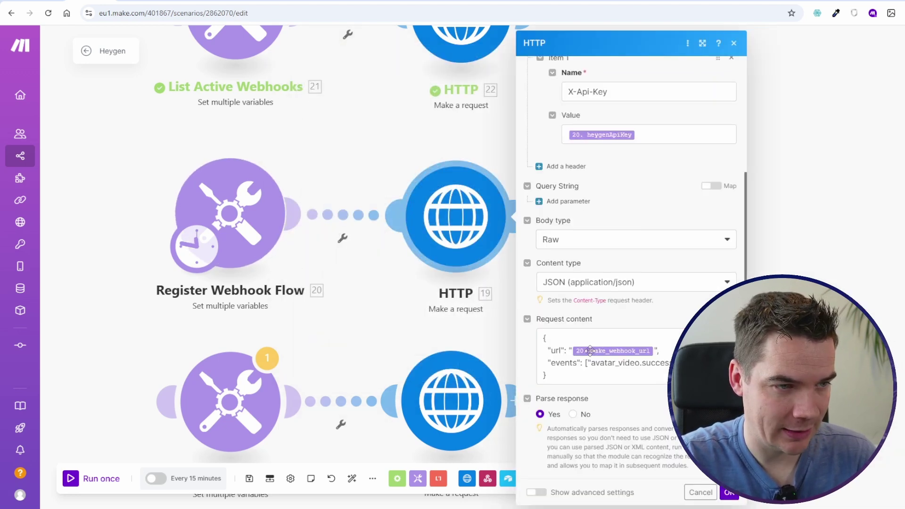
{"action": "double_click", "coordinate": [563, 364]}
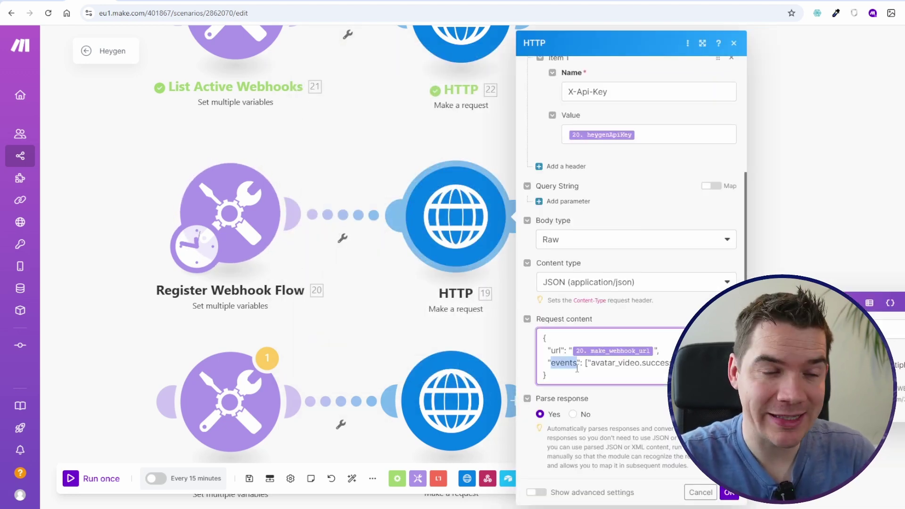
{"action": "double_click", "coordinate": [605, 363]}
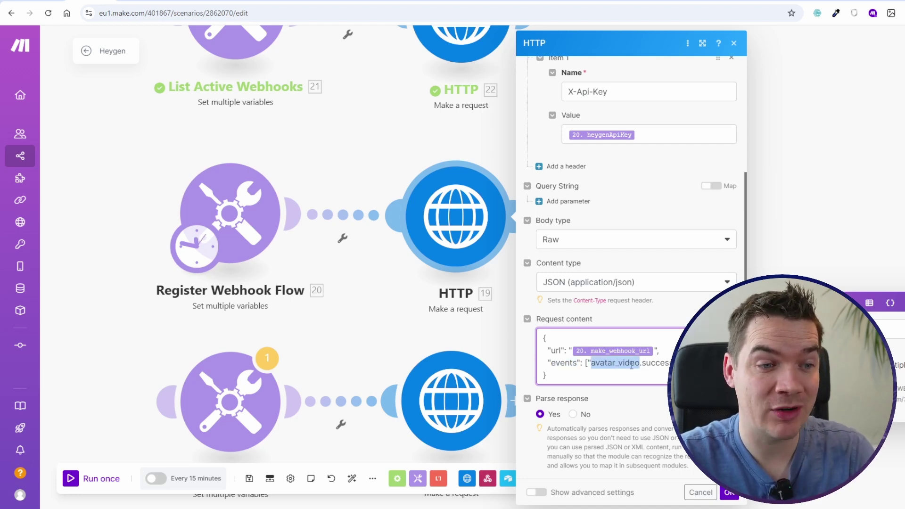
{"action": "key", "text": "BackSpace"}
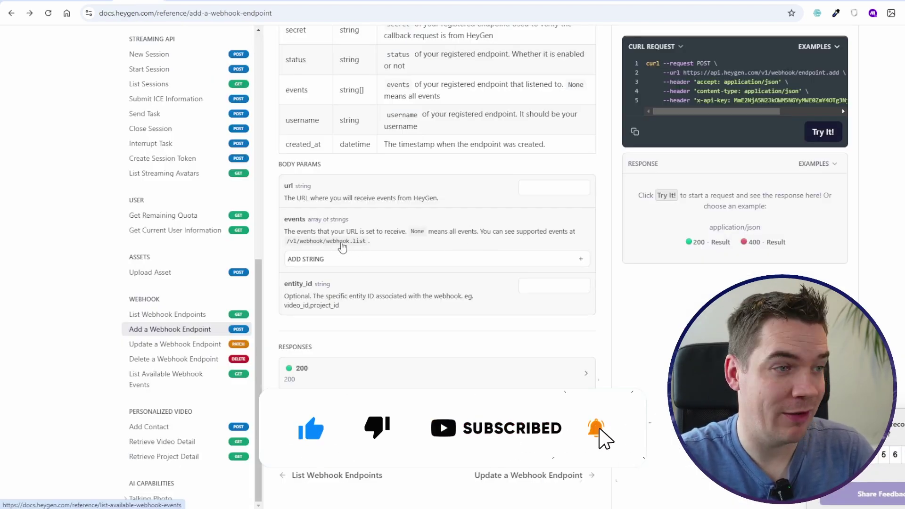
{"action": "left_click", "coordinate": [341, 242]}
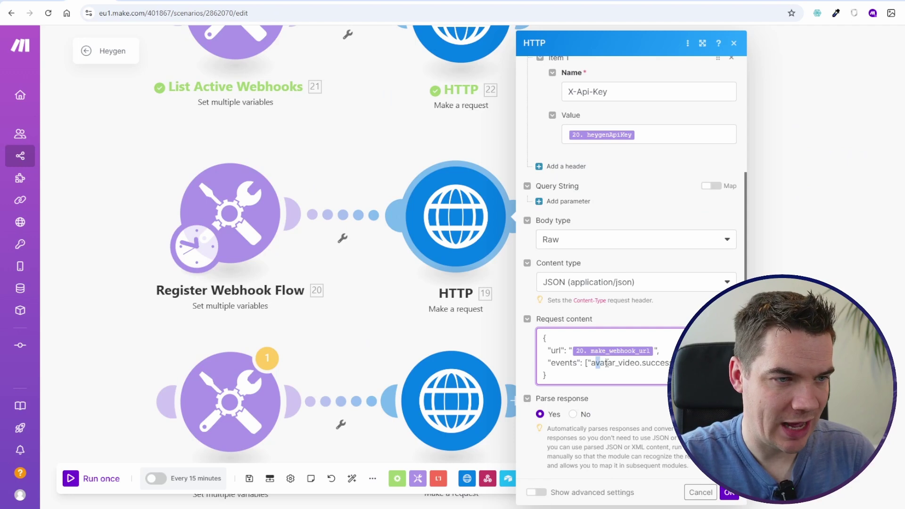
{"action": "left_click", "coordinate": [655, 363]}
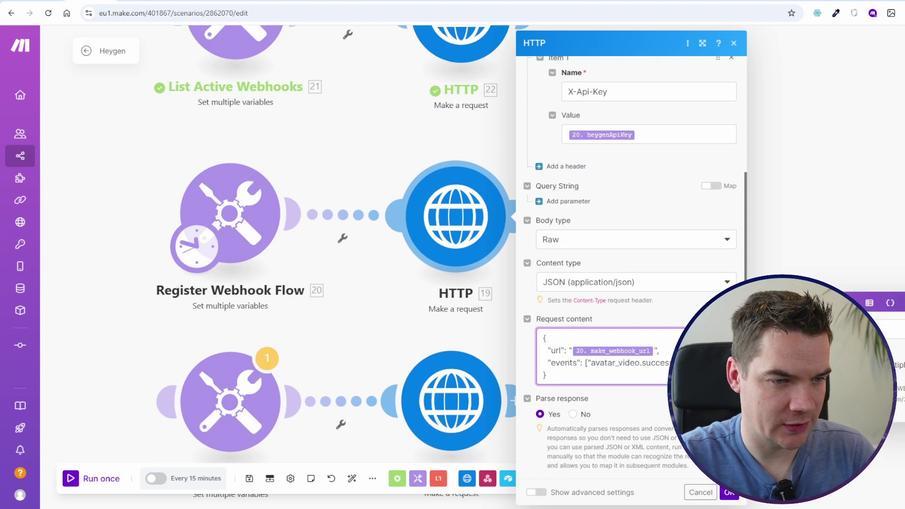
{"action": "left_click", "coordinate": [726, 492]}
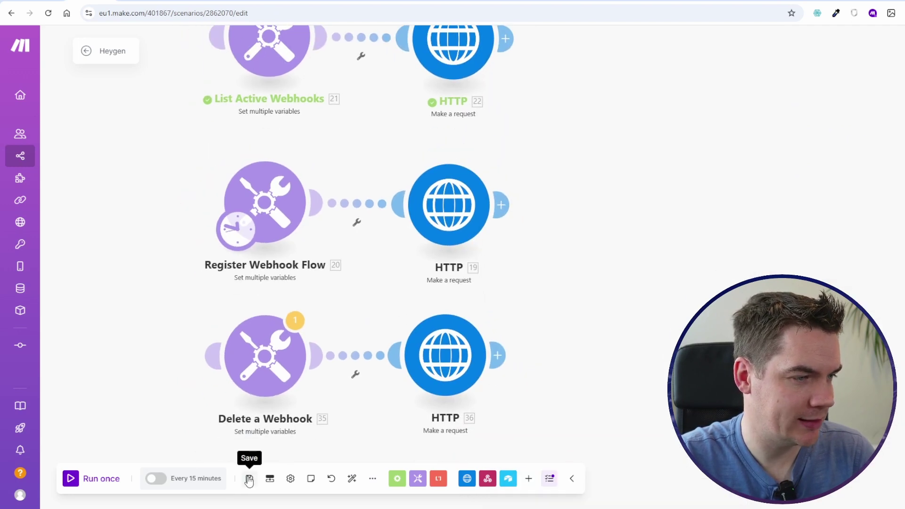
Save the scenario and run the Register Webhook Flow once.
{"action": "left_click", "coordinate": [249, 479]}
{"action": "left_click", "coordinate": [80, 479]}
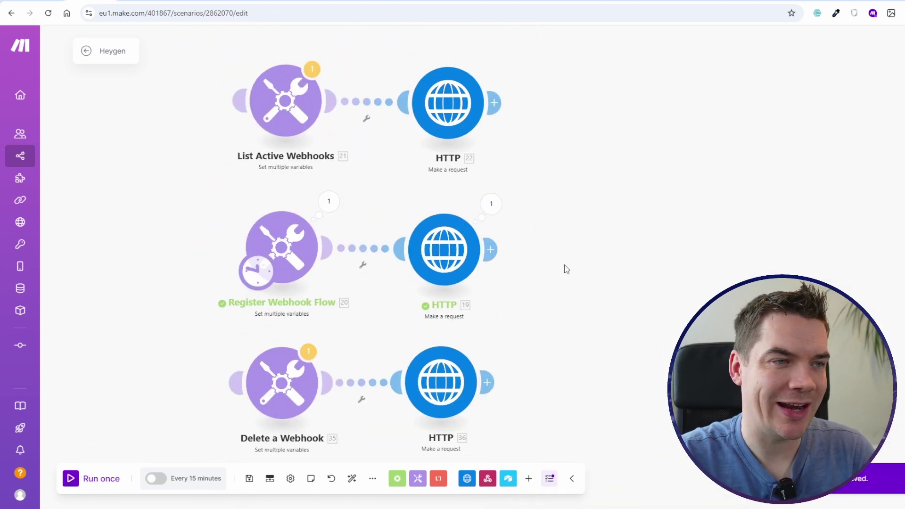
{"action": "left_click_drag", "start_coordinate": [604, 372], "coordinate": [556, 110]}
{"action": "left_click_drag", "start_coordinate": [535, 285], "coordinate": [569, 136]}
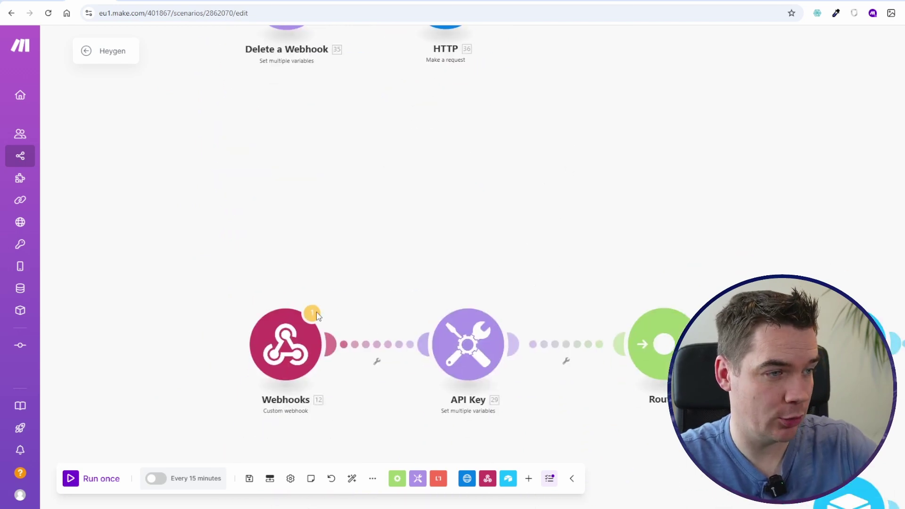
Make List Active Webhooks the scenario's starting module, save the scenario and run the flow once.
{"action": "left_click_drag", "start_coordinate": [501, 198], "coordinate": [529, 420]}
{"action": "scroll", "coordinate": [529, 419], "scroll_direction": "up", "scroll_amount": 5}
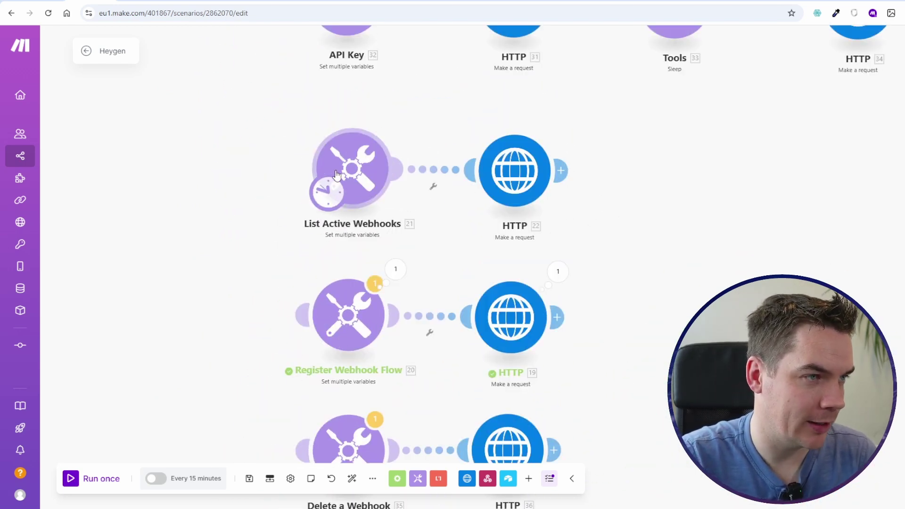
{"action": "left_click", "coordinate": [249, 478]}
{"action": "left_click", "coordinate": [71, 478]}
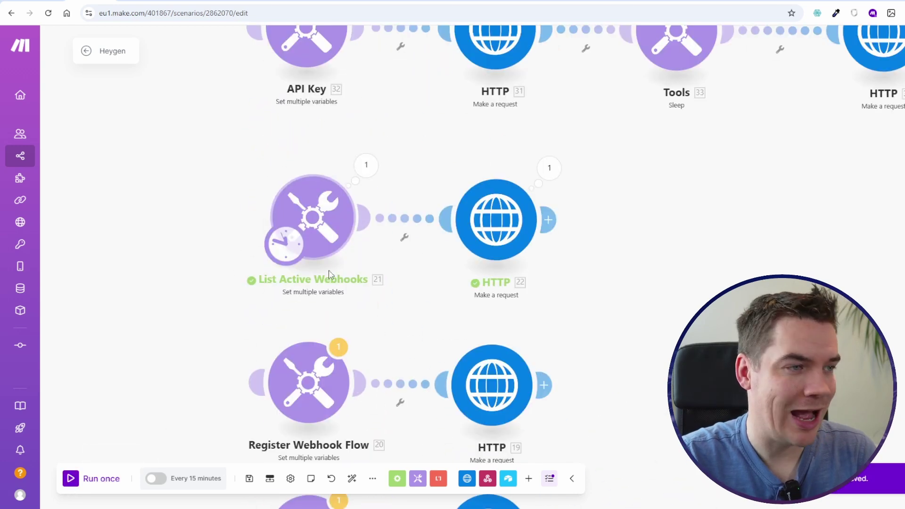
Inspect the List Active Webhooks HTTP output, expanding the returned data to check the registered webhook's URL and details.
{"action": "left_click", "coordinate": [549, 169]}
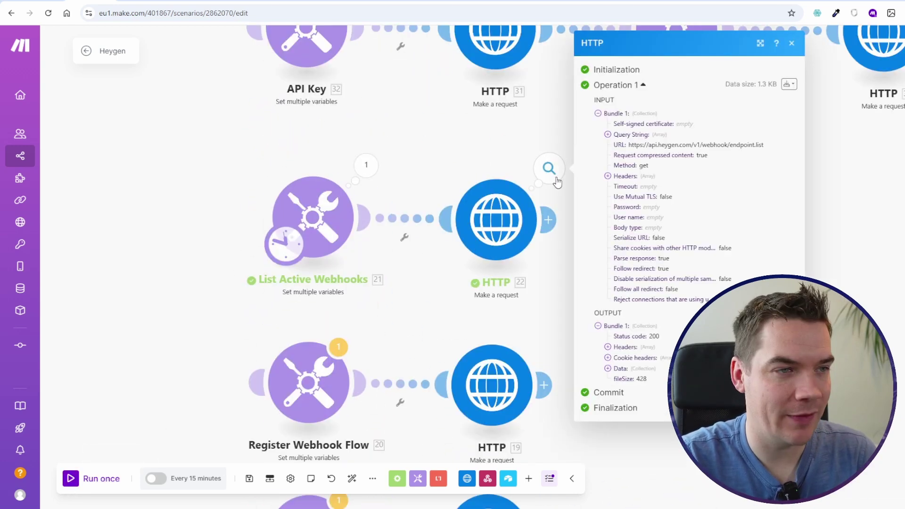
{"action": "left_click", "coordinate": [621, 368]}
{"action": "left_click", "coordinate": [631, 389]}
{"action": "left_click", "coordinate": [635, 400]}
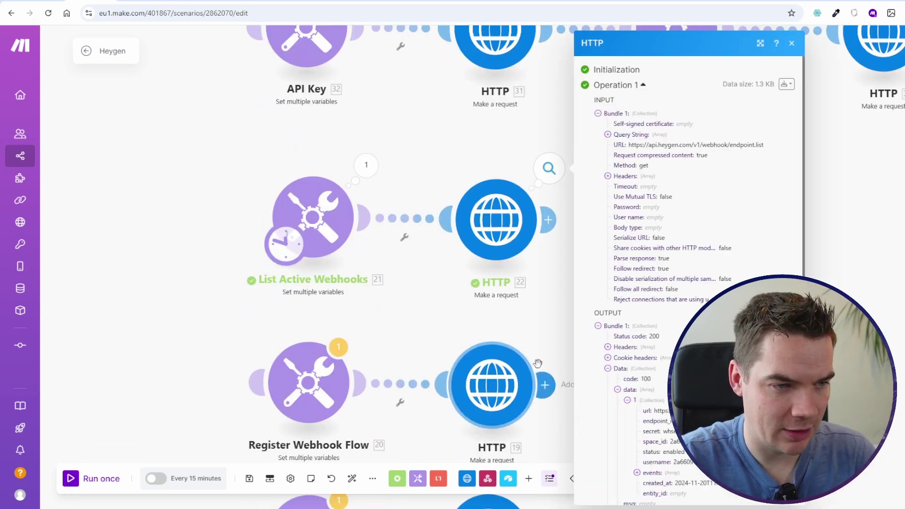
{"action": "scroll", "coordinate": [474, 381], "scroll_direction": "down", "scroll_amount": 2}
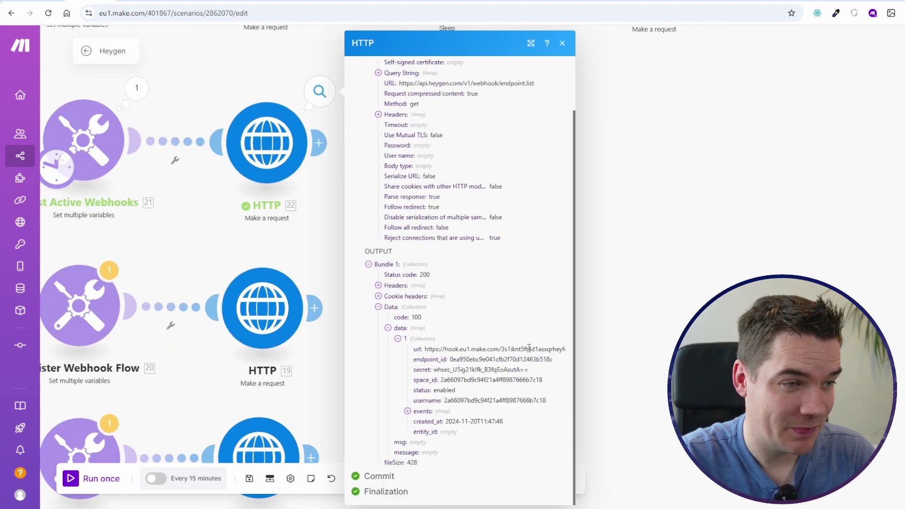
{"action": "left_click_drag", "start_coordinate": [520, 350], "coordinate": [575, 358]}
{"action": "left_click", "coordinate": [509, 352]}
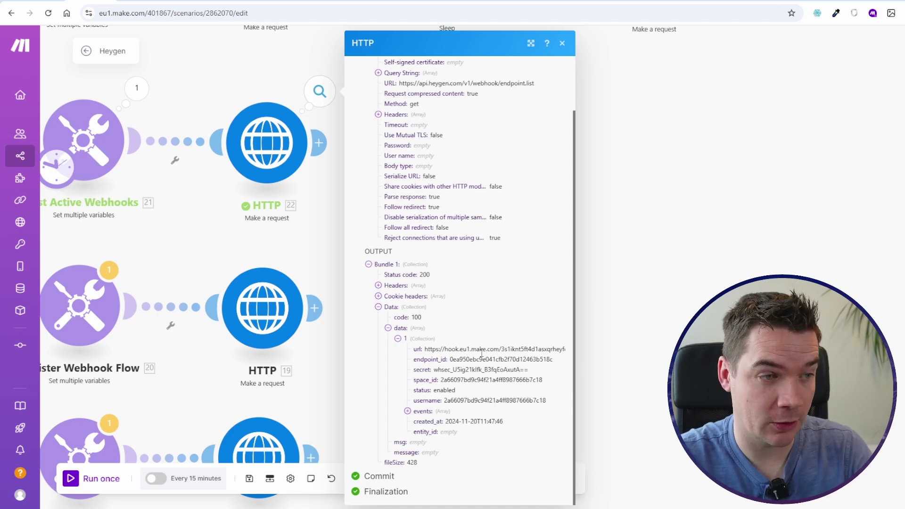
{"action": "left_click", "coordinate": [640, 245]}
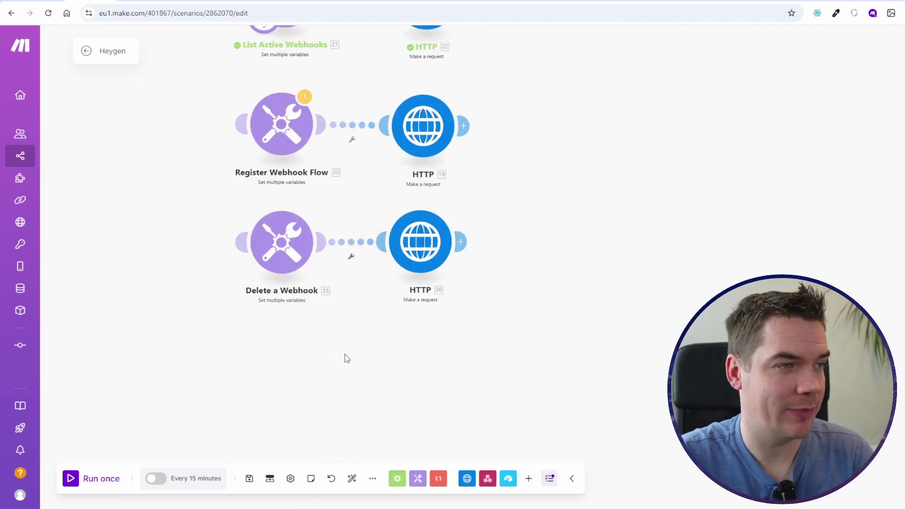
Make Delete a Webhook the starting module and check the endpoint_id in its HTTP module's delete request URL.
{"action": "left_click_drag", "start_coordinate": [347, 359], "coordinate": [370, 444]}
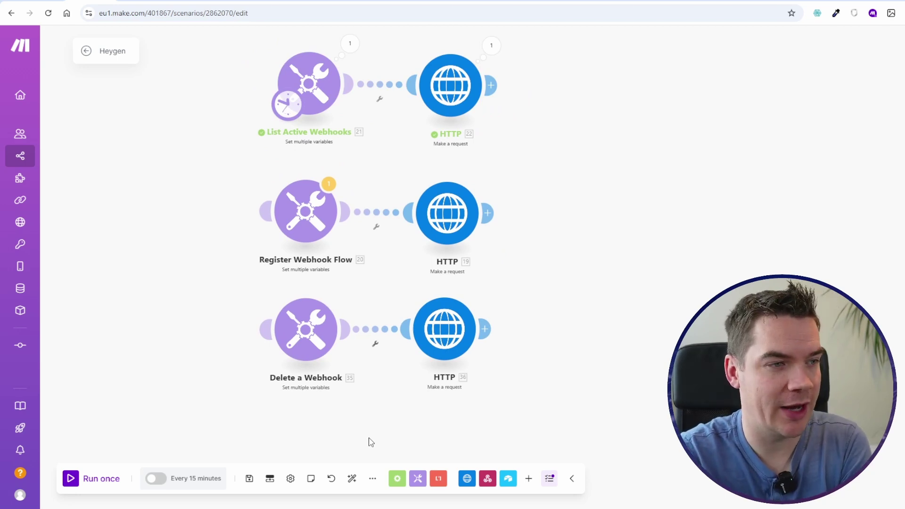
{"action": "scroll", "coordinate": [306, 330], "scroll_direction": "up", "scroll_amount": 2}
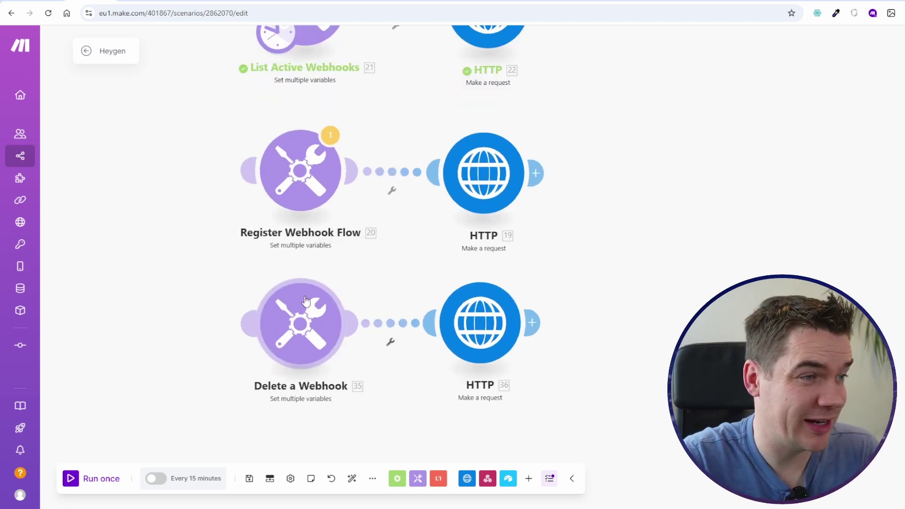
{"action": "left_click", "coordinate": [305, 329]}
{"action": "left_click", "coordinate": [646, 305]}
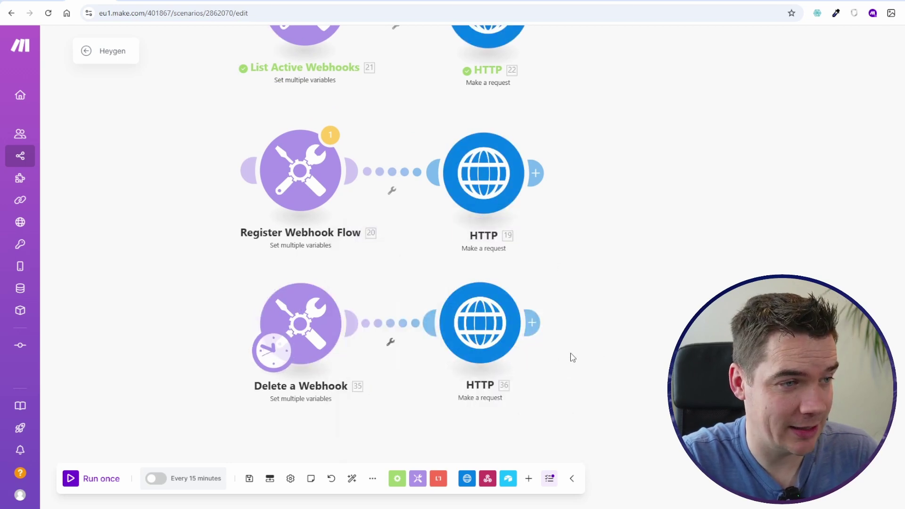
{"action": "scroll", "coordinate": [569, 354], "scroll_direction": "up", "scroll_amount": 2}
{"action": "left_click_drag", "start_coordinate": [566, 345], "coordinate": [516, 327]}
{"action": "left_click", "coordinate": [420, 289]}
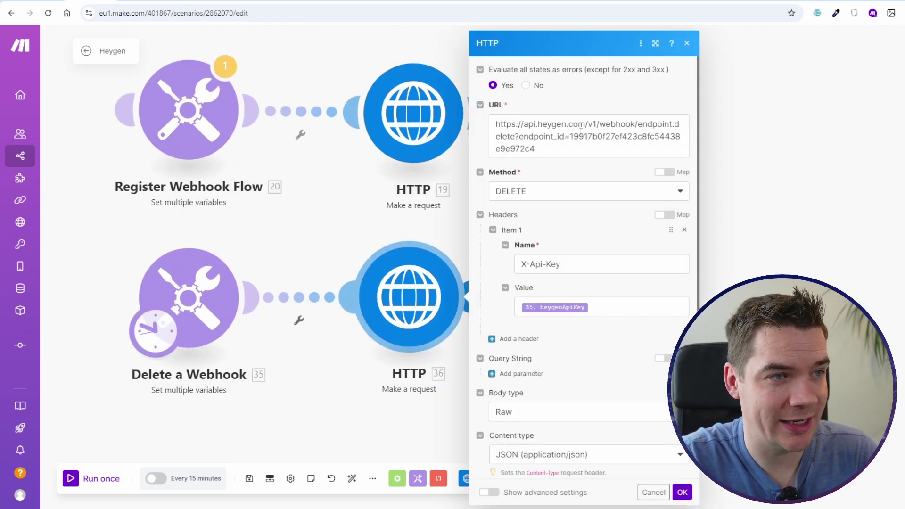
{"action": "left_click", "coordinate": [540, 125]}
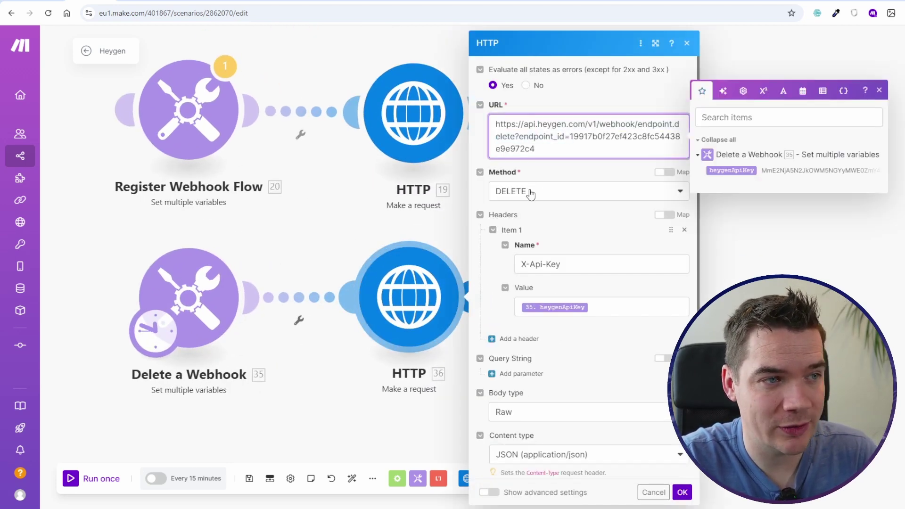
{"action": "left_click_drag", "start_coordinate": [571, 135], "coordinate": [557, 151]}
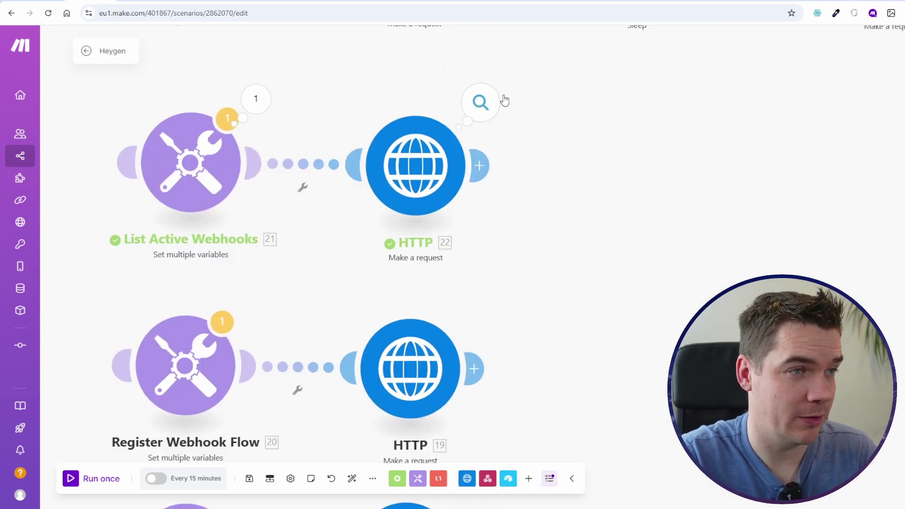
Find the endpoint_id in the List Active Webhooks HTTP output and the matching value in the Delete a Webhook request URL.
{"action": "left_click", "coordinate": [481, 101]}
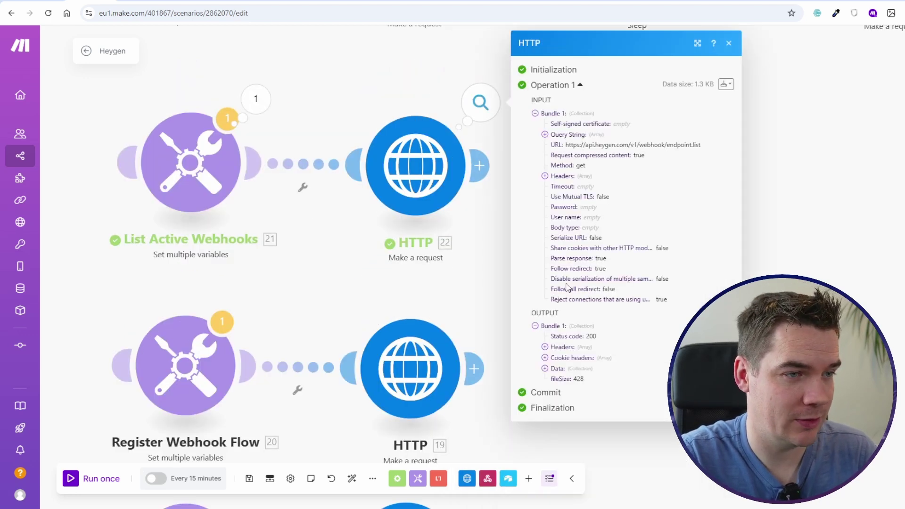
{"action": "left_click", "coordinate": [545, 369]}
{"action": "left_click", "coordinate": [564, 400]}
{"action": "scroll", "coordinate": [599, 430], "scroll_direction": "down", "scroll_amount": 2}
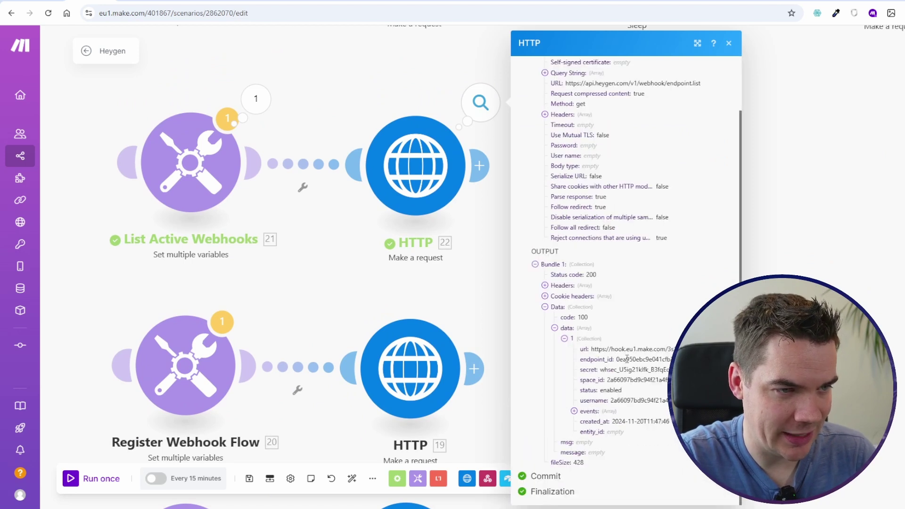
{"action": "double_click", "coordinate": [656, 359]}
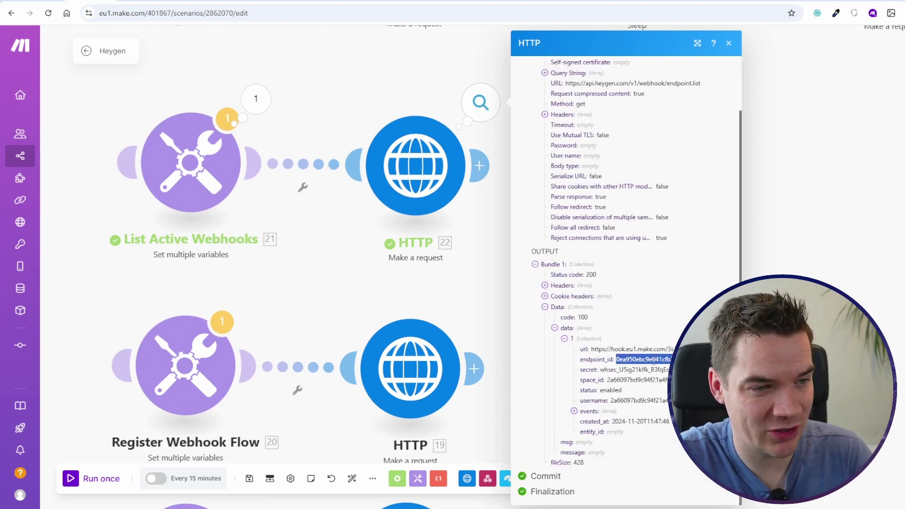
{"action": "left_click_drag", "start_coordinate": [781, 387], "coordinate": [755, 97]}
{"action": "left_click", "coordinate": [443, 264]}
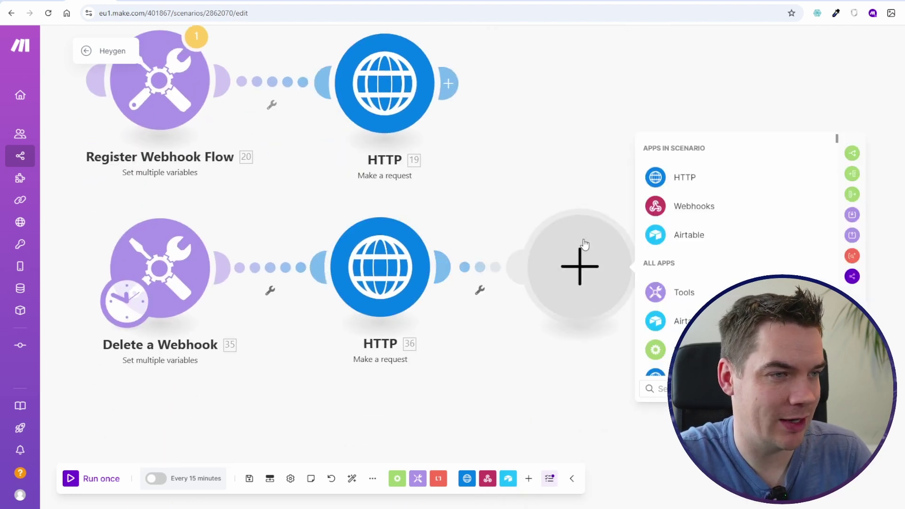
{"action": "left_click", "coordinate": [414, 270]}
{"action": "double_click", "coordinate": [542, 137]}
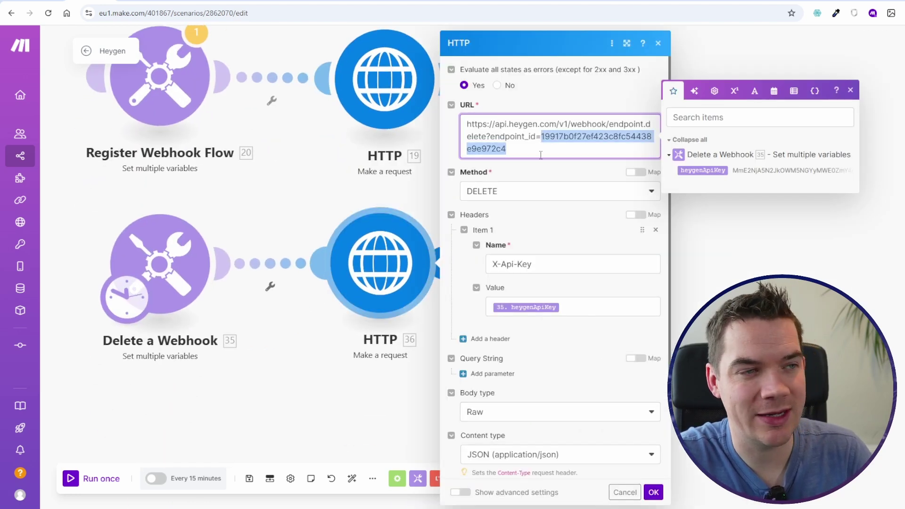
{"action": "left_click", "coordinate": [323, 323]}
Make the custom Webhooks module the scenario's starting module.
{"action": "scroll", "coordinate": [319, 397], "scroll_direction": "down", "scroll_amount": 4}
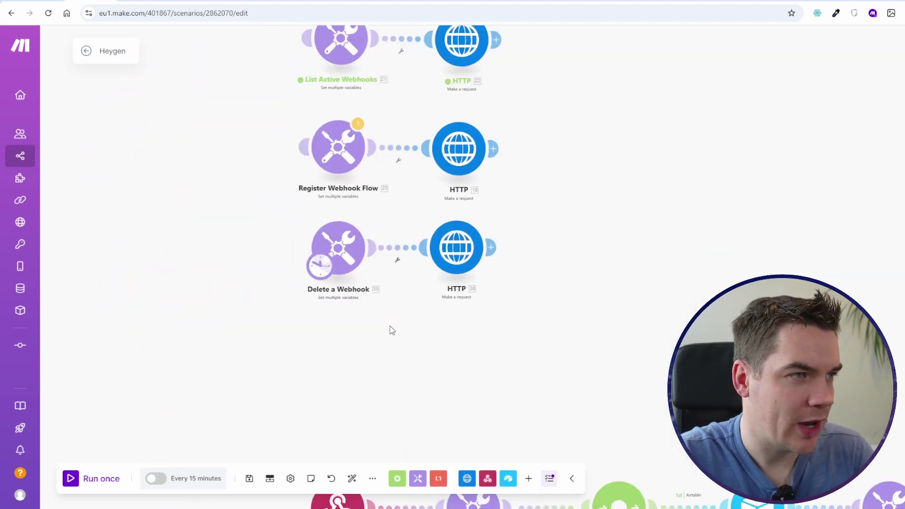
{"action": "scroll", "coordinate": [389, 326], "scroll_direction": "down", "scroll_amount": 3}
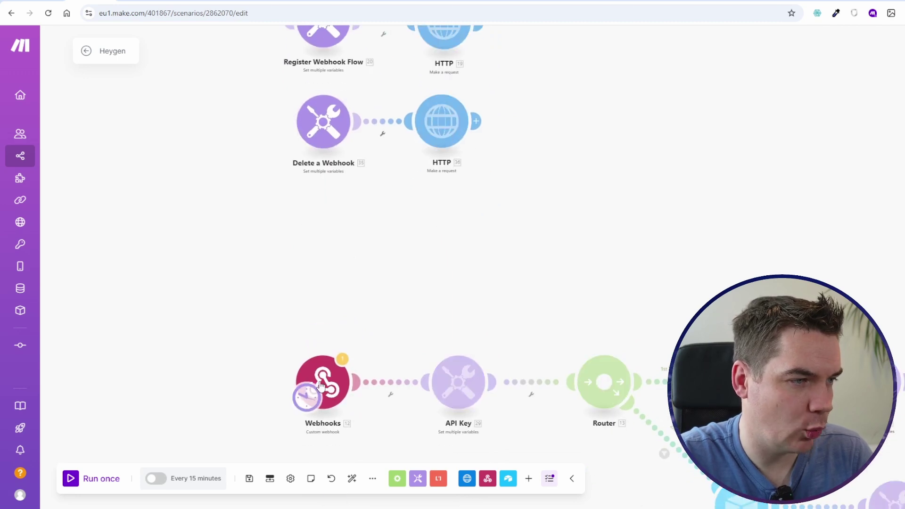
{"action": "left_click_drag", "start_coordinate": [321, 385], "coordinate": [322, 384]}
{"action": "left_click_drag", "start_coordinate": [435, 311], "coordinate": [521, 163]}
{"action": "scroll", "coordinate": [527, 170], "scroll_direction": "up", "scroll_amount": 3}
{"action": "left_click_drag", "start_coordinate": [540, 183], "coordinate": [464, 106]}
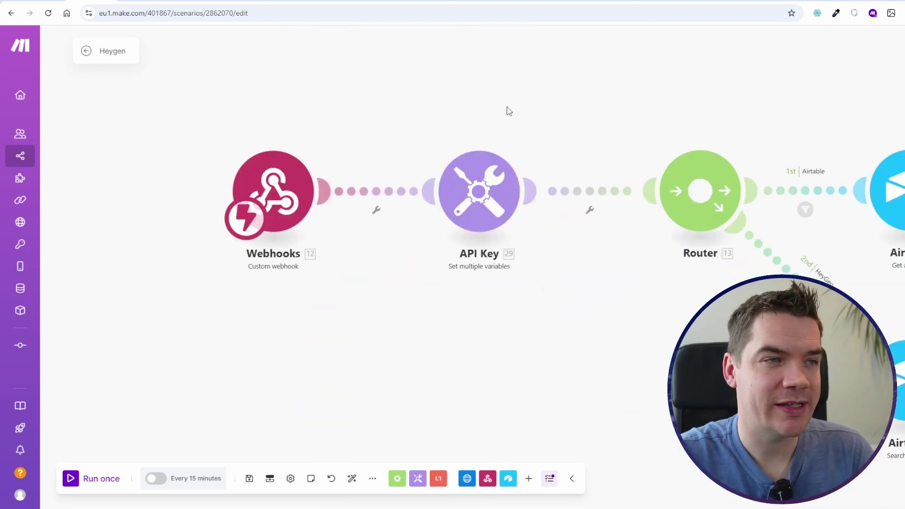
Switch to Airtable and add an Avatar Videos record with the script "Hello Youtube - Welcome to my video".
{"action": "left_click", "coordinate": [140, 0]}
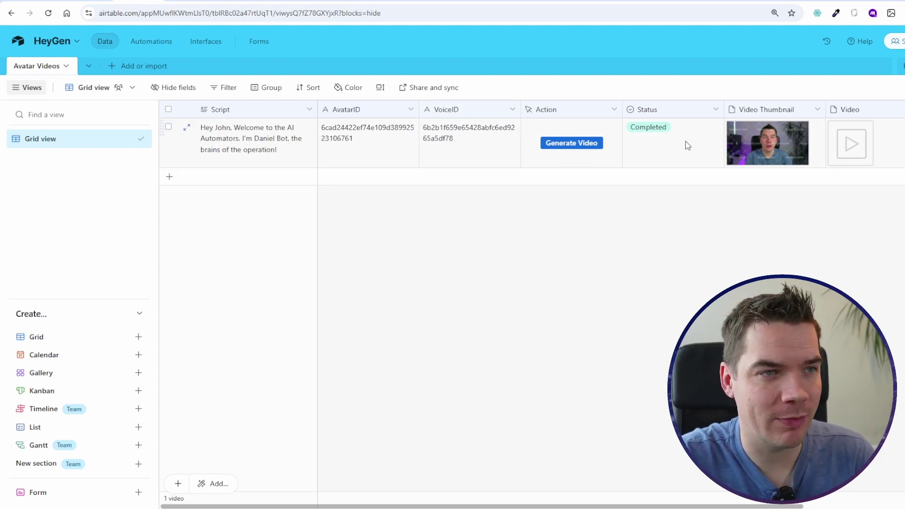
{"action": "scroll", "coordinate": [664, 146], "scroll_direction": "right", "scroll_amount": 5}
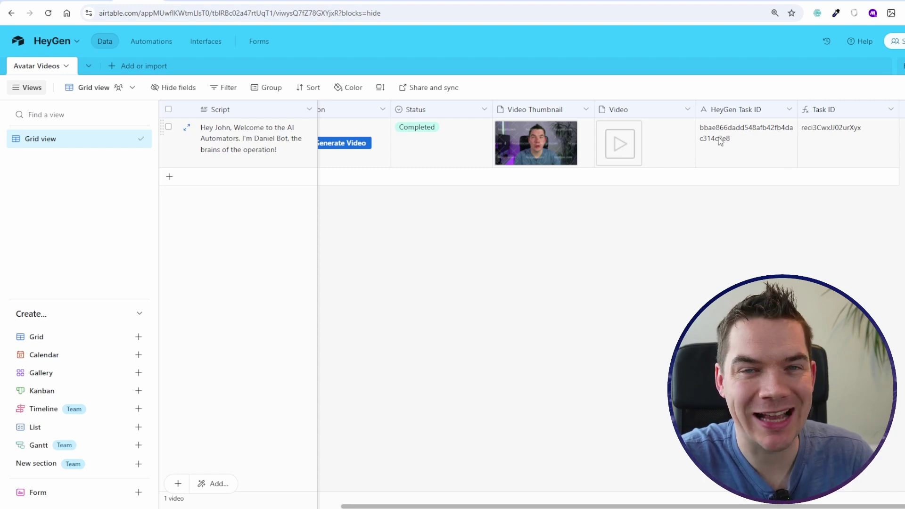
{"action": "scroll", "coordinate": [479, 158], "scroll_direction": "left", "scroll_amount": 5}
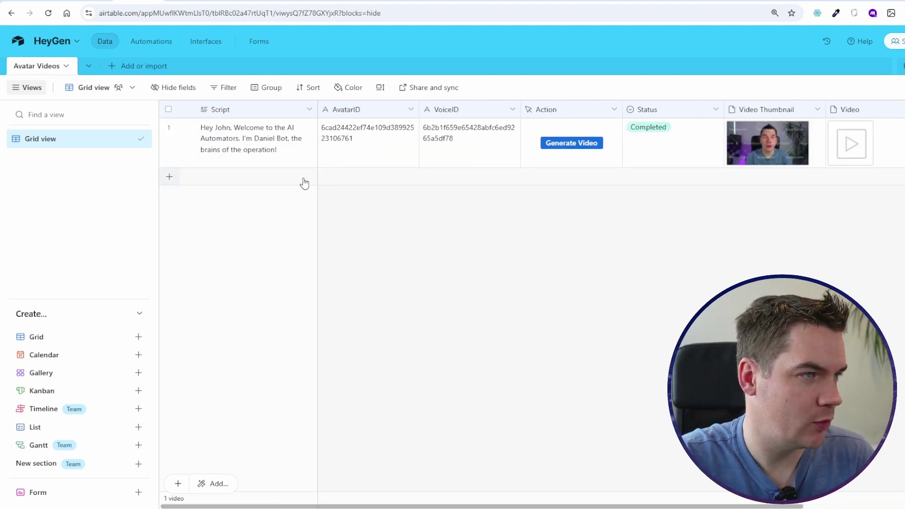
{"action": "left_click", "coordinate": [191, 182]}
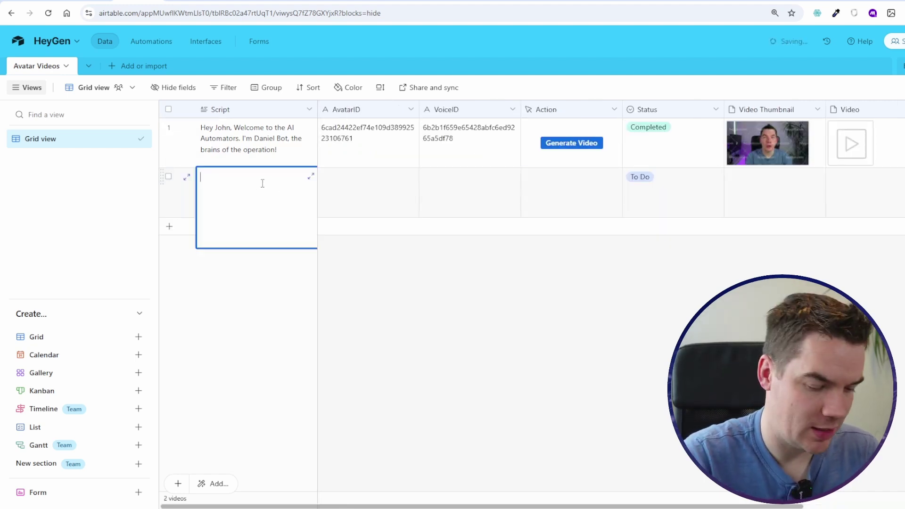
{"action": "type", "text": "Hello Youtube - Welcome to my"}
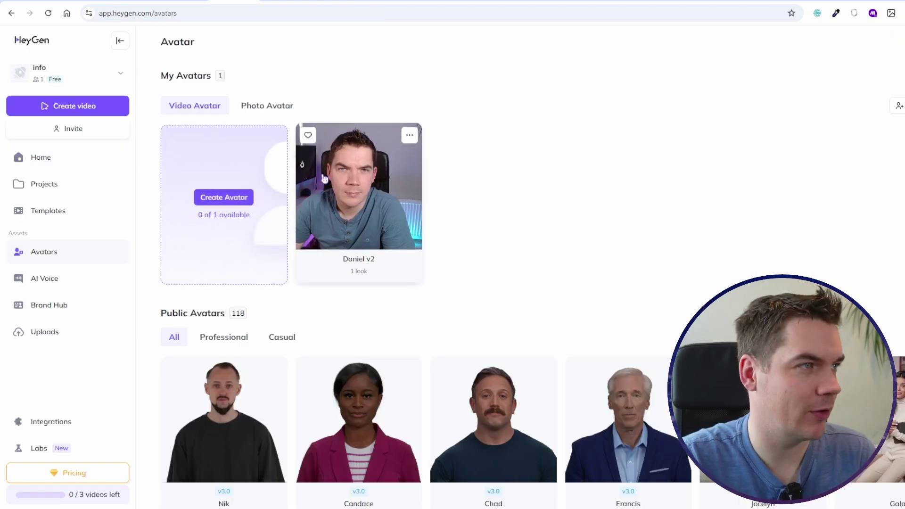
Switch to HeyGen and copy the look ID of the custom video avatar.
{"action": "left_click", "coordinate": [399, 148]}
{"action": "left_click", "coordinate": [462, 137]}
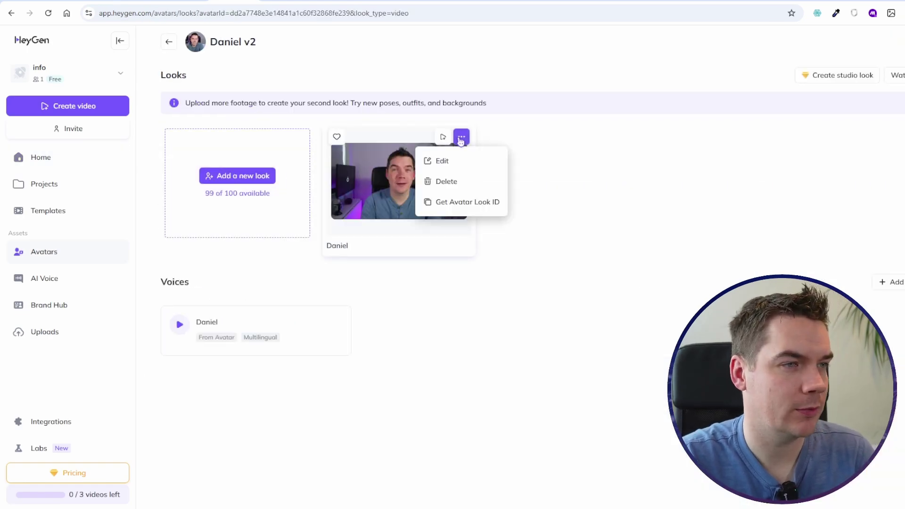
{"action": "left_click", "coordinate": [457, 203]}
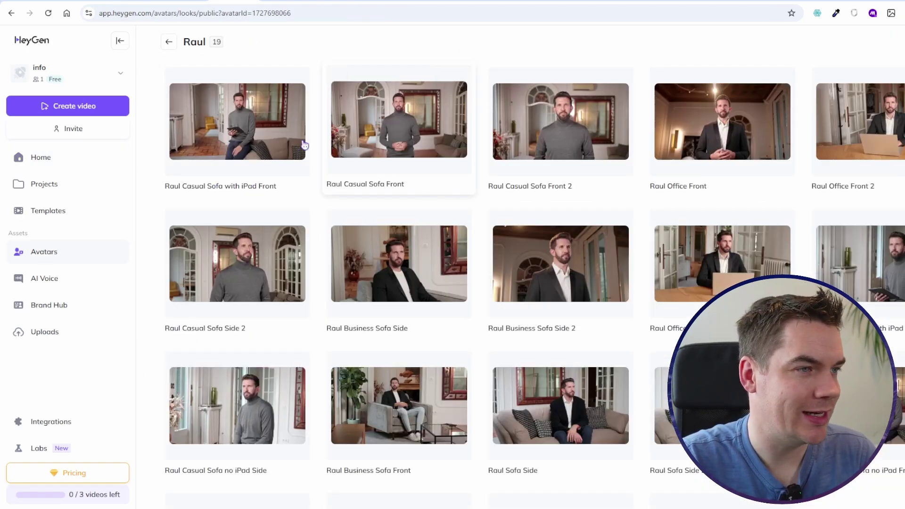
Copy the look ID of Raul Casual Sofa with iPad Front and paste it as the new Airtable record's AvatarID.
{"action": "left_click", "coordinate": [300, 76]}
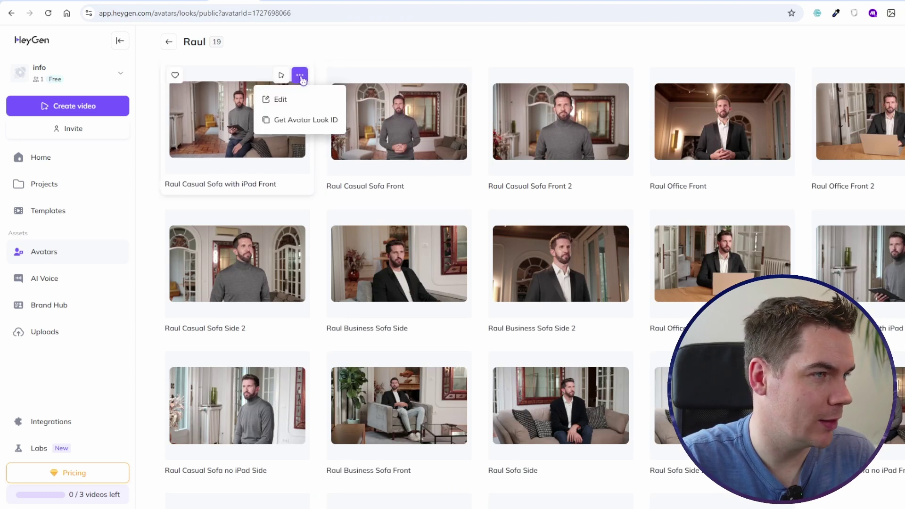
{"action": "left_click", "coordinate": [293, 120]}
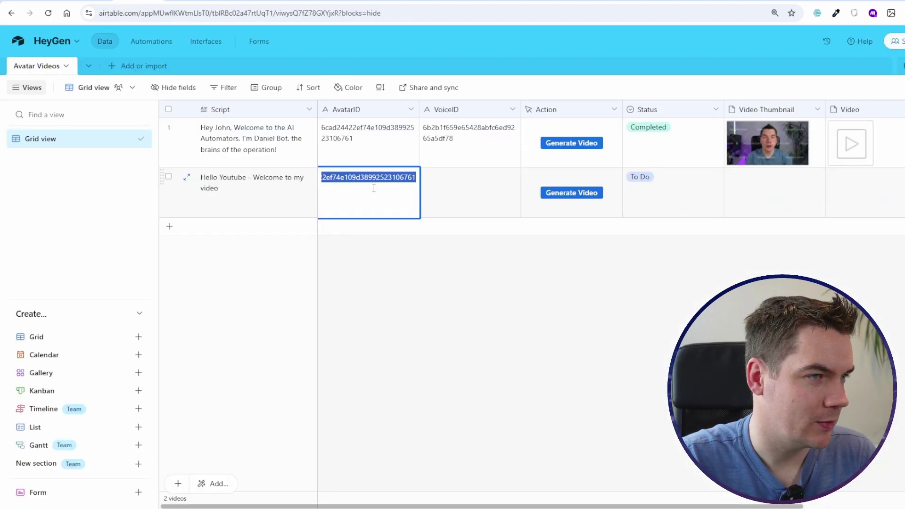
{"action": "left_click", "coordinate": [395, 260]}
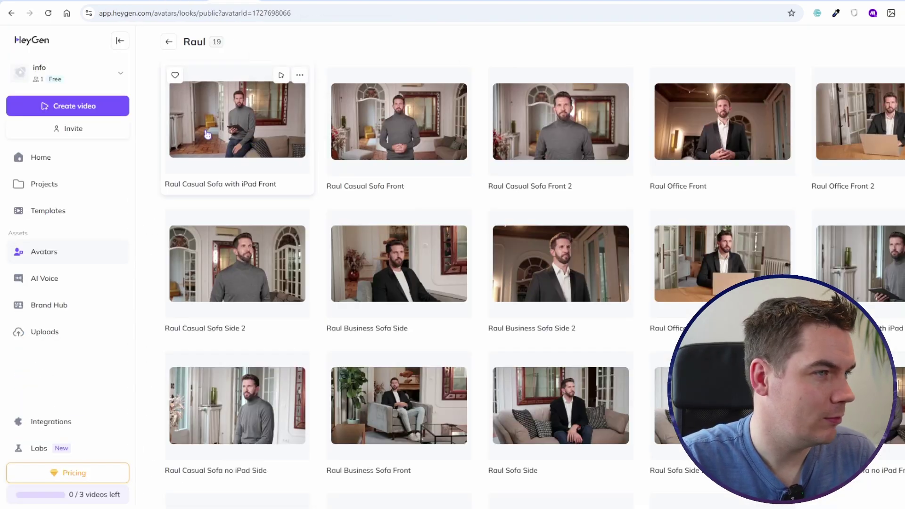
Copy the voice ID of Onyx from the HeyGen voice library and paste it as the new Airtable record's VoiceID.
{"action": "left_click", "coordinate": [95, 280]}
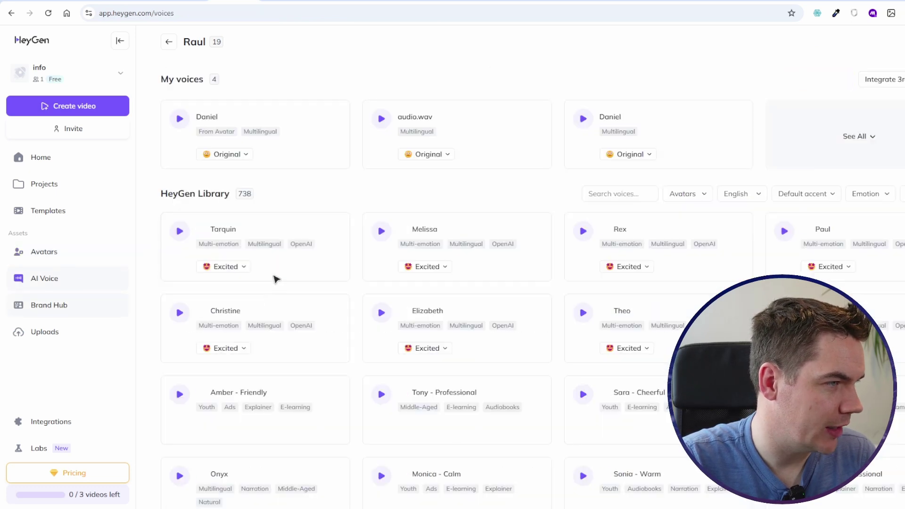
{"action": "scroll", "coordinate": [236, 306], "scroll_direction": "down", "scroll_amount": 3}
{"action": "left_click", "coordinate": [179, 321]}
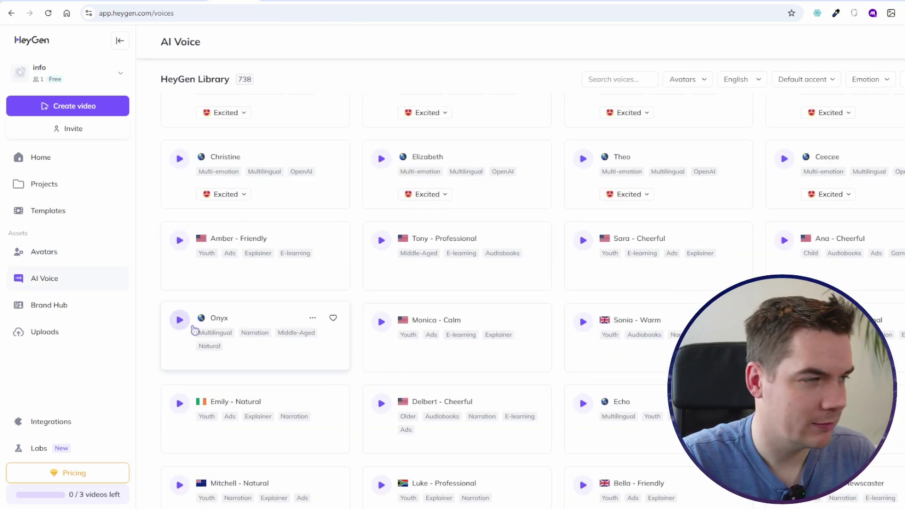
{"action": "left_click", "coordinate": [312, 319]}
{"action": "left_click", "coordinate": [316, 342]}
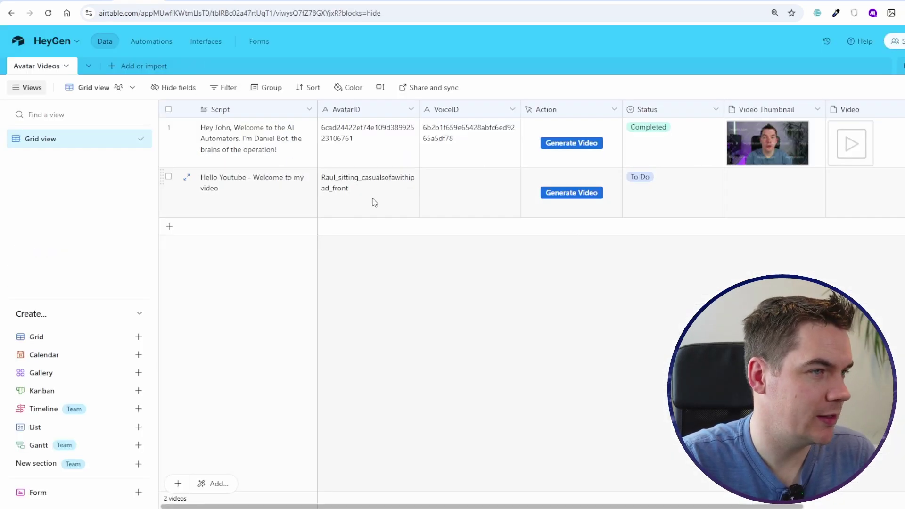
{"action": "double_click", "coordinate": [459, 193]}
{"action": "key", "text": "ctrl+v"}
{"action": "left_click", "coordinate": [503, 276]}
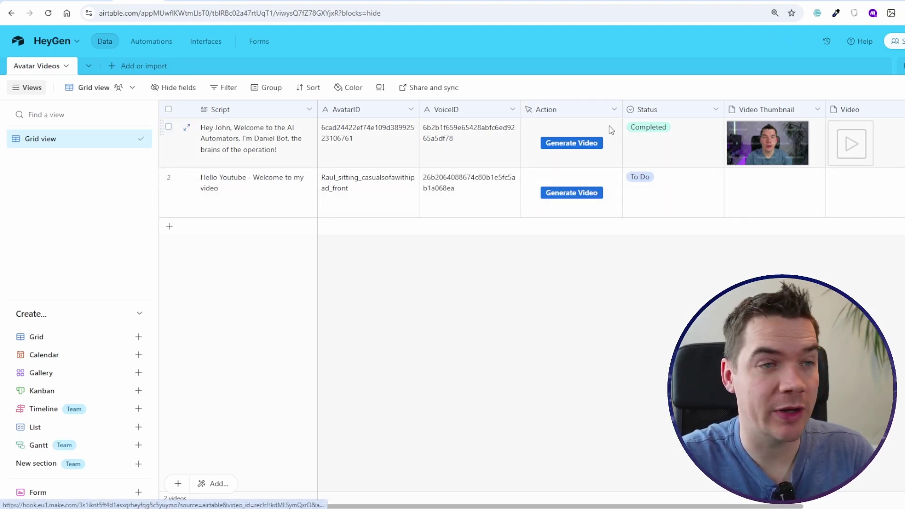
Inspect the Generate Video button's URL formula in Airtable, comparing its webhook address with the Make webhook and checking its source, video_id and action parameters.
{"action": "left_click", "coordinate": [614, 110]}
{"action": "left_click", "coordinate": [589, 136]}
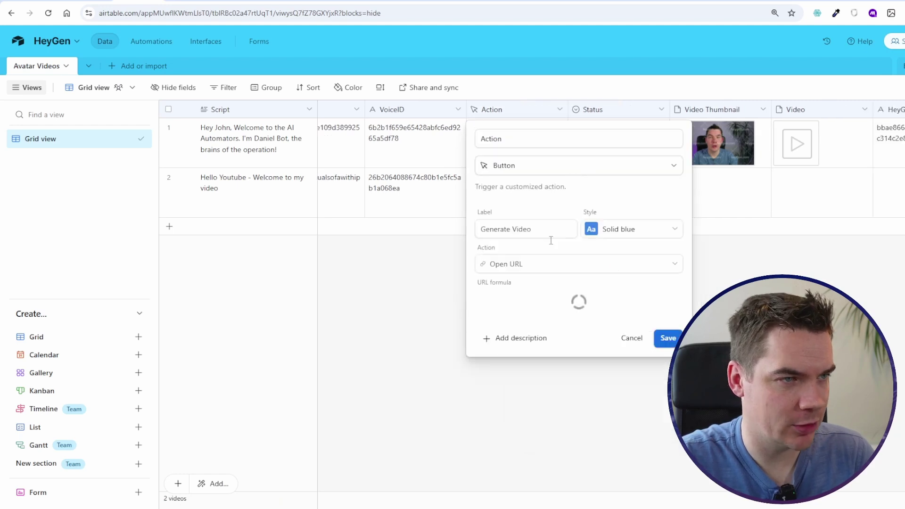
{"action": "left_click_drag", "start_coordinate": [502, 301], "coordinate": [628, 311]}
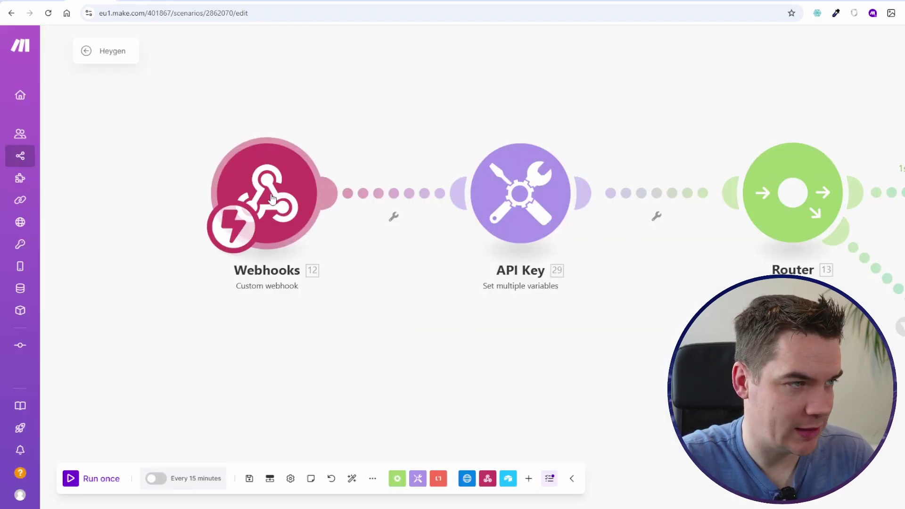
{"action": "left_click", "coordinate": [271, 199]}
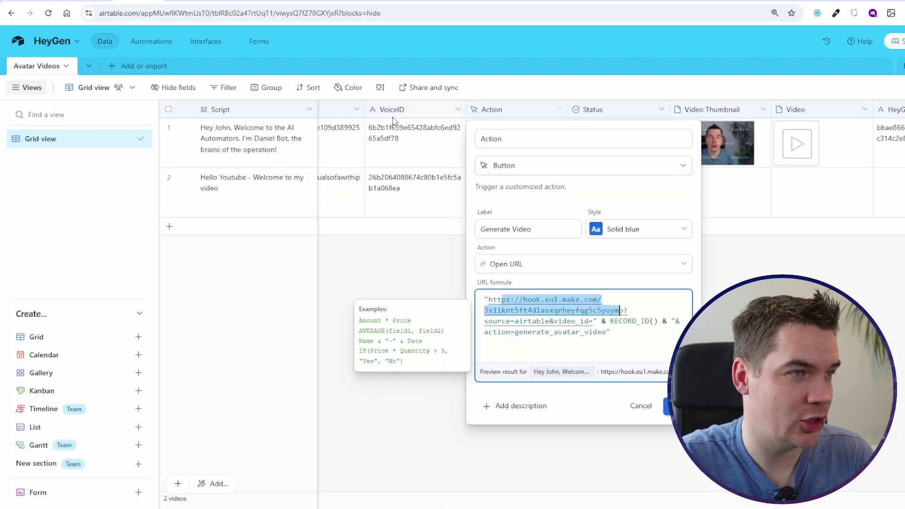
{"action": "left_click_drag", "start_coordinate": [485, 321], "coordinate": [661, 327]}
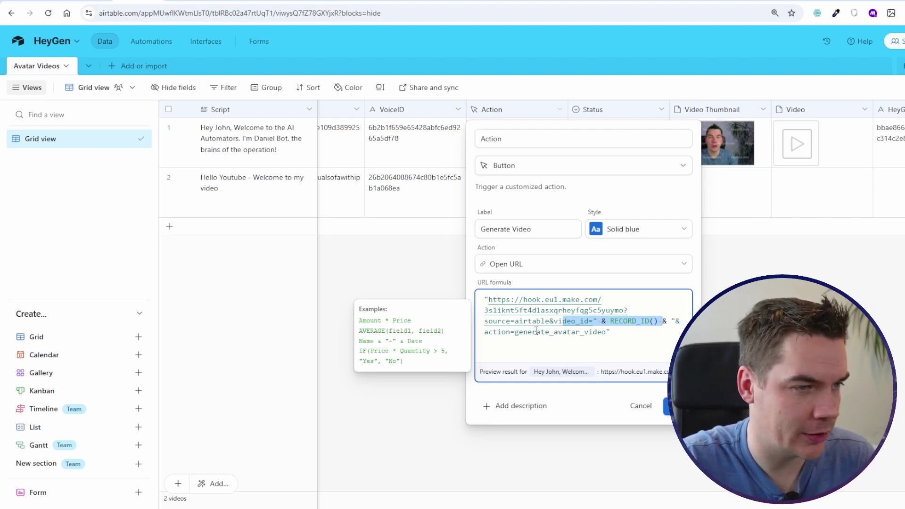
{"action": "left_click", "coordinate": [577, 332]}
{"action": "double_click", "coordinate": [502, 329]}
{"action": "double_click", "coordinate": [559, 324]}
{"action": "double_click", "coordinate": [579, 332]}
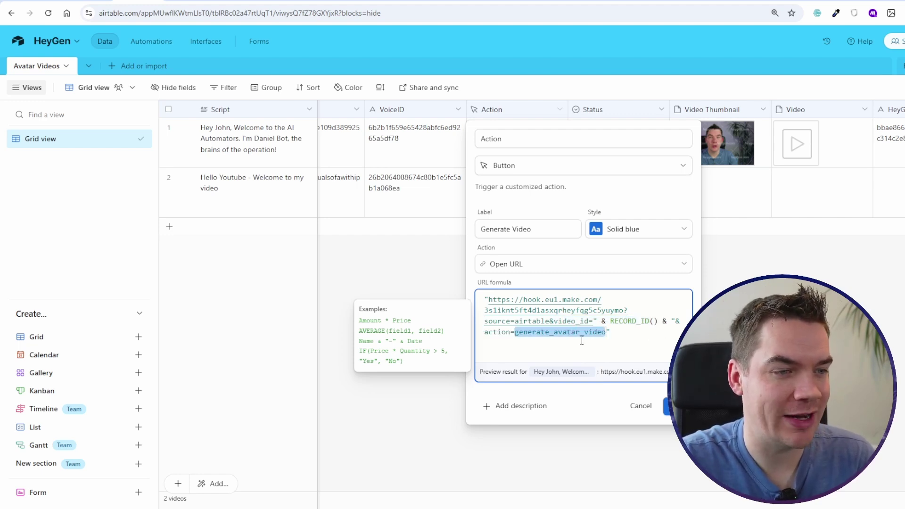
{"action": "left_click", "coordinate": [644, 406]}
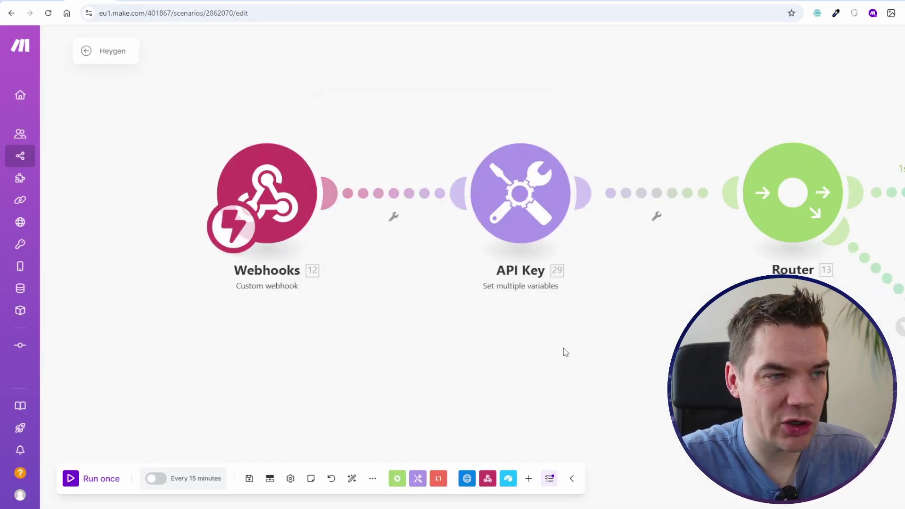
Switch to Make and examine the filter conditions on the router's Airtable and HeyGen routes.
{"action": "scroll", "coordinate": [563, 348], "scroll_direction": "down", "scroll_amount": 3}
{"action": "left_click_drag", "start_coordinate": [608, 375], "coordinate": [327, 295]}
{"action": "scroll", "coordinate": [433, 334], "scroll_direction": "down", "scroll_amount": 2}
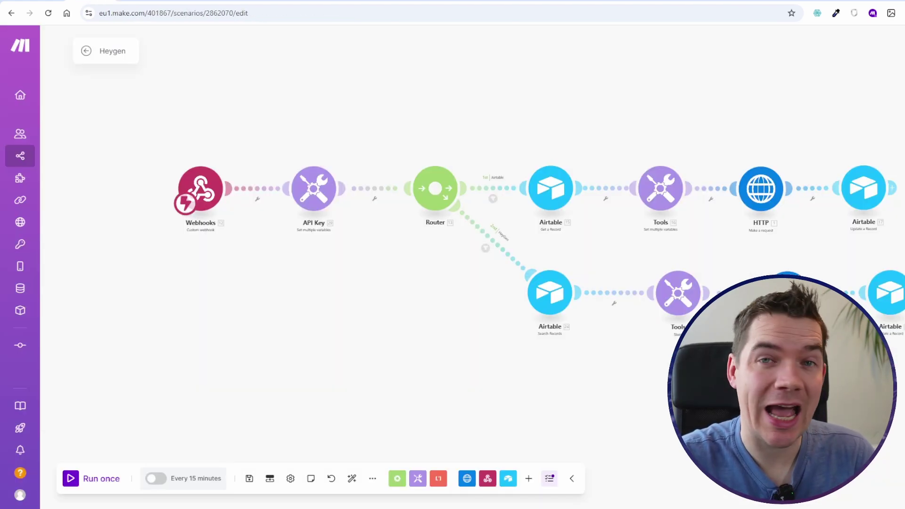
{"action": "scroll", "coordinate": [400, 288], "scroll_direction": "up", "scroll_amount": 3}
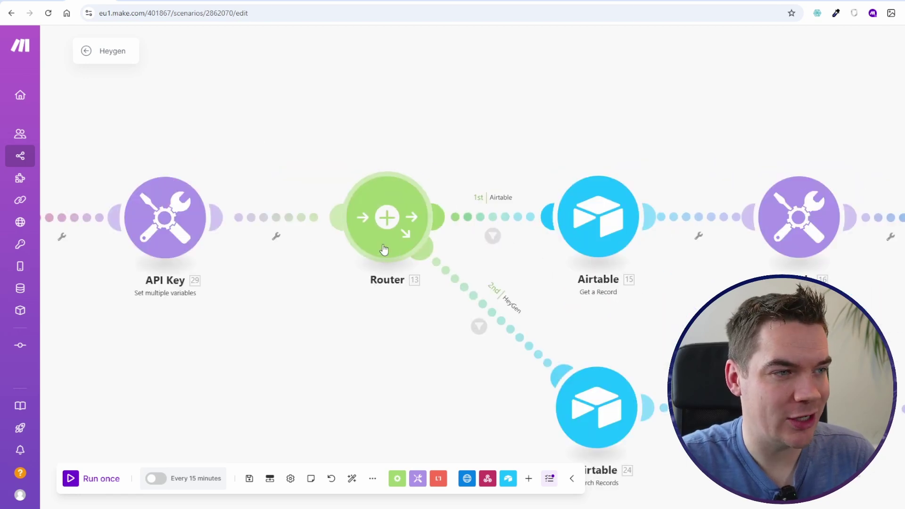
{"action": "left_click", "coordinate": [492, 236]}
{"action": "left_click", "coordinate": [457, 98]}
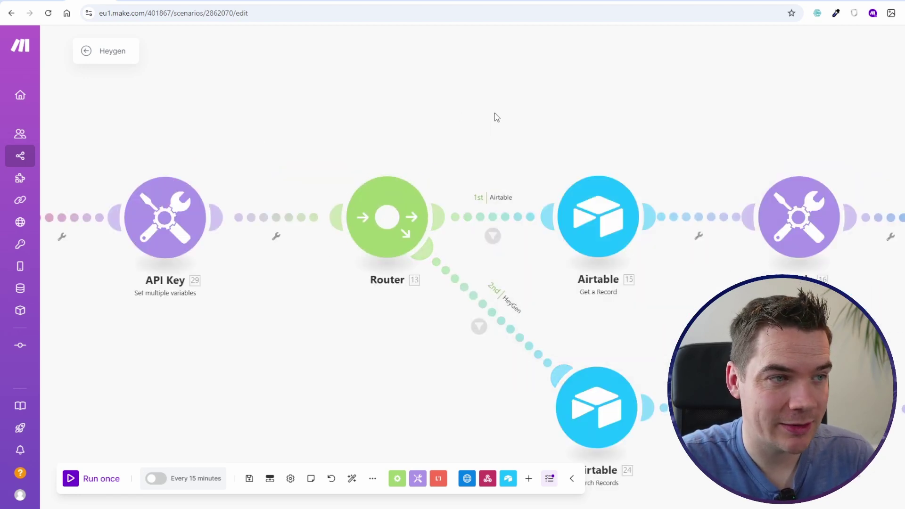
{"action": "left_click_drag", "start_coordinate": [494, 113], "coordinate": [292, 130]}
{"action": "left_click_drag", "start_coordinate": [329, 157], "coordinate": [526, 83]}
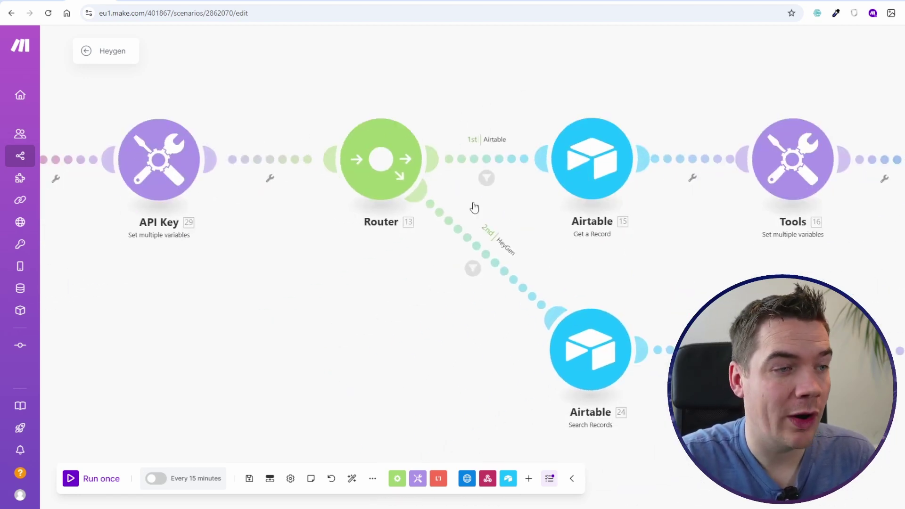
{"action": "left_click", "coordinate": [480, 253]}
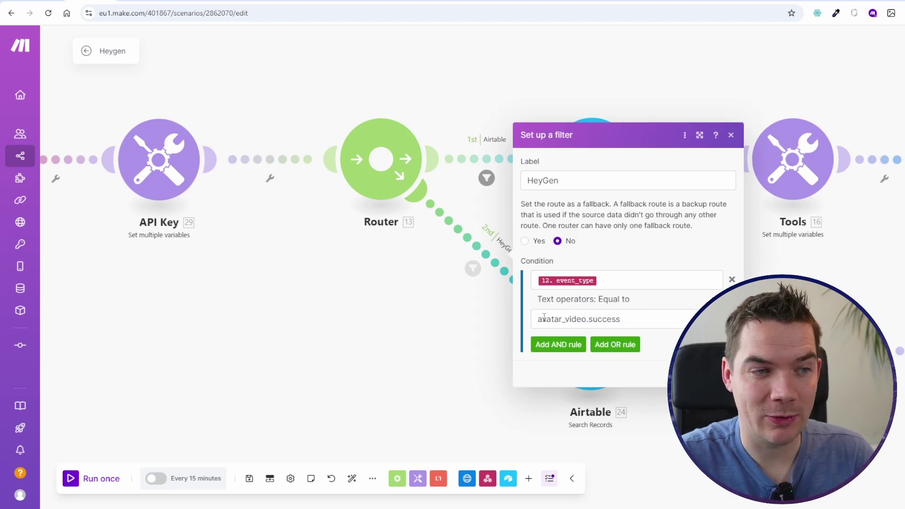
{"action": "left_click_drag", "start_coordinate": [544, 318], "coordinate": [607, 324]}
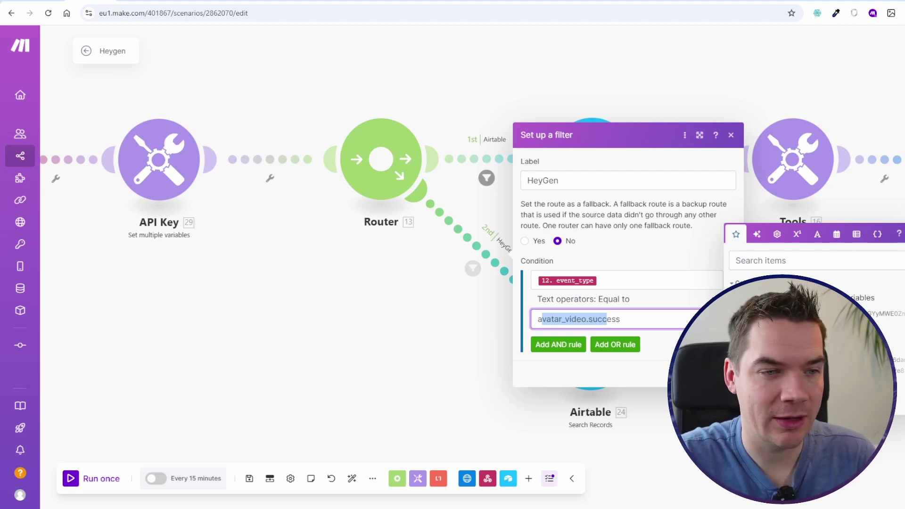
{"action": "left_click", "coordinate": [506, 363]}
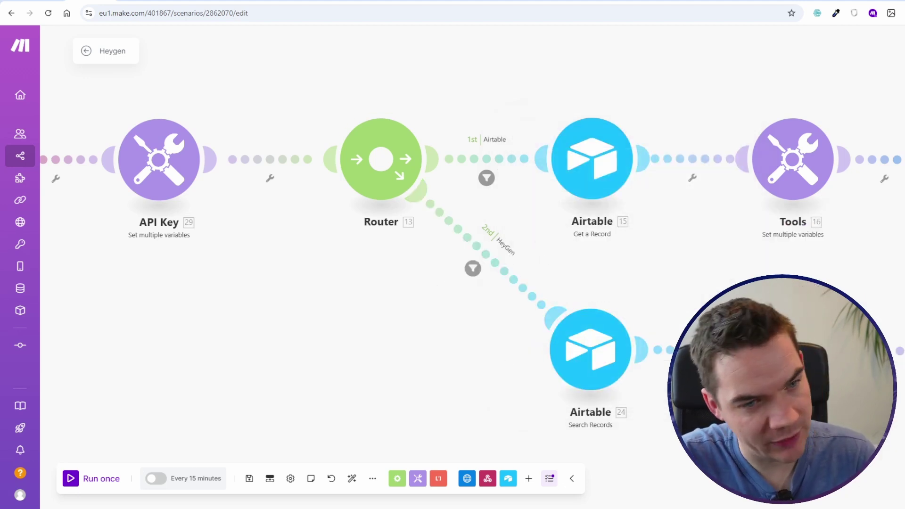
Review the heygenApiKey variable in the API Key module ahead of the router.
{"action": "scroll", "coordinate": [616, 377], "scroll_direction": "down", "scroll_amount": 3}
{"action": "left_click_drag", "start_coordinate": [542, 377], "coordinate": [330, 344]}
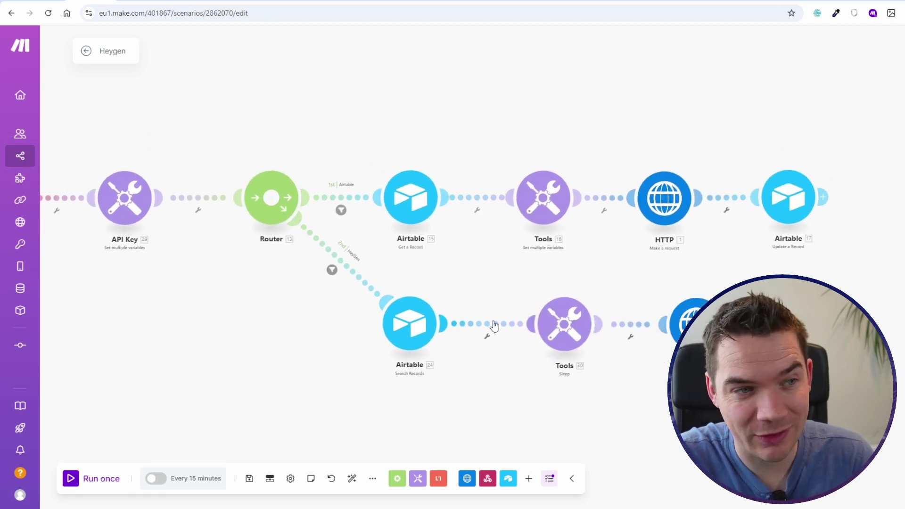
{"action": "left_click_drag", "start_coordinate": [214, 314], "coordinate": [537, 360]}
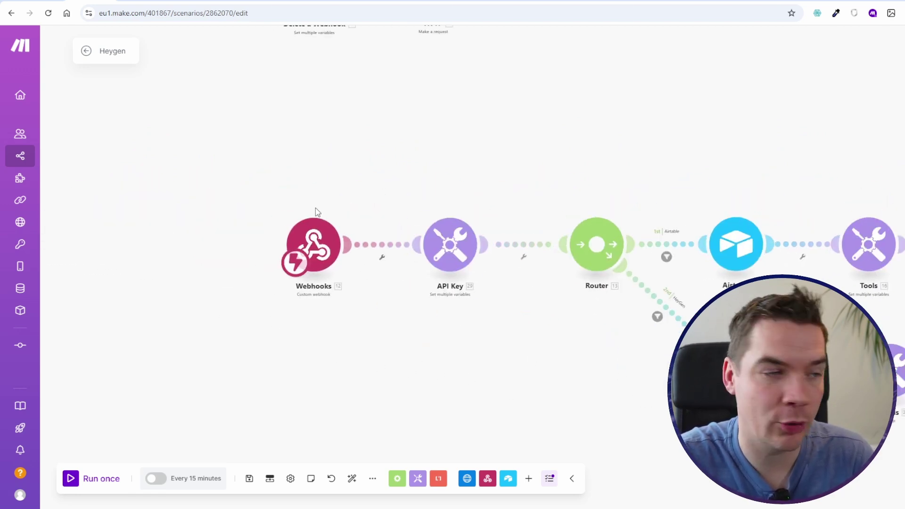
{"action": "scroll", "coordinate": [315, 207], "scroll_direction": "up", "scroll_amount": 3}
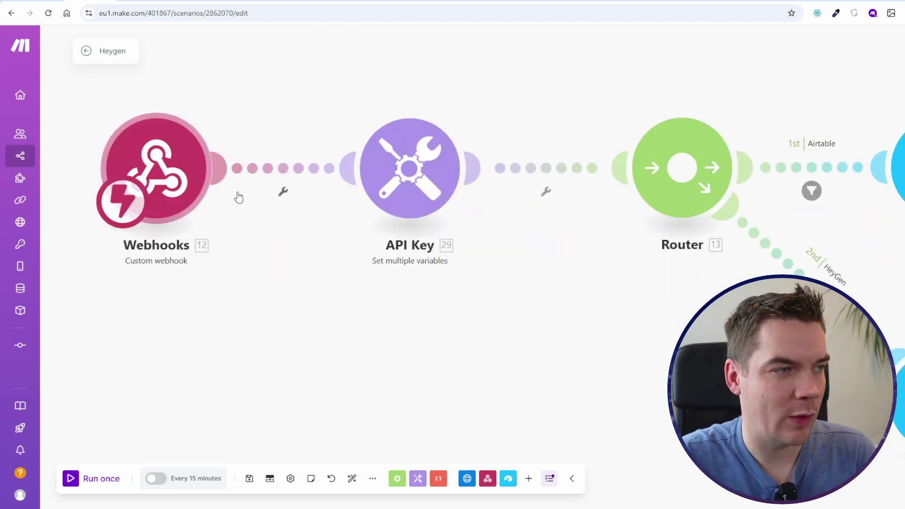
{"action": "left_click", "coordinate": [389, 162]}
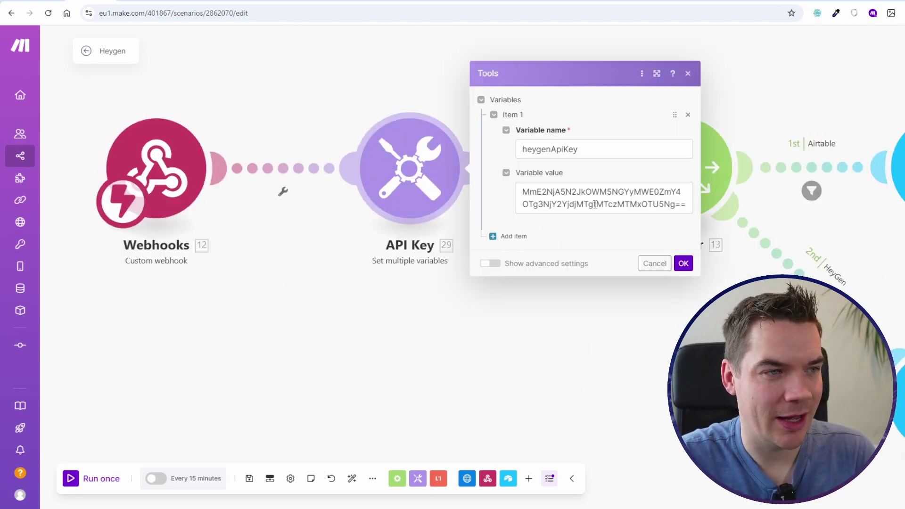
{"action": "left_click", "coordinate": [657, 335]}
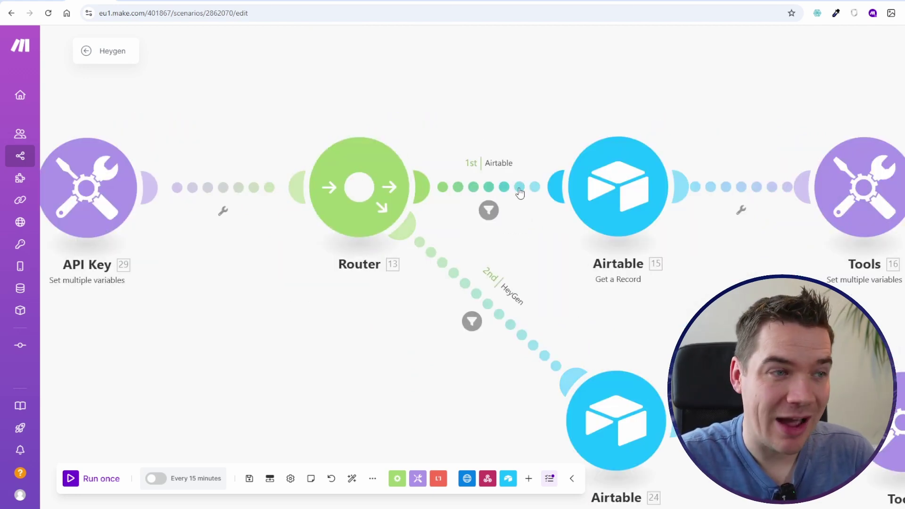
Check the Airtable route's filter and Get a Record module against the video_id and RECORD_ID() parts of the Airtable button's URL formula.
{"action": "left_click", "coordinate": [521, 193]}
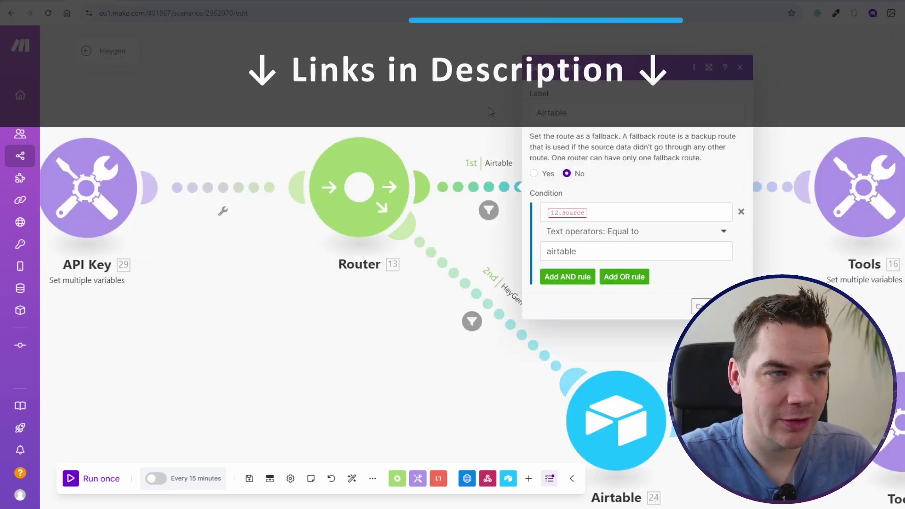
{"action": "left_click", "coordinate": [519, 108]}
{"action": "left_click_drag", "start_coordinate": [518, 103], "coordinate": [324, 112]}
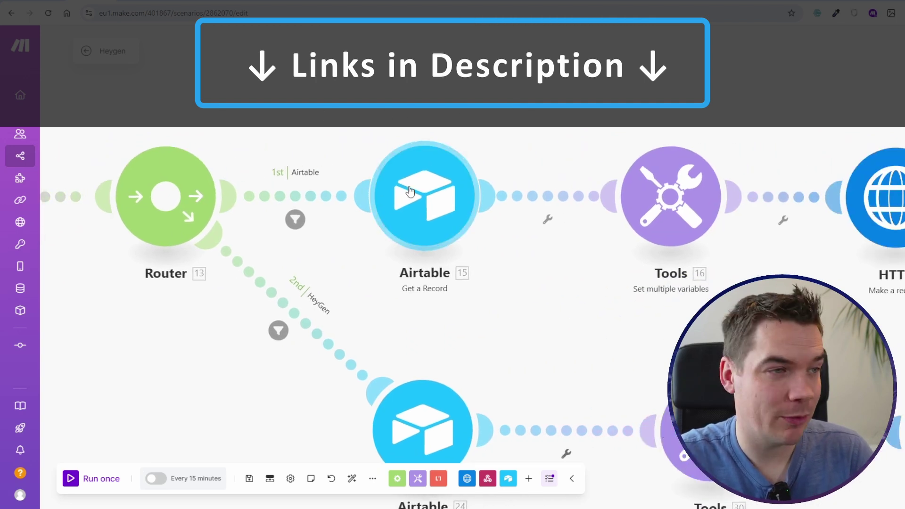
{"action": "left_click", "coordinate": [424, 177]}
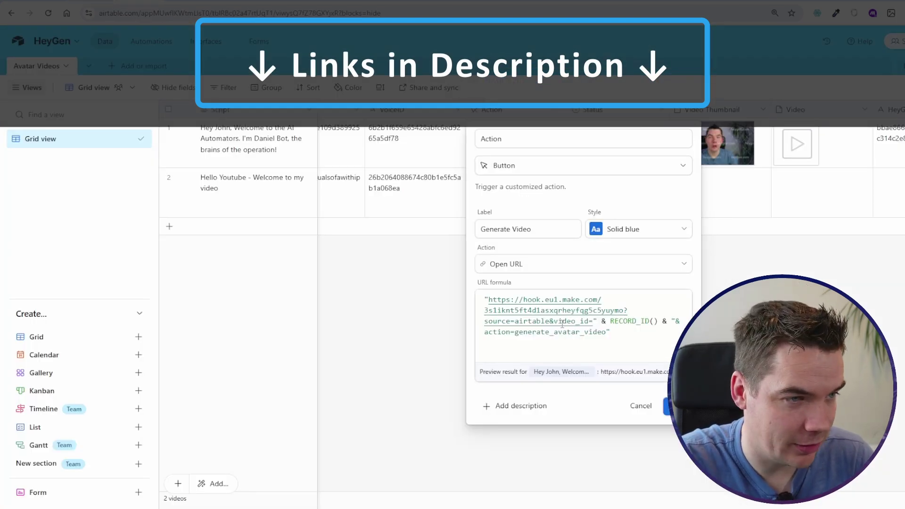
{"action": "double_click", "coordinate": [562, 322]}
{"action": "left_click", "coordinate": [637, 322]}
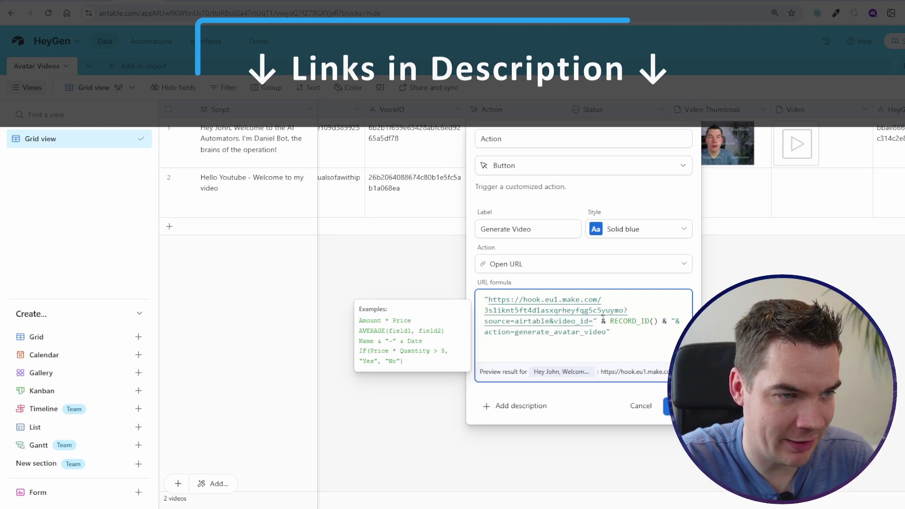
{"action": "left_click_drag", "start_coordinate": [610, 322], "coordinate": [659, 321]}
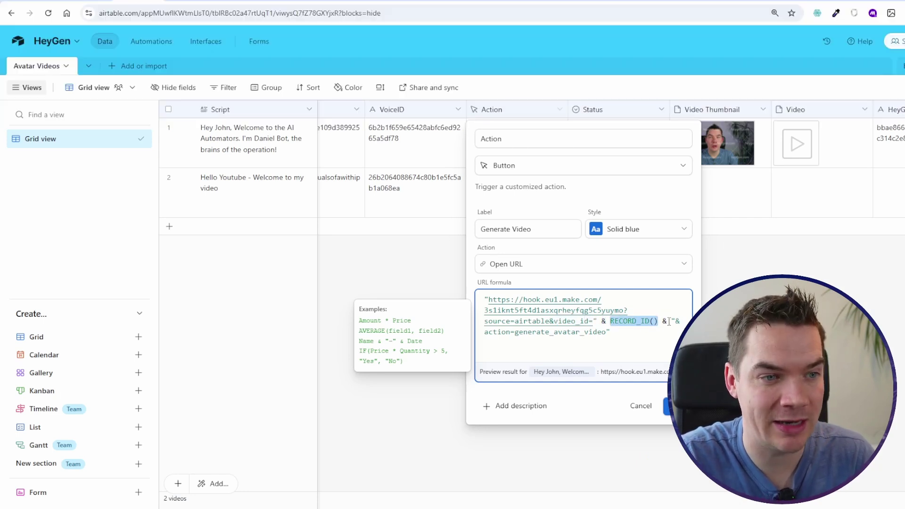
{"action": "double_click", "coordinate": [639, 322]}
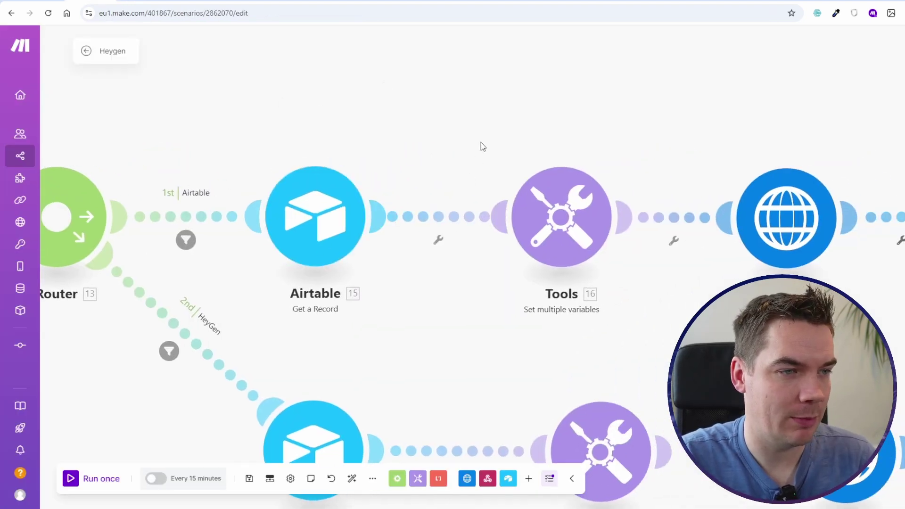
Examine how the scriptJsonCleaned variable in the Airtable route's Set multiple variables module cleans the record's script.
{"action": "left_click_drag", "start_coordinate": [502, 166], "coordinate": [294, 138]}
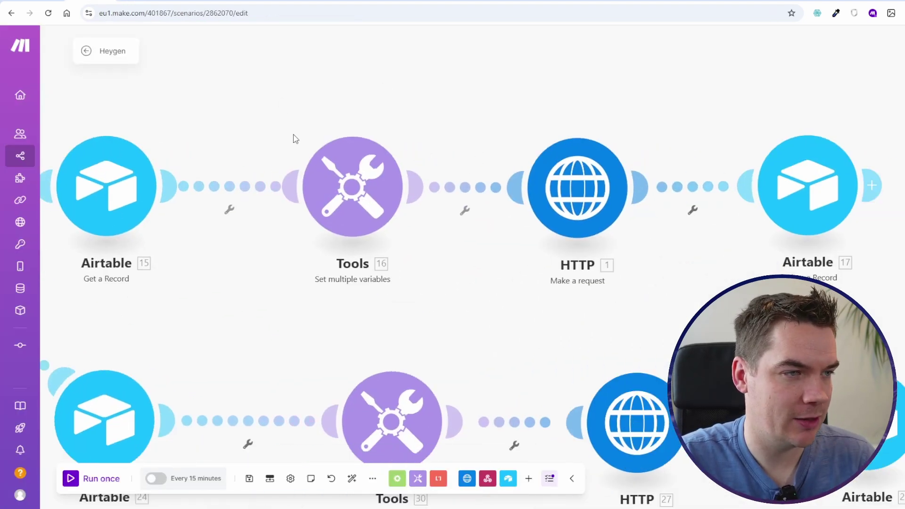
{"action": "left_click", "coordinate": [353, 184]}
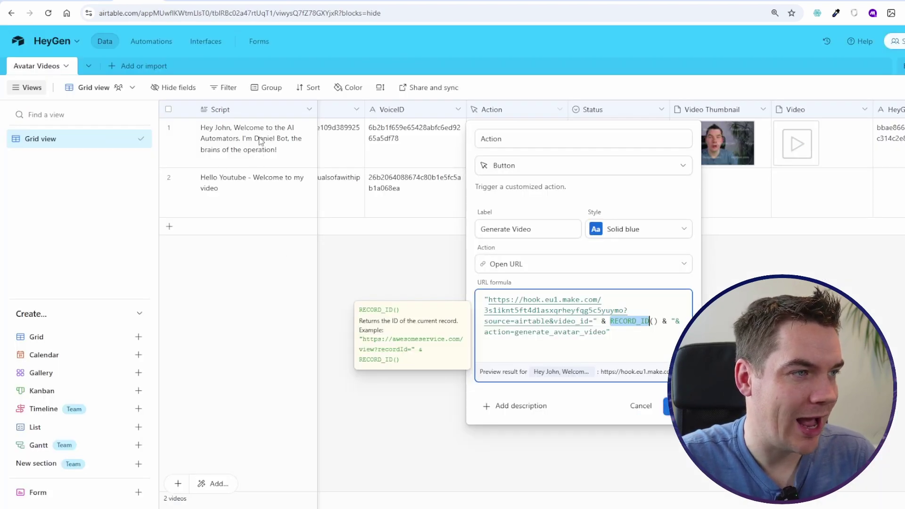
{"action": "key", "text": "Escape"}
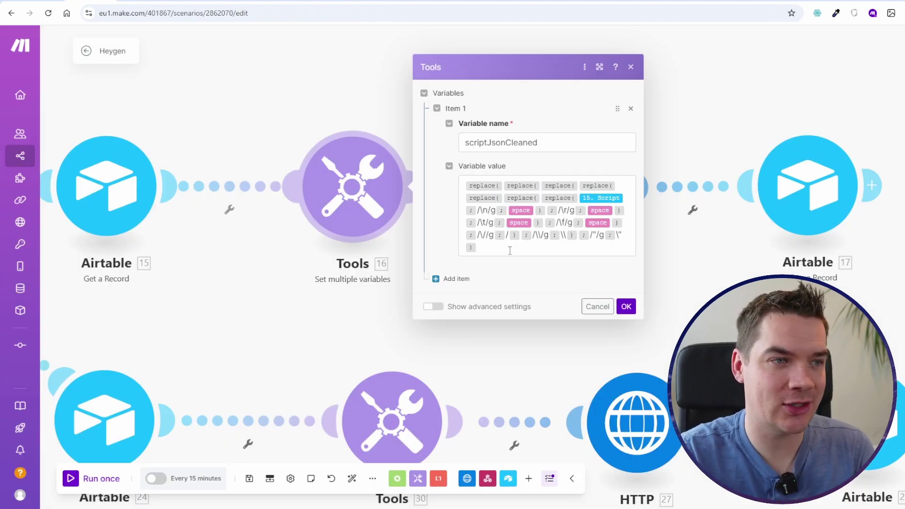
{"action": "left_click", "coordinate": [729, 66]}
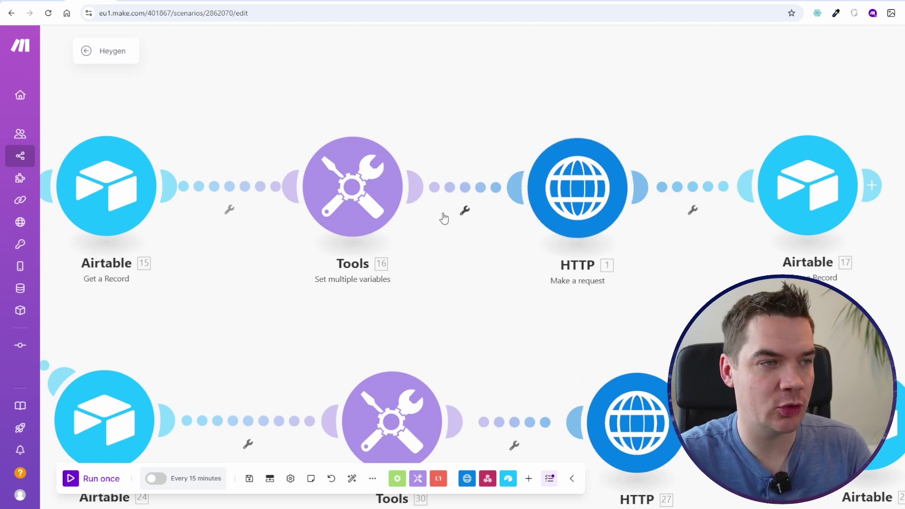
{"action": "left_click", "coordinate": [375, 186]}
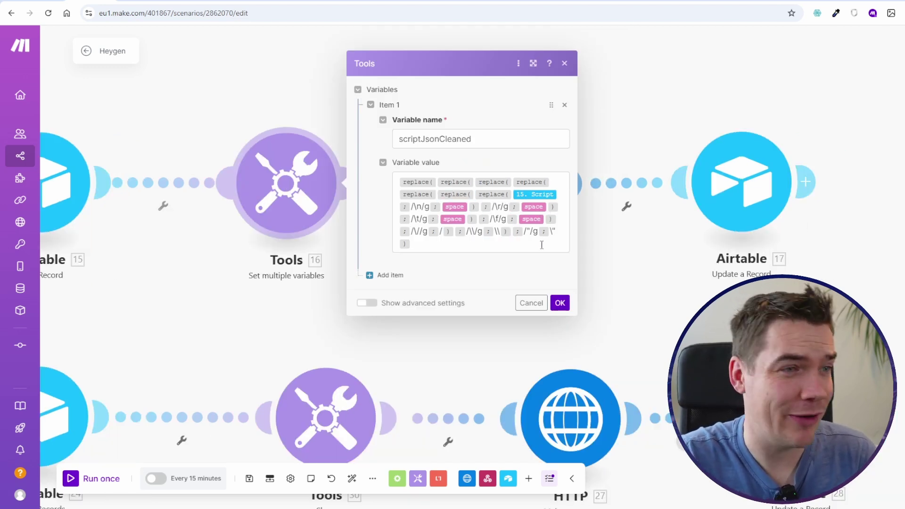
{"action": "left_click", "coordinate": [531, 302]}
Review the URL, method, API key header and JSON request content of the Airtable route's HTTP module that generates the HeyGen video.
{"action": "left_click", "coordinate": [419, 183]}
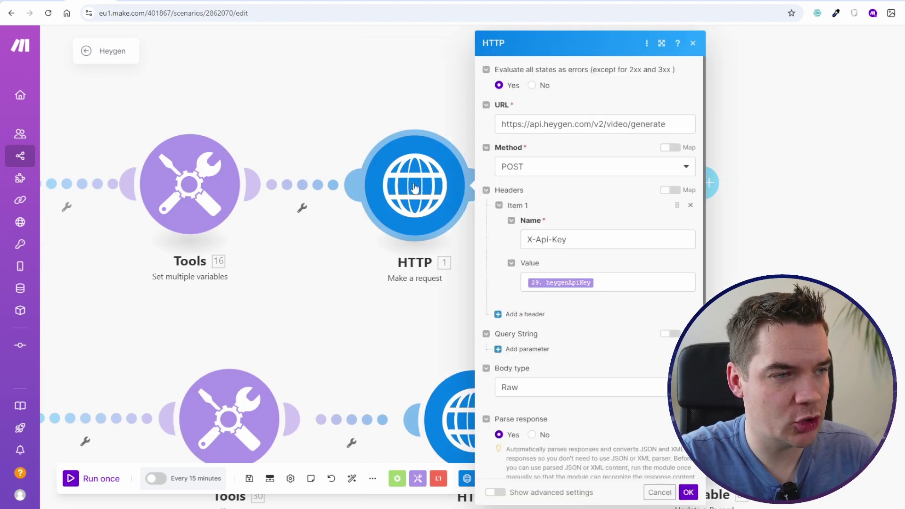
{"action": "left_click", "coordinate": [614, 126]}
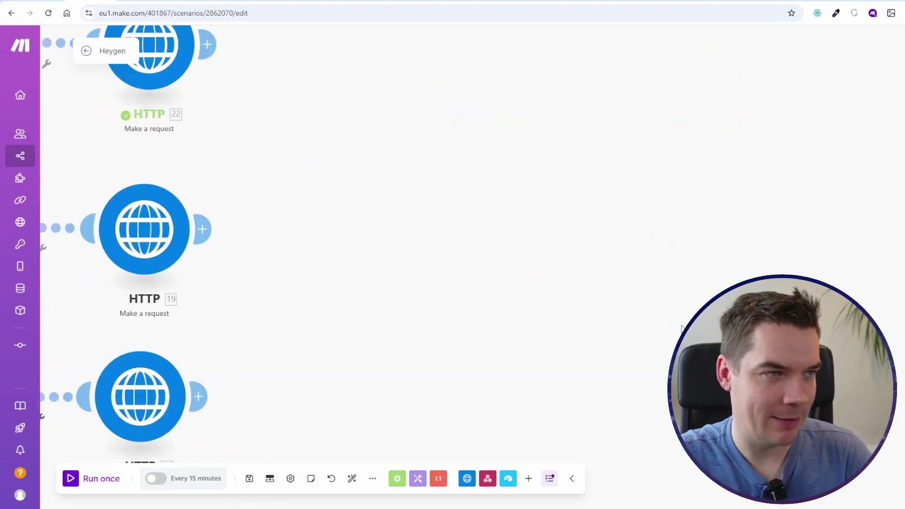
{"action": "left_click_drag", "start_coordinate": [436, 118], "coordinate": [358, 90]}
{"action": "left_click", "coordinate": [605, 138]}
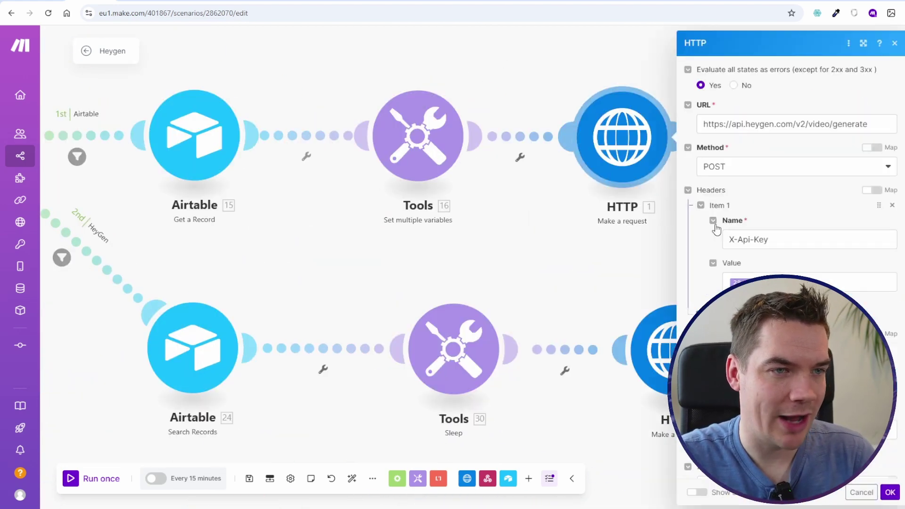
{"action": "scroll", "coordinate": [716, 226], "scroll_direction": "down", "scroll_amount": 4}
{"action": "scroll", "coordinate": [792, 373], "scroll_direction": "down", "scroll_amount": 2}
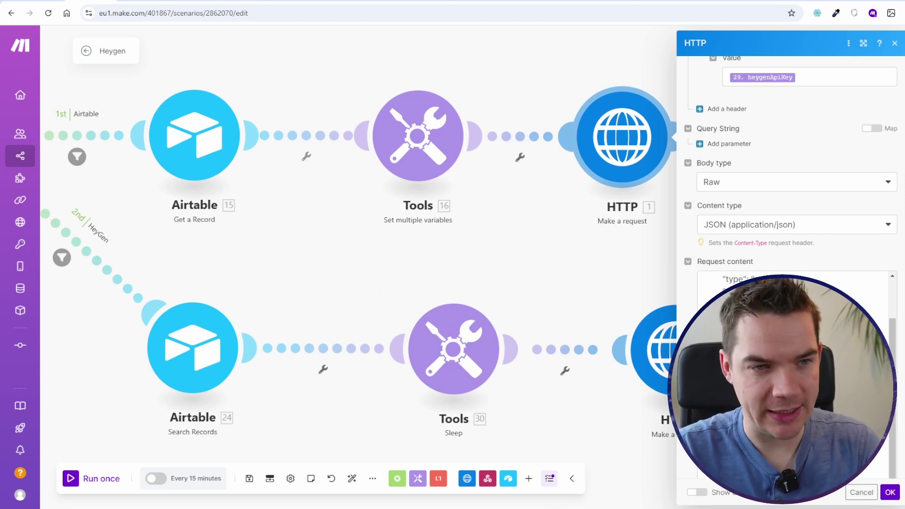
{"action": "left_click", "coordinate": [792, 373]}
{"action": "scroll", "coordinate": [791, 372], "scroll_direction": "up", "scroll_amount": 2}
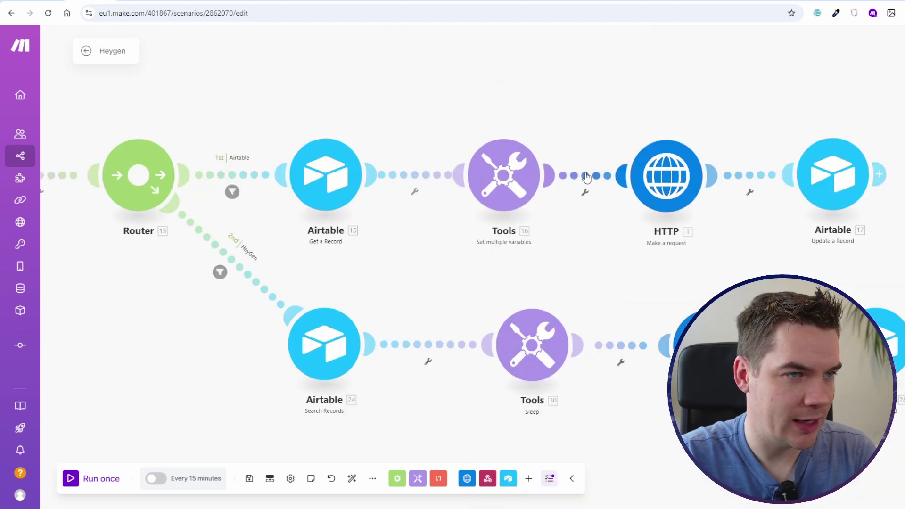
{"action": "left_click", "coordinate": [581, 175]}
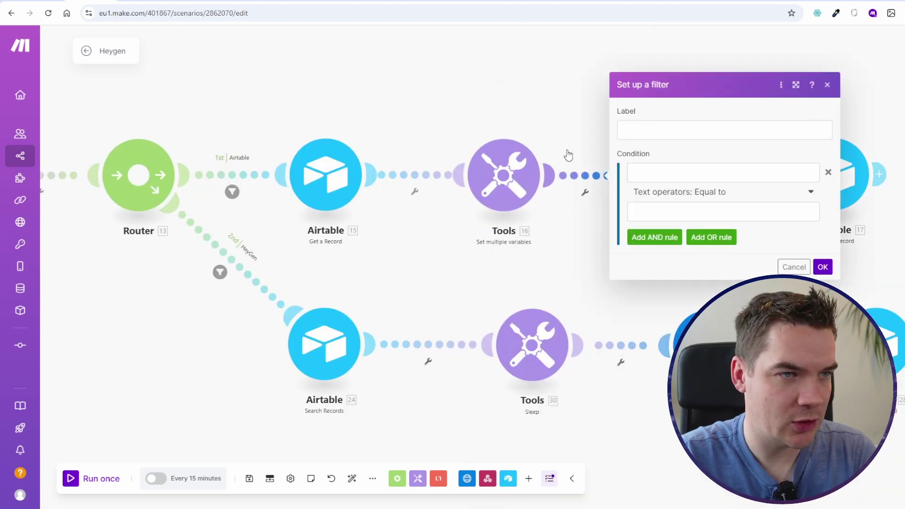
Add a filter before the Airtable route's HTTP module with the condition 1 equal to 0.
{"action": "left_click_drag", "start_coordinate": [568, 155], "coordinate": [409, 146]}
{"action": "left_click", "coordinate": [488, 161]}
{"action": "type", "text": "1"}
{"action": "left_click", "coordinate": [502, 201]}
{"action": "type", "text": "0"}
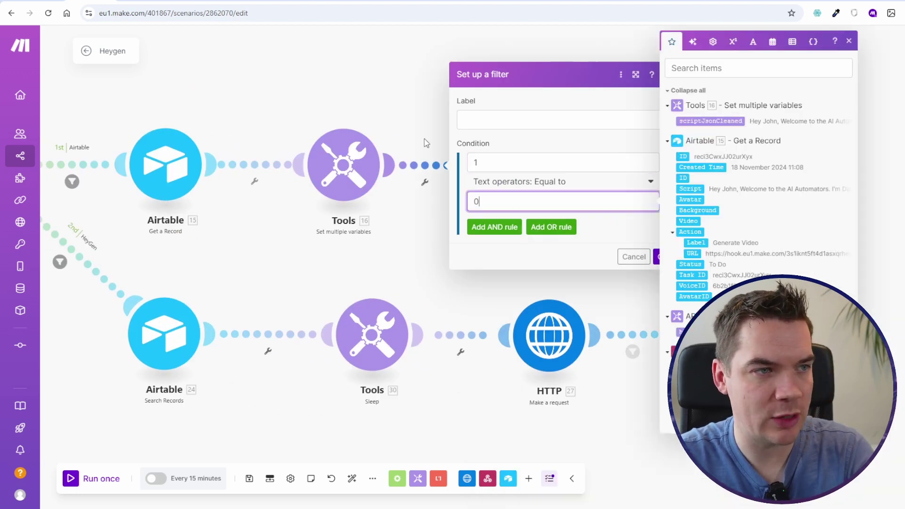
{"action": "left_click", "coordinate": [658, 257]}
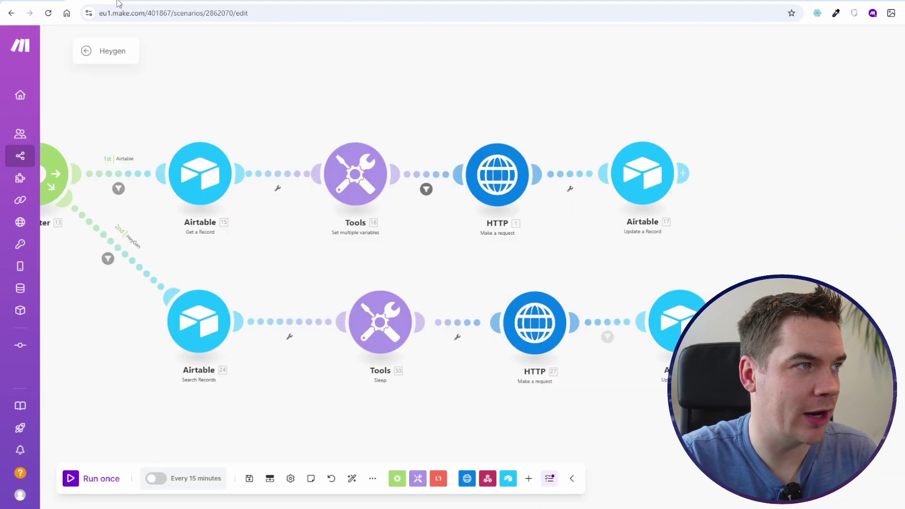
Save the scenario and run it once, choosing to wait for new webhook data.
{"action": "left_click", "coordinate": [250, 478]}
{"action": "left_click_drag", "start_coordinate": [316, 277], "coordinate": [453, 298]}
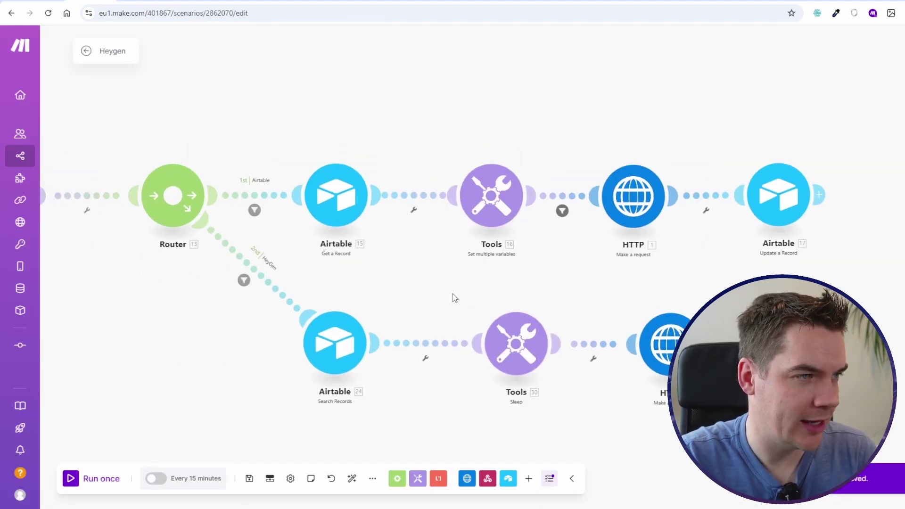
{"action": "left_click", "coordinate": [72, 479]}
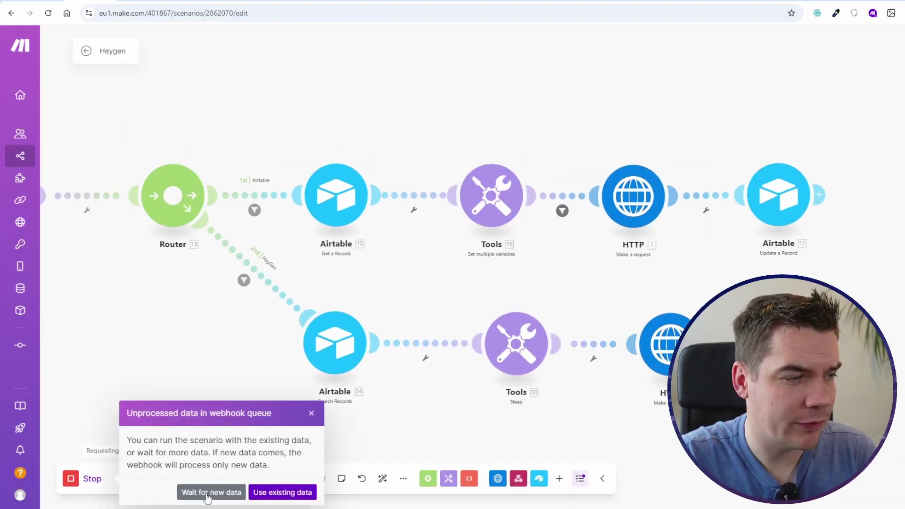
{"action": "left_click", "coordinate": [207, 492]}
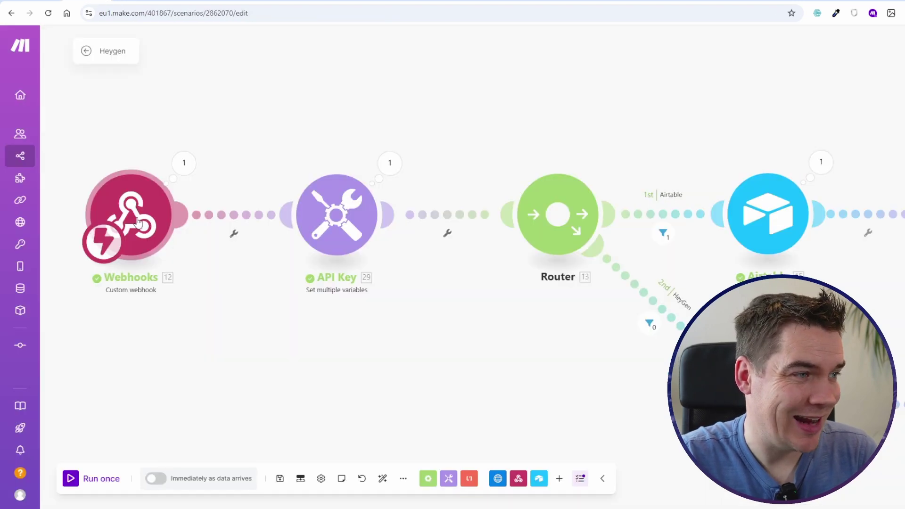
Inspect the source, video_id and action values in the Custom webhook module's output bundle.
{"action": "left_click", "coordinate": [184, 162]}
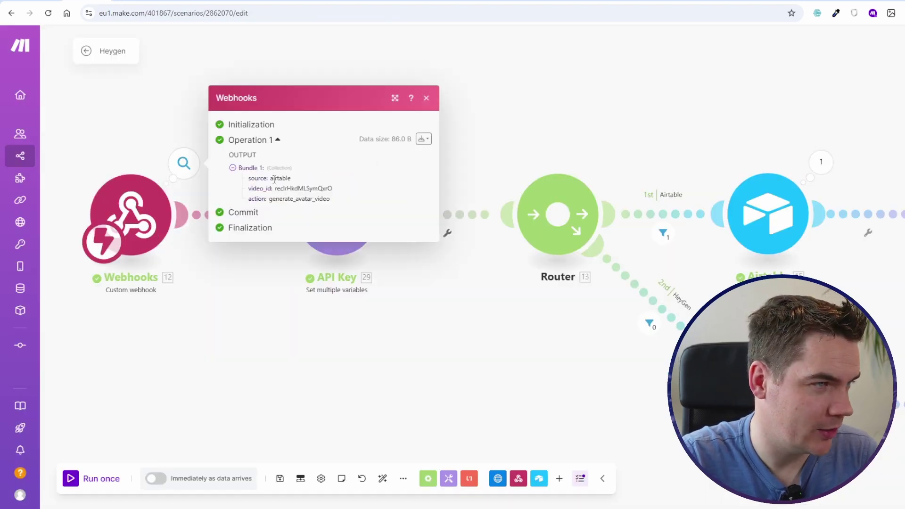
{"action": "left_click_drag", "start_coordinate": [280, 188], "coordinate": [309, 197]}
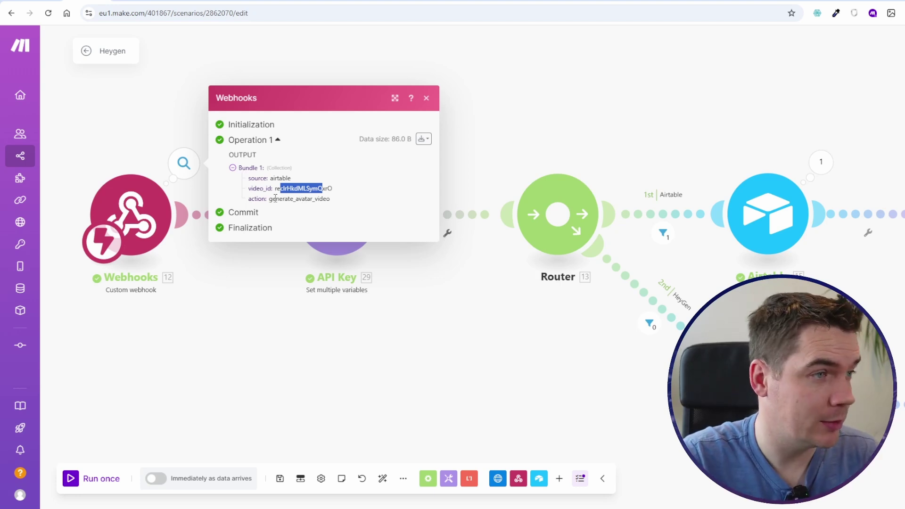
{"action": "left_click_drag", "start_coordinate": [276, 198], "coordinate": [310, 197]}
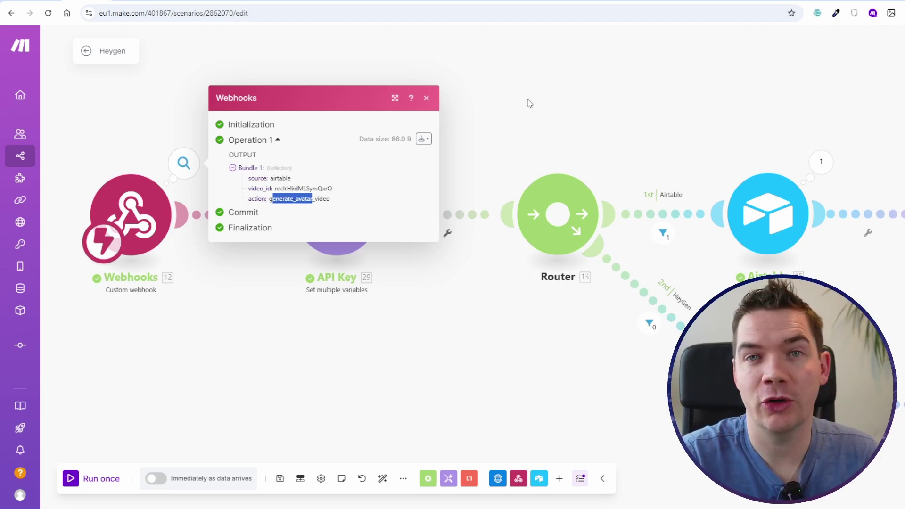
{"action": "left_click_drag", "start_coordinate": [541, 100], "coordinate": [434, 102]}
Inspect the Script, AvatarID and VoiceID values returned by the Airtable route's Get a Record module.
{"action": "left_click_drag", "start_coordinate": [486, 172], "coordinate": [334, 169]}
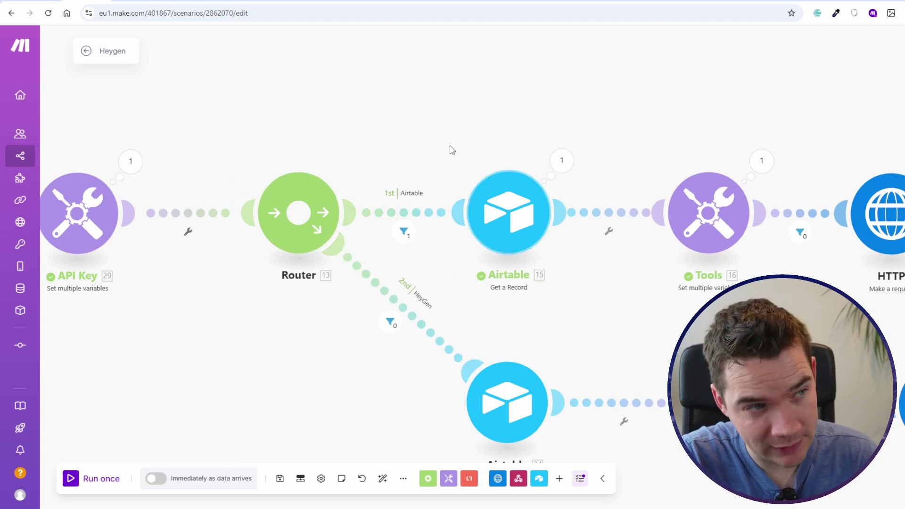
{"action": "left_click_drag", "start_coordinate": [453, 150], "coordinate": [287, 148]}
{"action": "left_click", "coordinate": [351, 196]}
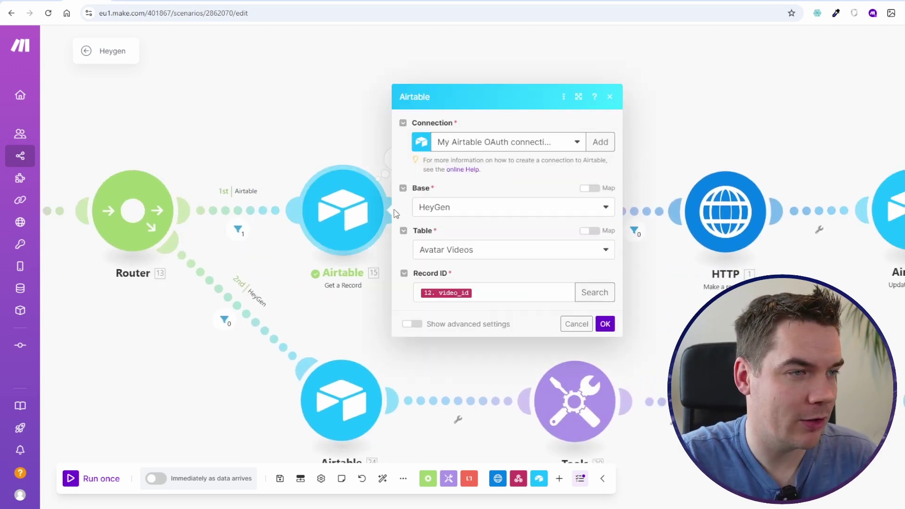
{"action": "left_click", "coordinate": [319, 125]}
{"action": "left_click", "coordinate": [396, 159]}
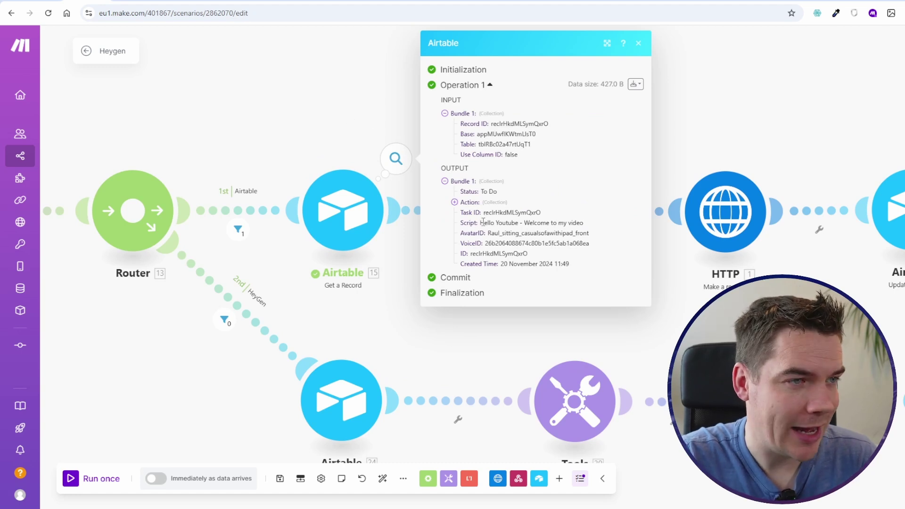
{"action": "left_click_drag", "start_coordinate": [482, 222], "coordinate": [545, 231]}
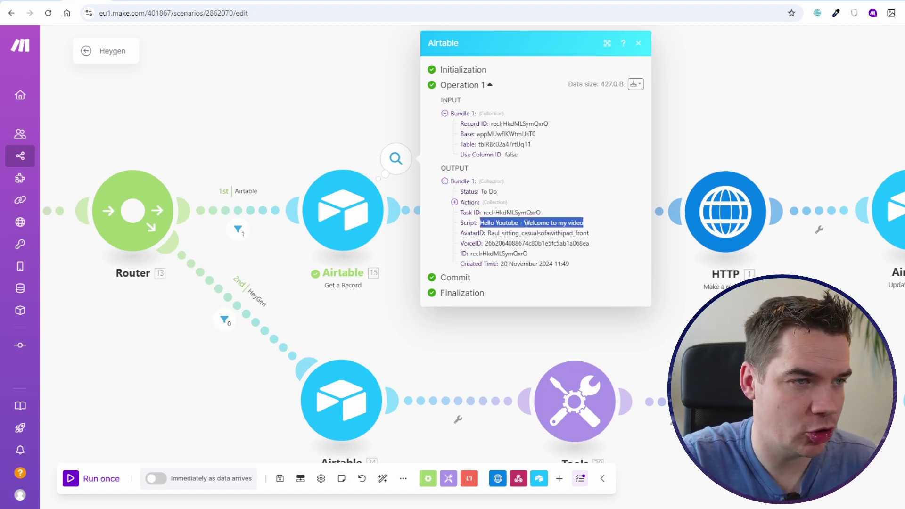
{"action": "left_click_drag", "start_coordinate": [465, 233], "coordinate": [516, 246]}
{"action": "left_click", "coordinate": [518, 248]}
{"action": "left_click", "coordinate": [707, 134]}
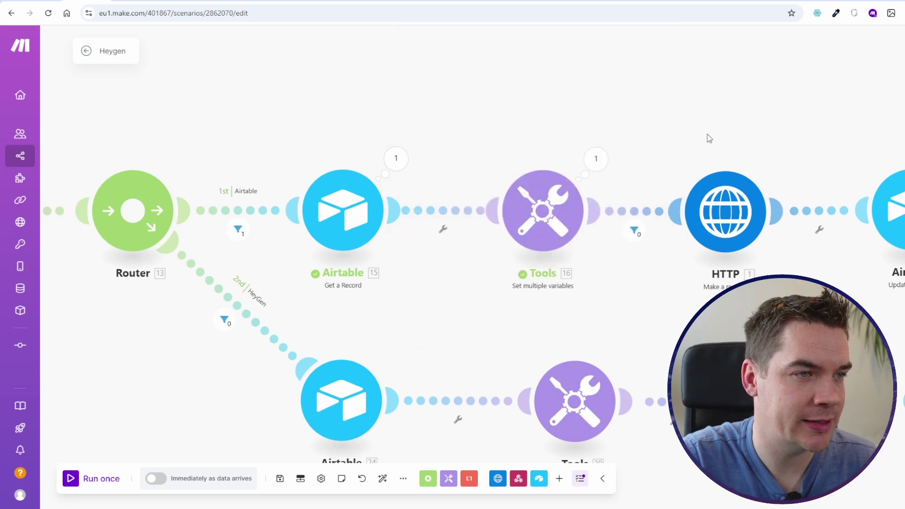
Check the scriptJsonCleaned value output by the Airtable route's Set multiple variables module.
{"action": "left_click_drag", "start_coordinate": [706, 134], "coordinate": [520, 126]}
{"action": "left_click", "coordinate": [410, 151]}
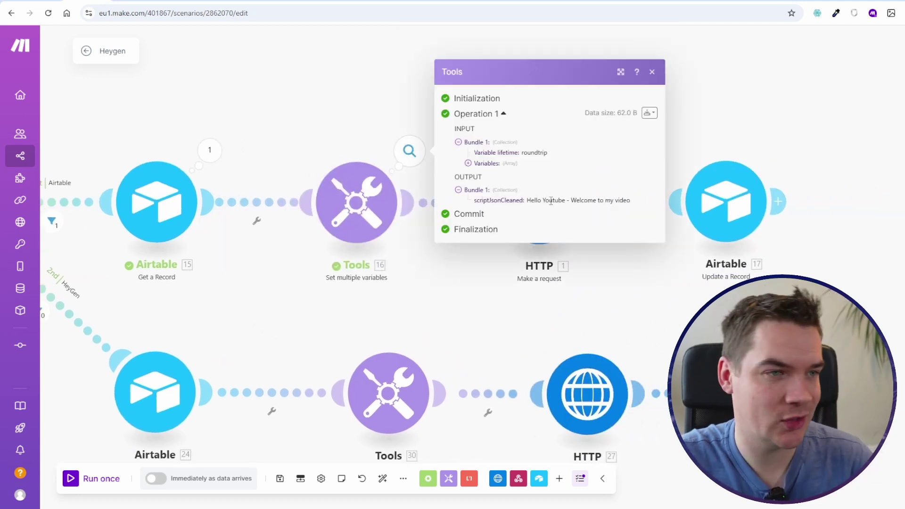
{"action": "left_click_drag", "start_coordinate": [395, 90], "coordinate": [310, 89]}
{"action": "left_click_drag", "start_coordinate": [377, 96], "coordinate": [287, 87]}
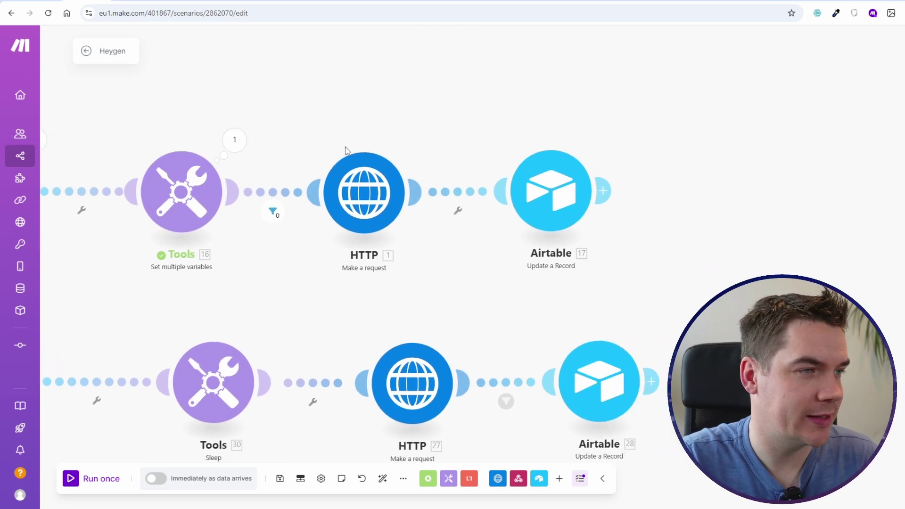
Review how AvatarID, scriptJsonCleaned and VoiceID are mapped into the JSON request content of the Airtable route's HTTP module.
{"action": "left_click", "coordinate": [345, 197]}
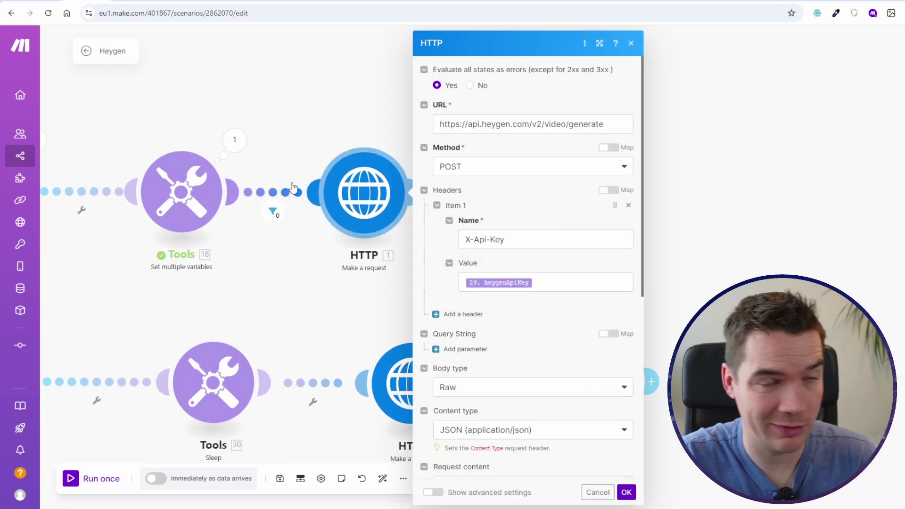
{"action": "scroll", "coordinate": [496, 227], "scroll_direction": "down", "scroll_amount": 5}
{"action": "left_click", "coordinate": [570, 348]}
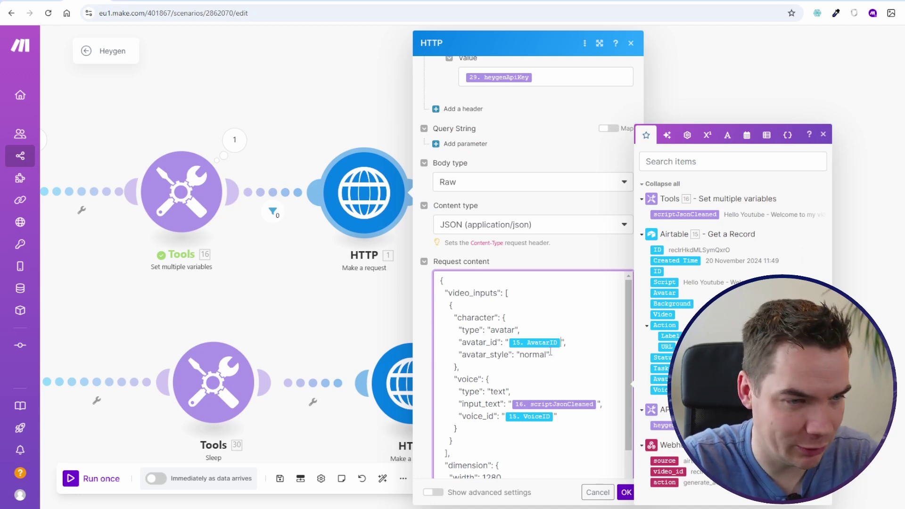
{"action": "scroll", "coordinate": [550, 352], "scroll_direction": "down", "scroll_amount": 1}
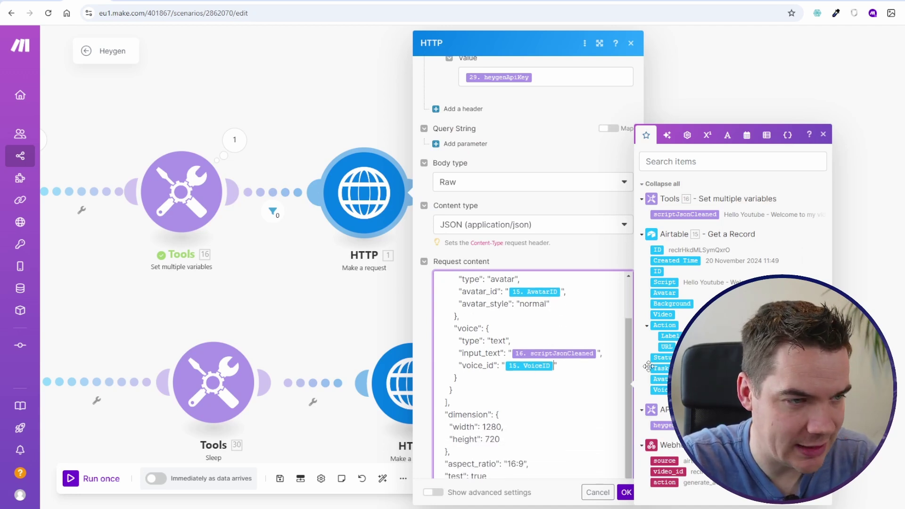
{"action": "scroll", "coordinate": [542, 358], "scroll_direction": "up", "scroll_amount": 1}
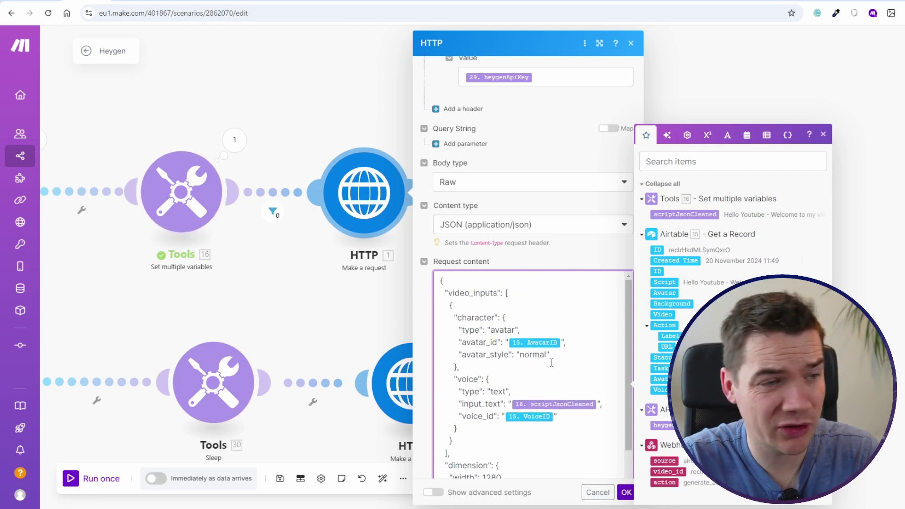
{"action": "scroll", "coordinate": [542, 370], "scroll_direction": "down", "scroll_amount": 3}
{"action": "left_click", "coordinate": [376, 312]}
Remove the 1 equal to 0 filter before the Airtable route's HTTP module and save the scenario.
{"action": "left_click", "coordinate": [274, 211]}
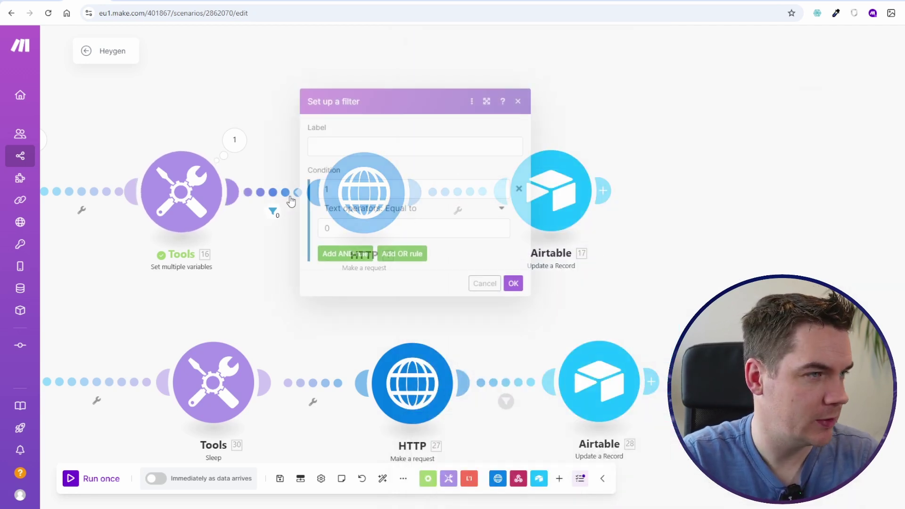
{"action": "left_click", "coordinate": [485, 283]}
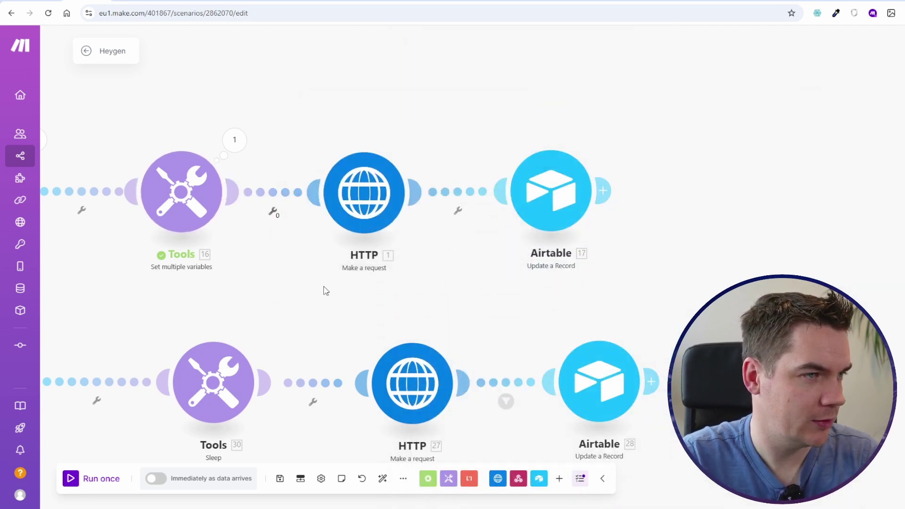
{"action": "left_click", "coordinate": [280, 478]}
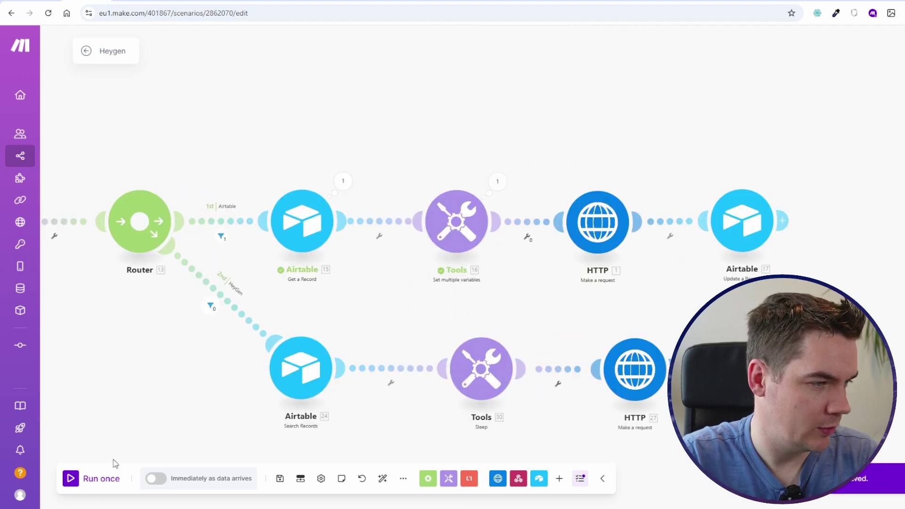
Run the scenario once for the "Hello Youtube" record and inspect the output of the Airtable Update a Record module.
{"action": "left_click", "coordinate": [70, 480]}
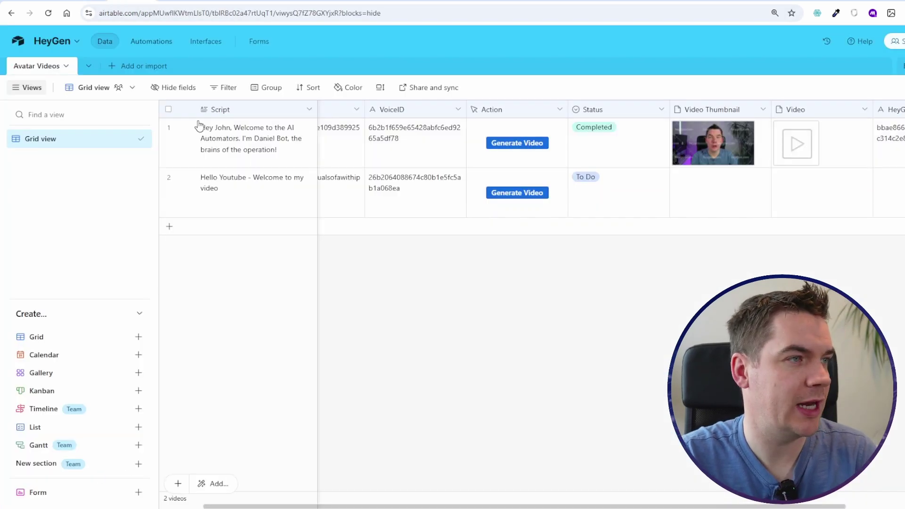
{"action": "scroll", "coordinate": [624, 204], "scroll_direction": "right", "scroll_amount": 5}
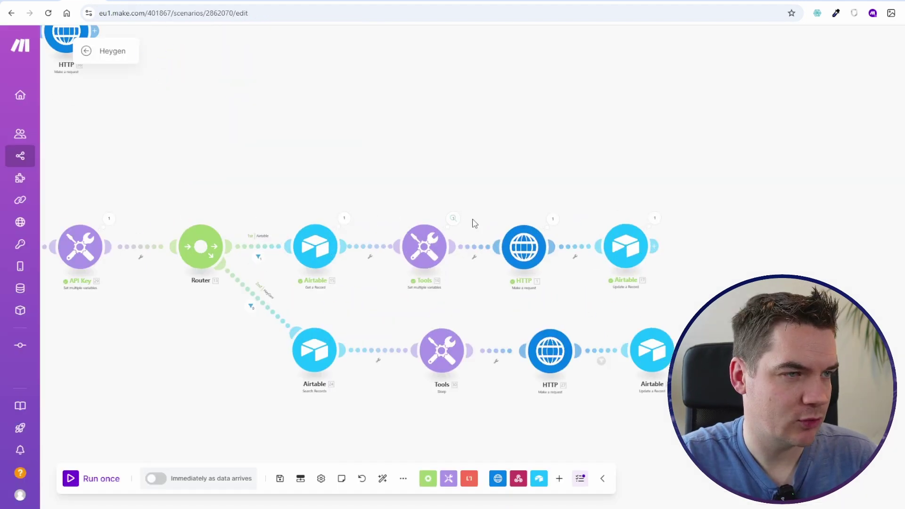
{"action": "scroll", "coordinate": [535, 199], "scroll_direction": "up", "scroll_amount": 5}
{"action": "left_click_drag", "start_coordinate": [436, 115], "coordinate": [361, 119]}
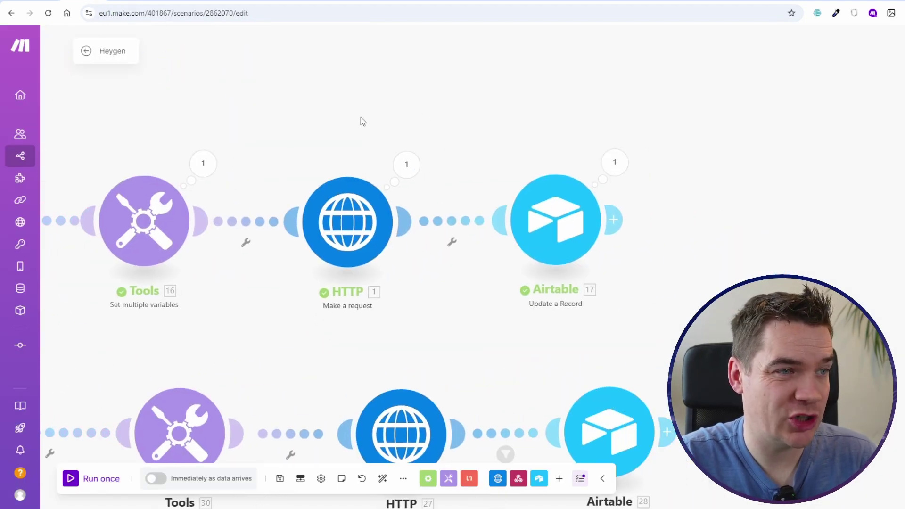
{"action": "left_click", "coordinate": [615, 163]}
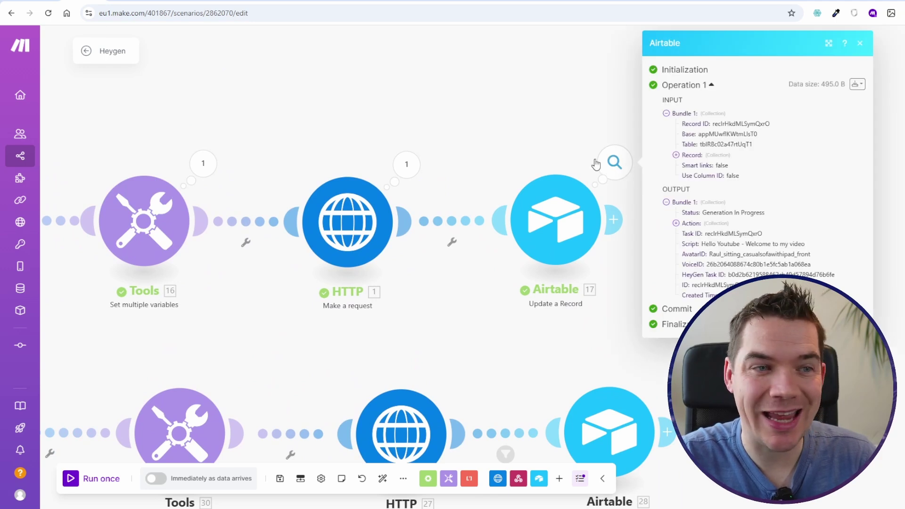
Switch to Airtable and check the "Hello Youtube" record's Status and HeyGen Task ID, plus the Status field's single-select options.
{"action": "left_click", "coordinate": [245, 34]}
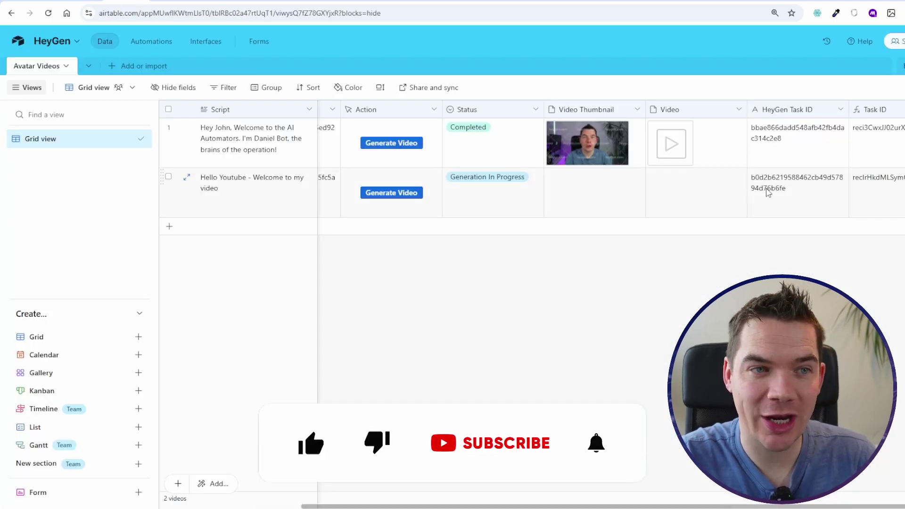
{"action": "left_click", "coordinate": [506, 193]}
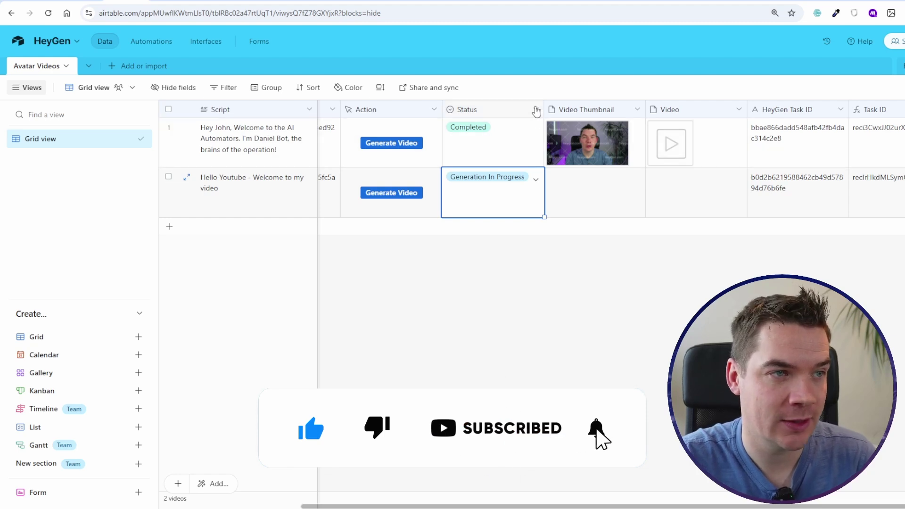
{"action": "left_click", "coordinate": [536, 110]}
{"action": "left_click", "coordinate": [572, 137]}
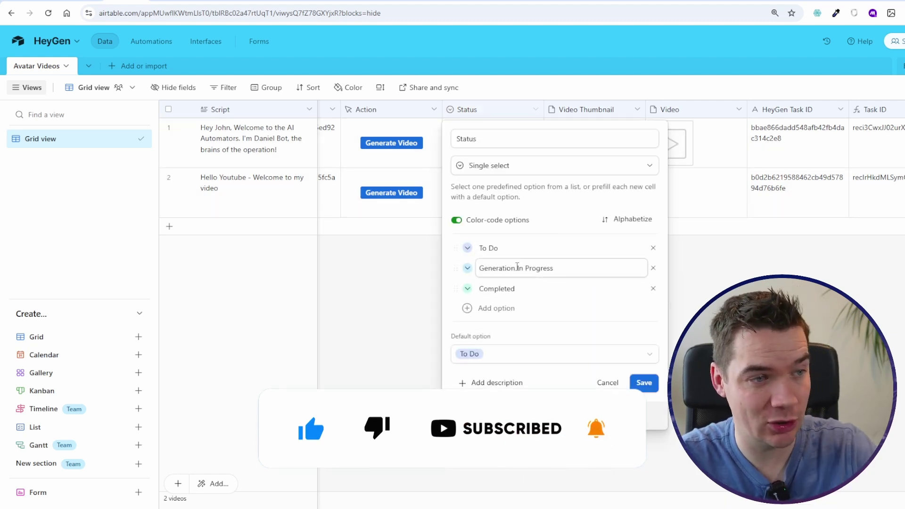
{"action": "left_click", "coordinate": [608, 383]}
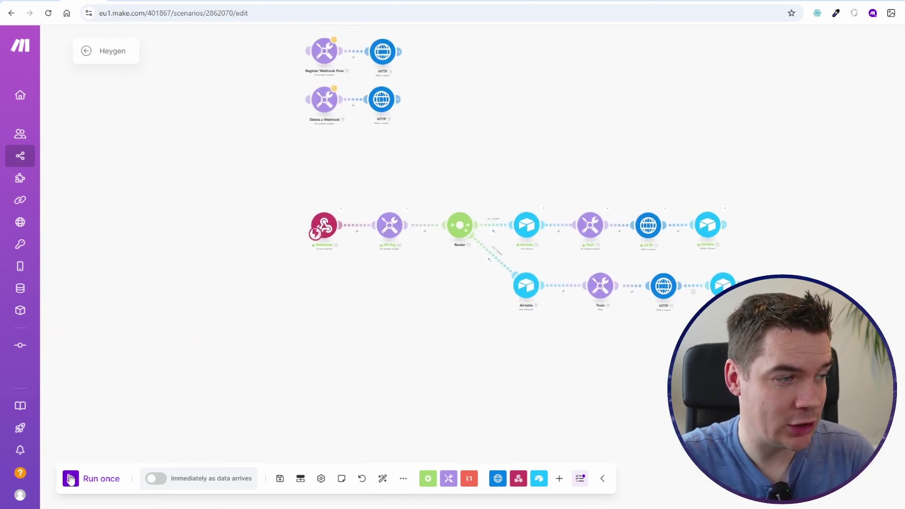
Run the scenario once to receive the HeyGen callback and follow its execution through the Router and the HeyGen route's modules.
{"action": "left_click", "coordinate": [71, 479]}
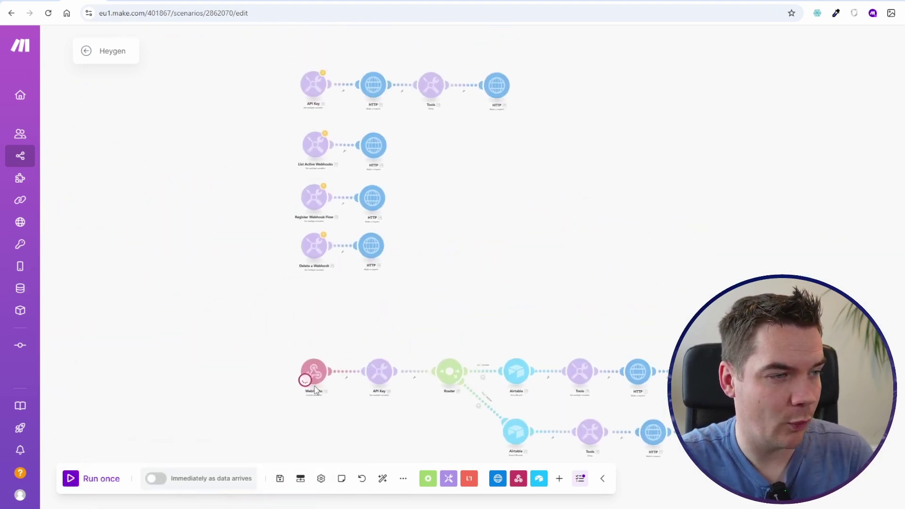
{"action": "scroll", "coordinate": [314, 390], "scroll_direction": "up", "scroll_amount": 5}
{"action": "left_click_drag", "start_coordinate": [406, 401], "coordinate": [271, 247]}
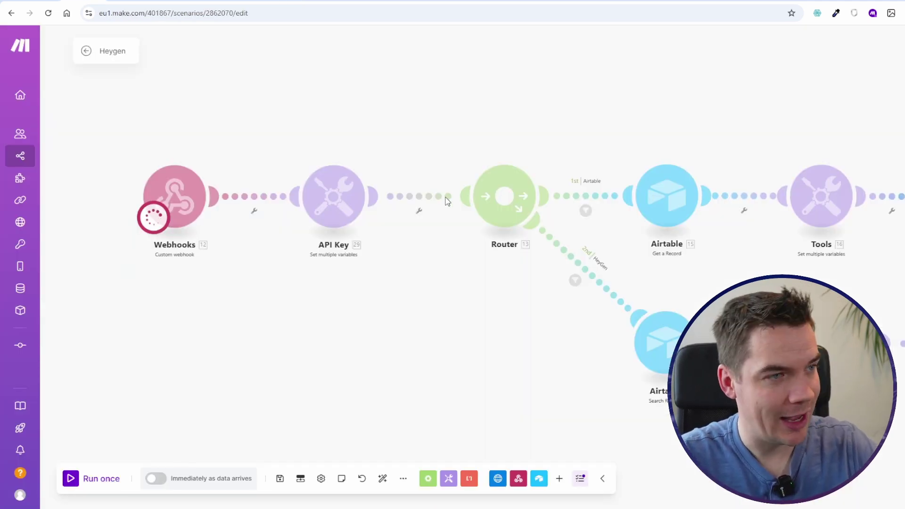
{"action": "left_click_drag", "start_coordinate": [764, 419], "coordinate": [459, 375]}
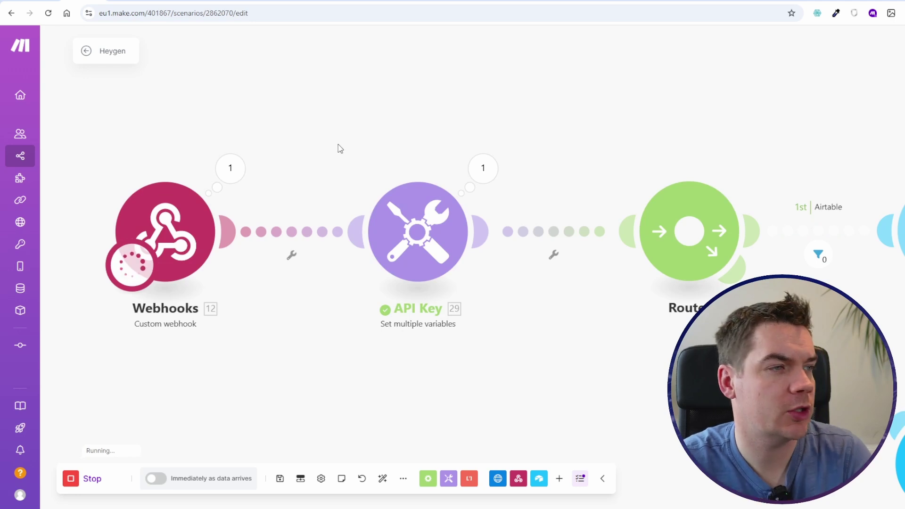
{"action": "left_click_drag", "start_coordinate": [340, 149], "coordinate": [278, 120]}
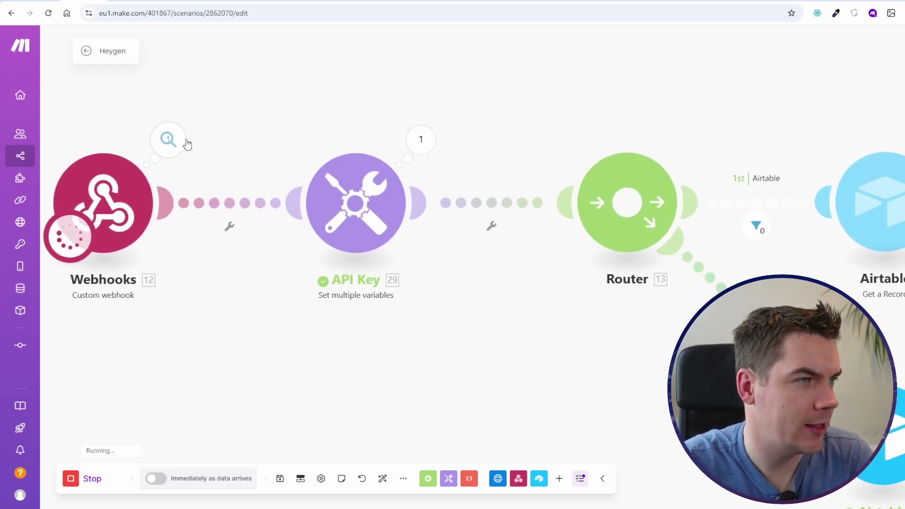
{"action": "left_click_drag", "start_coordinate": [349, 174], "coordinate": [282, 155]}
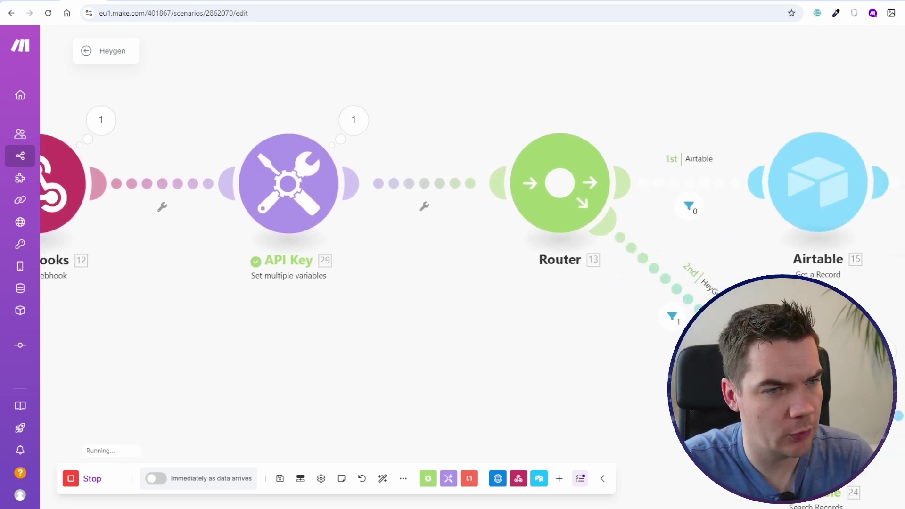
{"action": "left_click_drag", "start_coordinate": [669, 404], "coordinate": [315, 219]}
{"action": "left_click_drag", "start_coordinate": [743, 243], "coordinate": [416, 283]}
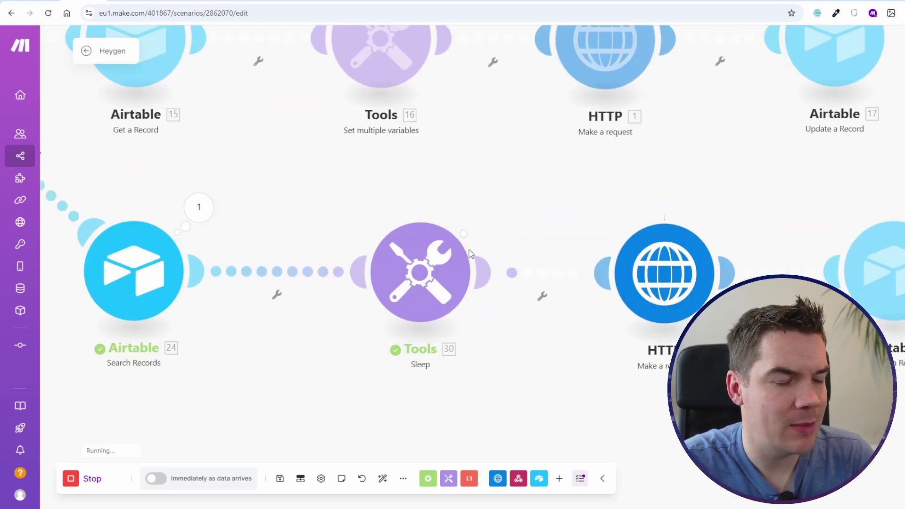
{"action": "scroll", "coordinate": [440, 196], "scroll_direction": "right", "scroll_amount": 5}
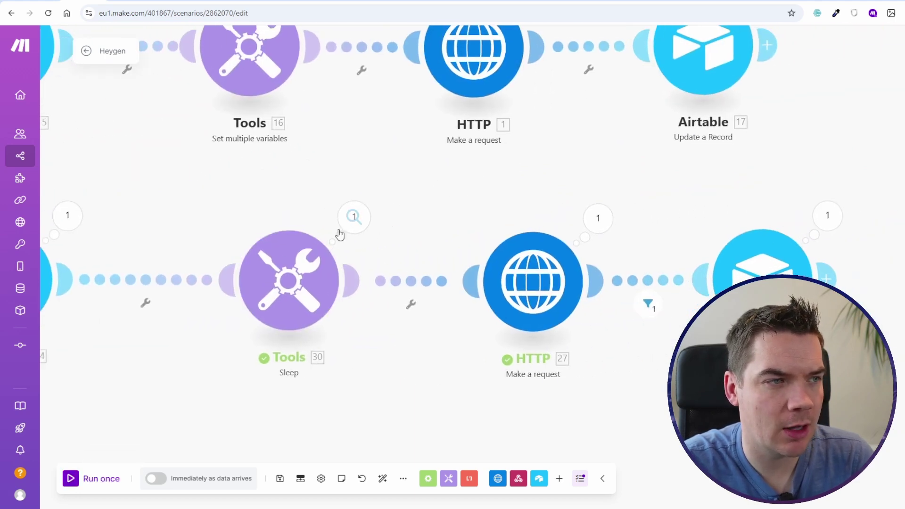
{"action": "scroll", "coordinate": [542, 276], "scroll_direction": "down", "scroll_amount": 3}
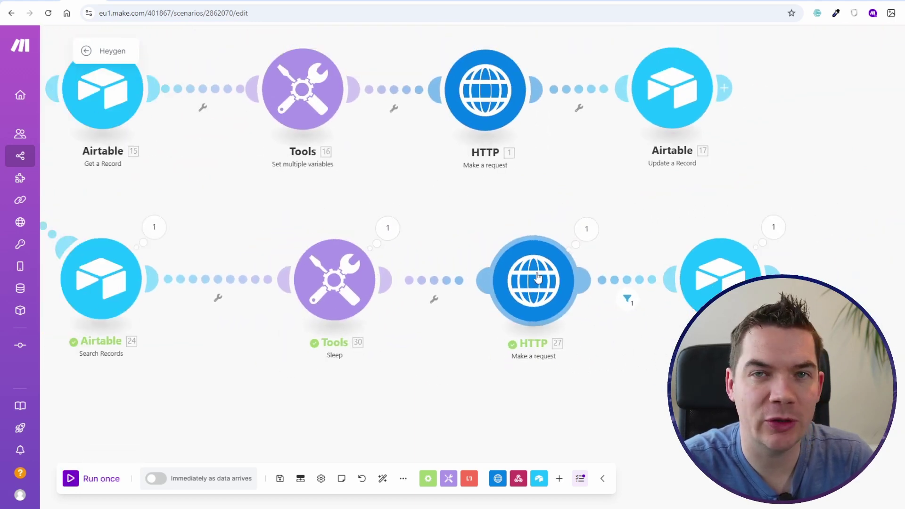
Inspect the HeyGen route's HTTP module output, expanding the nested data collection of the video status response.
{"action": "scroll", "coordinate": [520, 295], "scroll_direction": "left", "scroll_amount": 10}
{"action": "scroll", "coordinate": [521, 295], "scroll_direction": "up", "scroll_amount": 2}
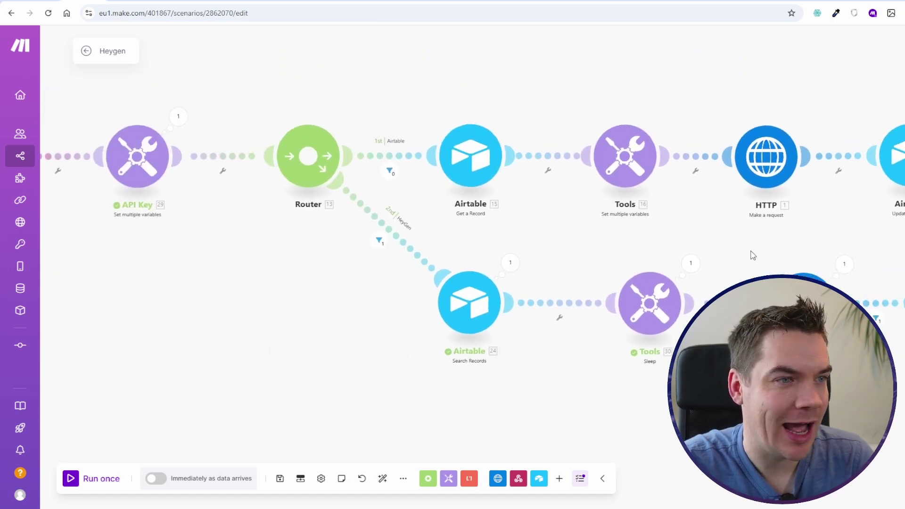
{"action": "scroll", "coordinate": [300, 250], "scroll_direction": "left", "scroll_amount": 5}
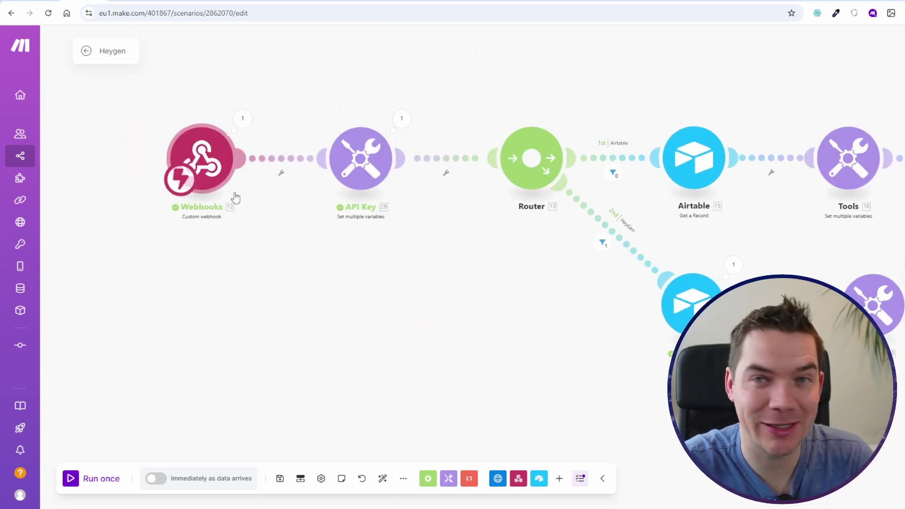
{"action": "scroll", "coordinate": [397, 307], "scroll_direction": "right", "scroll_amount": 6}
{"action": "scroll", "coordinate": [398, 307], "scroll_direction": "down", "scroll_amount": 1}
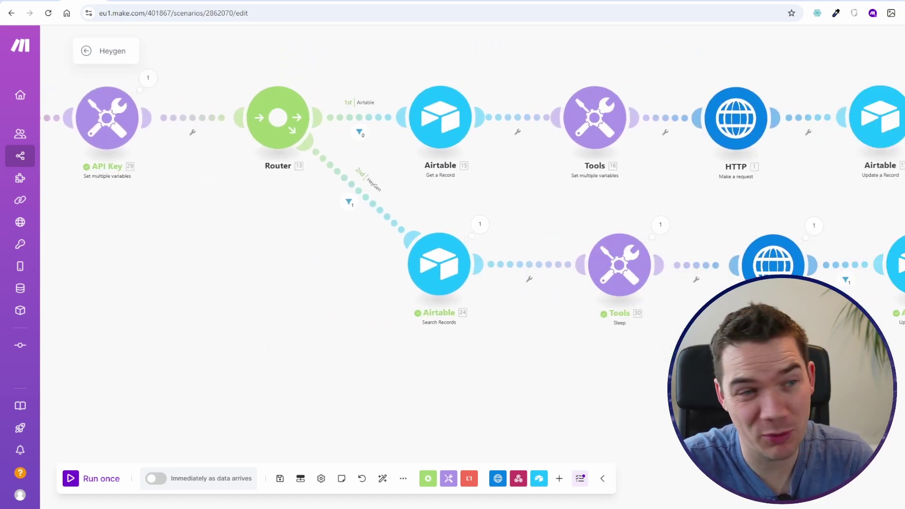
{"action": "scroll", "coordinate": [448, 347], "scroll_direction": "right", "scroll_amount": 3}
{"action": "scroll", "coordinate": [448, 347], "scroll_direction": "up", "scroll_amount": 3}
{"action": "left_click", "coordinate": [594, 177]}
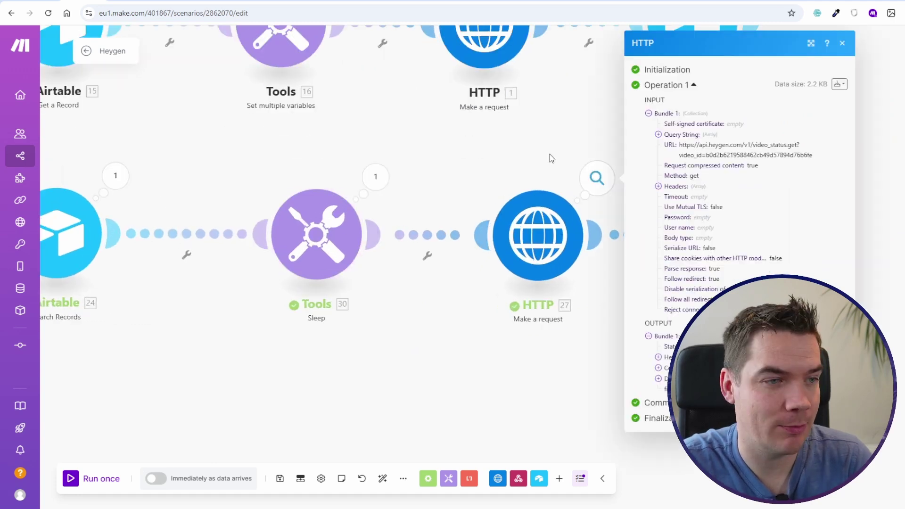
{"action": "scroll", "coordinate": [552, 158], "scroll_direction": "right", "scroll_amount": 2}
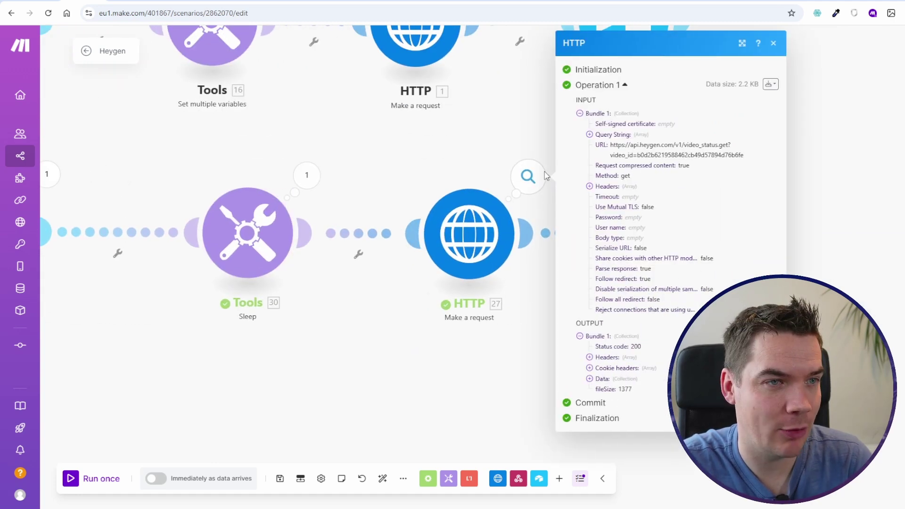
{"action": "left_click", "coordinate": [590, 379]}
{"action": "left_click", "coordinate": [599, 399]}
{"action": "scroll", "coordinate": [648, 354], "scroll_direction": "down", "scroll_amount": 3}
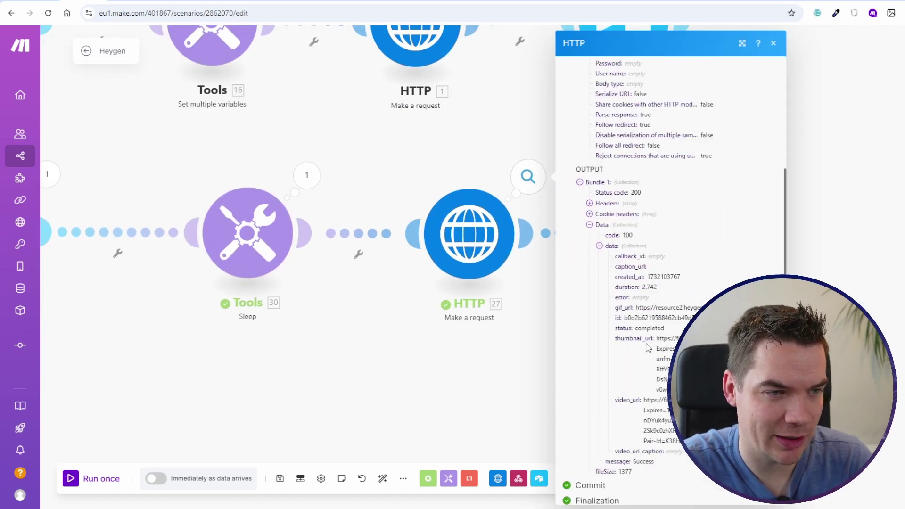
Examine the status, thumbnail_url and video_url values in the HTTP module's output, and close the output.
{"action": "left_click_drag", "start_coordinate": [635, 329], "coordinate": [681, 358]}
{"action": "left_click", "coordinate": [677, 343]}
{"action": "left_click_drag", "start_coordinate": [664, 409], "coordinate": [699, 430]}
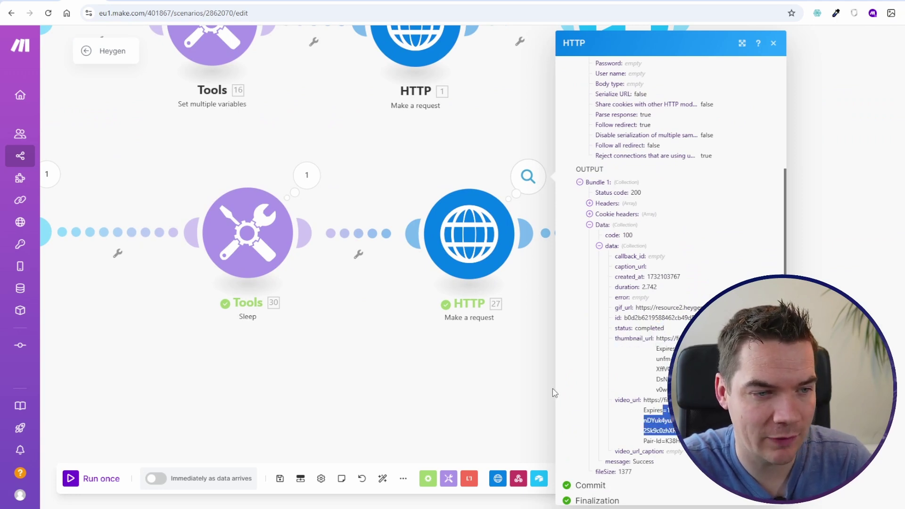
{"action": "left_click_drag", "start_coordinate": [505, 373], "coordinate": [530, 380]}
{"action": "left_click_drag", "start_coordinate": [514, 410], "coordinate": [530, 431]}
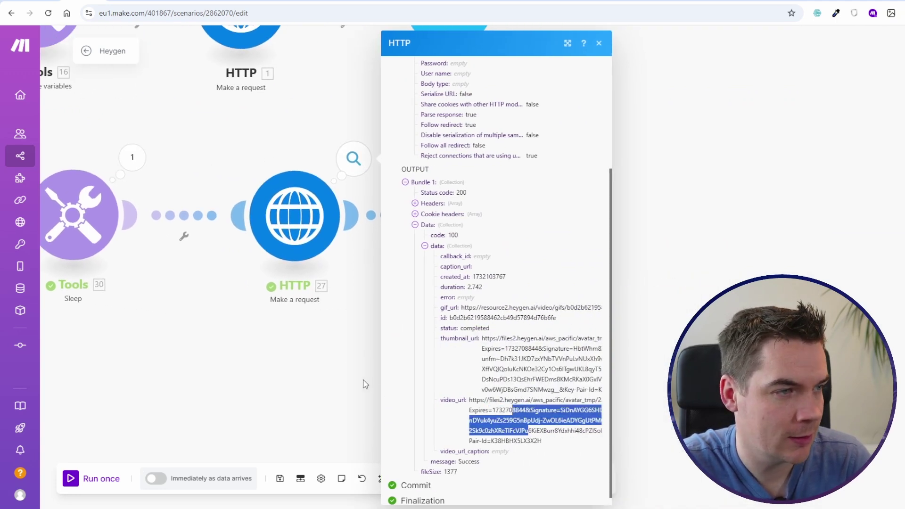
{"action": "left_click", "coordinate": [365, 384]}
Check the HeyGen route's Update a Record output, and switch to Airtable to play the "Hello Youtube" record's video.
{"action": "left_click", "coordinate": [557, 156]}
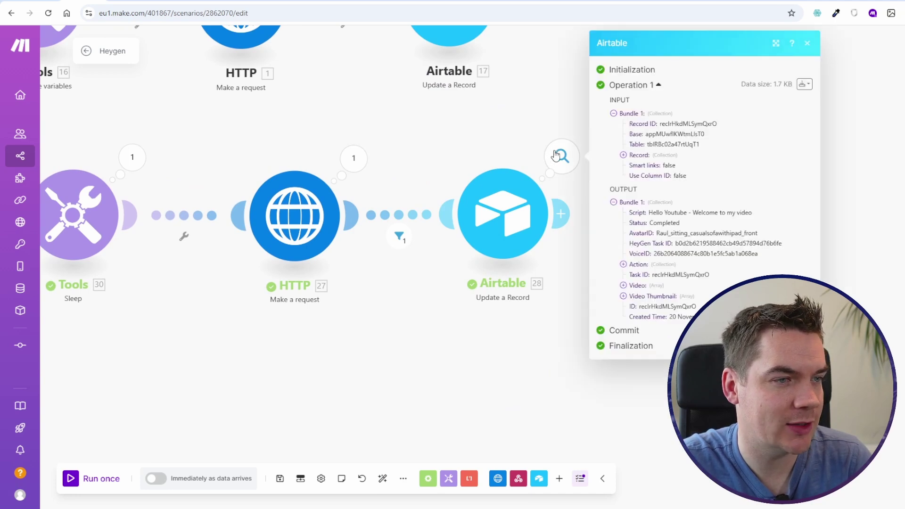
{"action": "left_click", "coordinate": [442, 299]}
{"action": "left_click", "coordinate": [137, 1]}
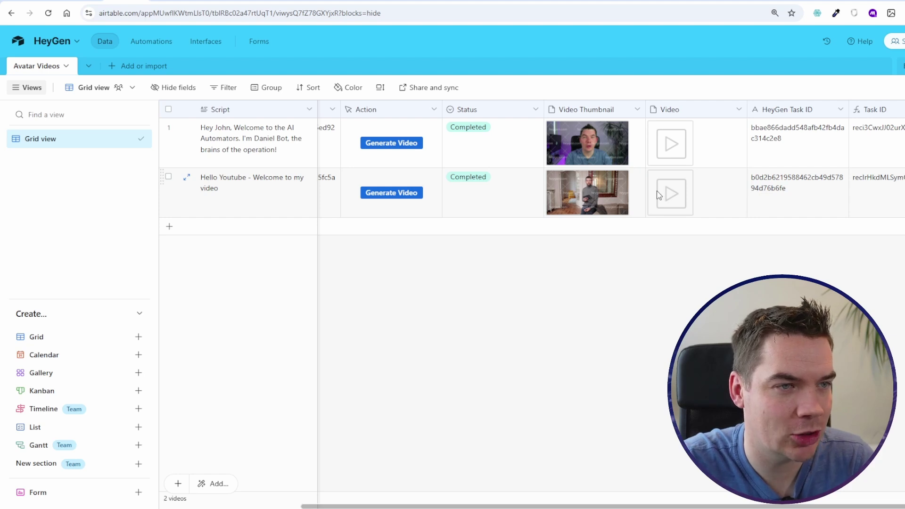
{"action": "left_click", "coordinate": [670, 193]}
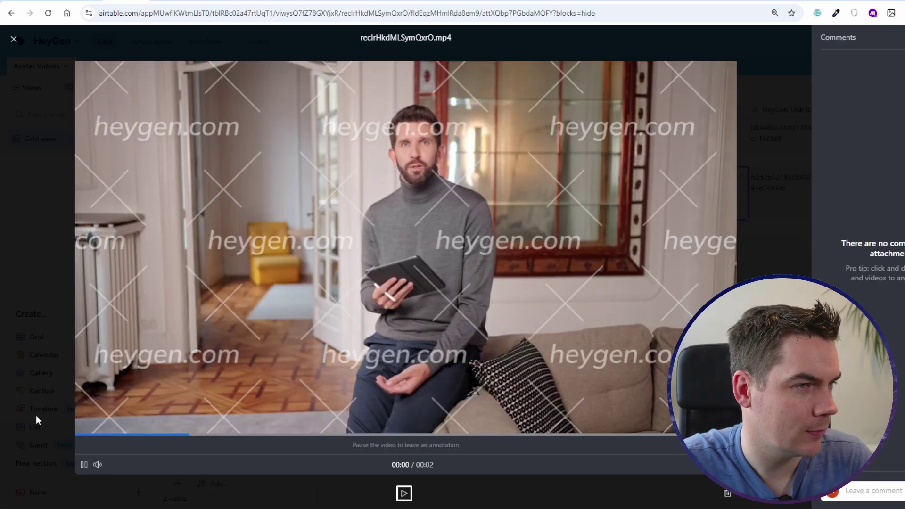
{"action": "left_click", "coordinate": [20, 158]}
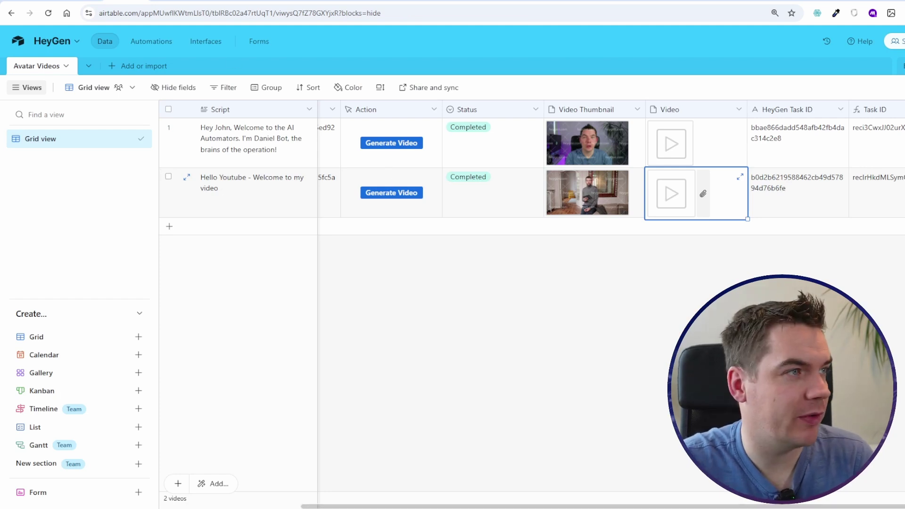
Switch back to Make and look over the complete webhook scenario with its Airtable and HeyGen routes.
{"action": "left_click", "coordinate": [81, 1]}
{"action": "scroll", "coordinate": [413, 316], "scroll_direction": "down", "scroll_amount": 5}
{"action": "left_click_drag", "start_coordinate": [323, 354], "coordinate": [499, 357]}
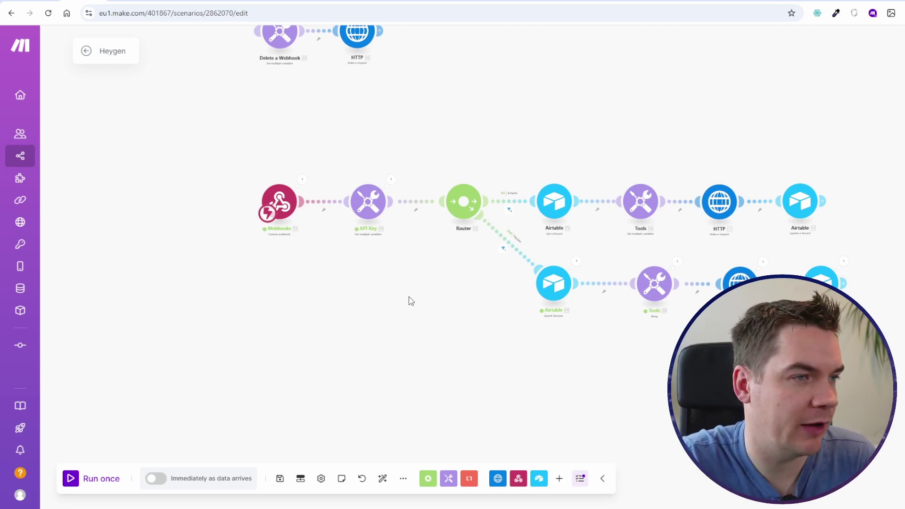
Switch to the HeyGen API reference and browse its list of available endpoints.
{"action": "scroll", "coordinate": [410, 301], "scroll_direction": "up", "scroll_amount": 2}
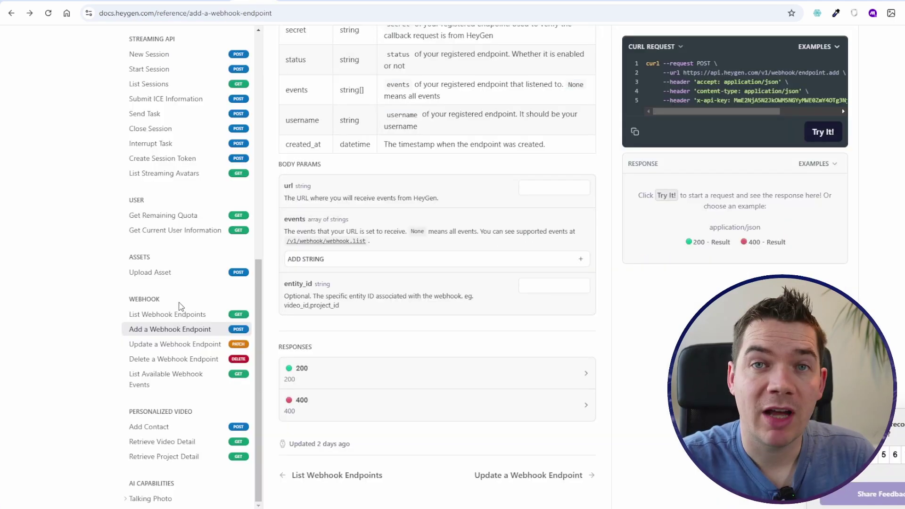
{"action": "scroll", "coordinate": [184, 319], "scroll_direction": "up", "scroll_amount": 9}
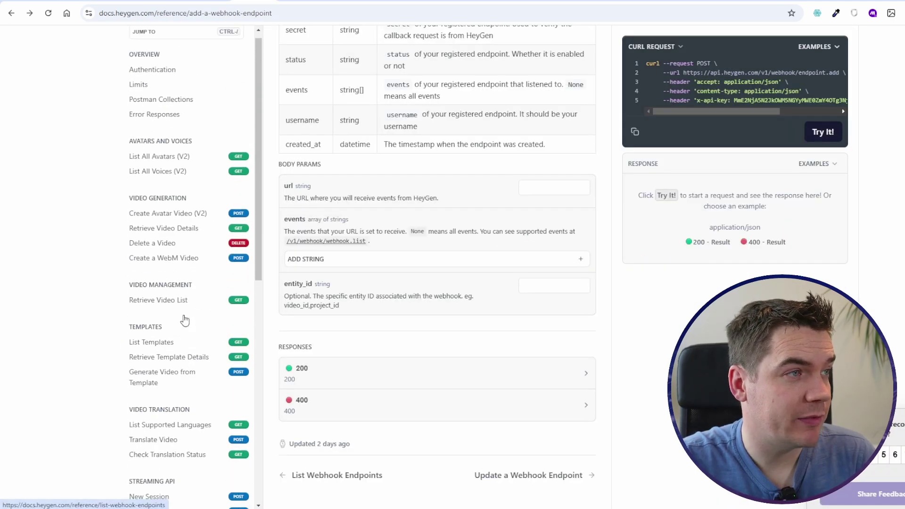
{"action": "scroll", "coordinate": [184, 203], "scroll_direction": "up", "scroll_amount": 6}
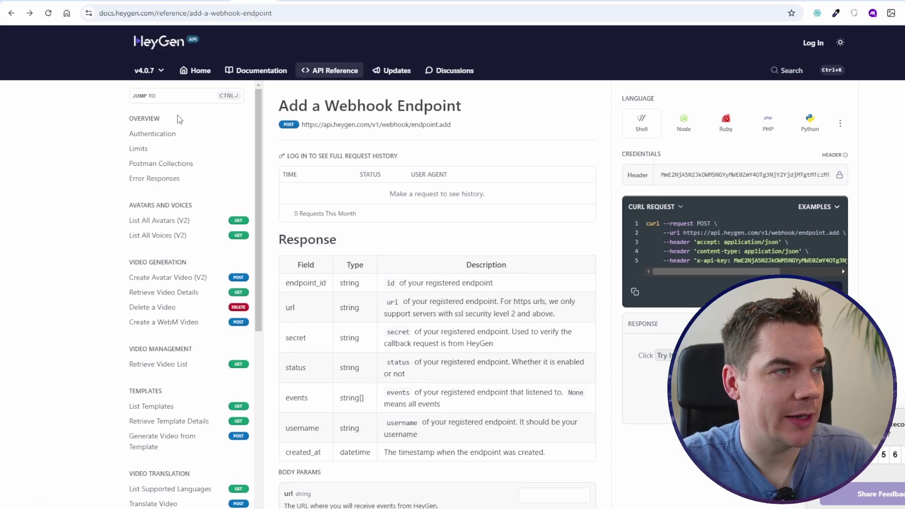